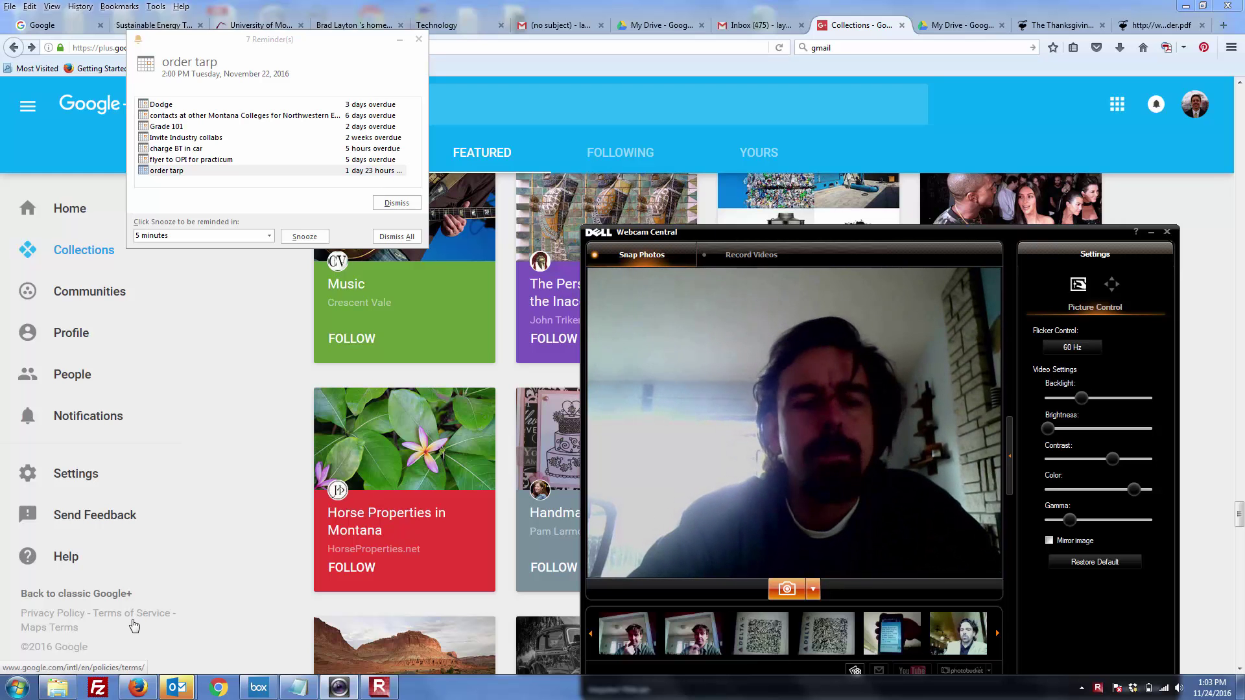
# Launch Excel 2013 from the Windows Start menu to get a blank Book1 workbook
pyautogui.click(18, 689)
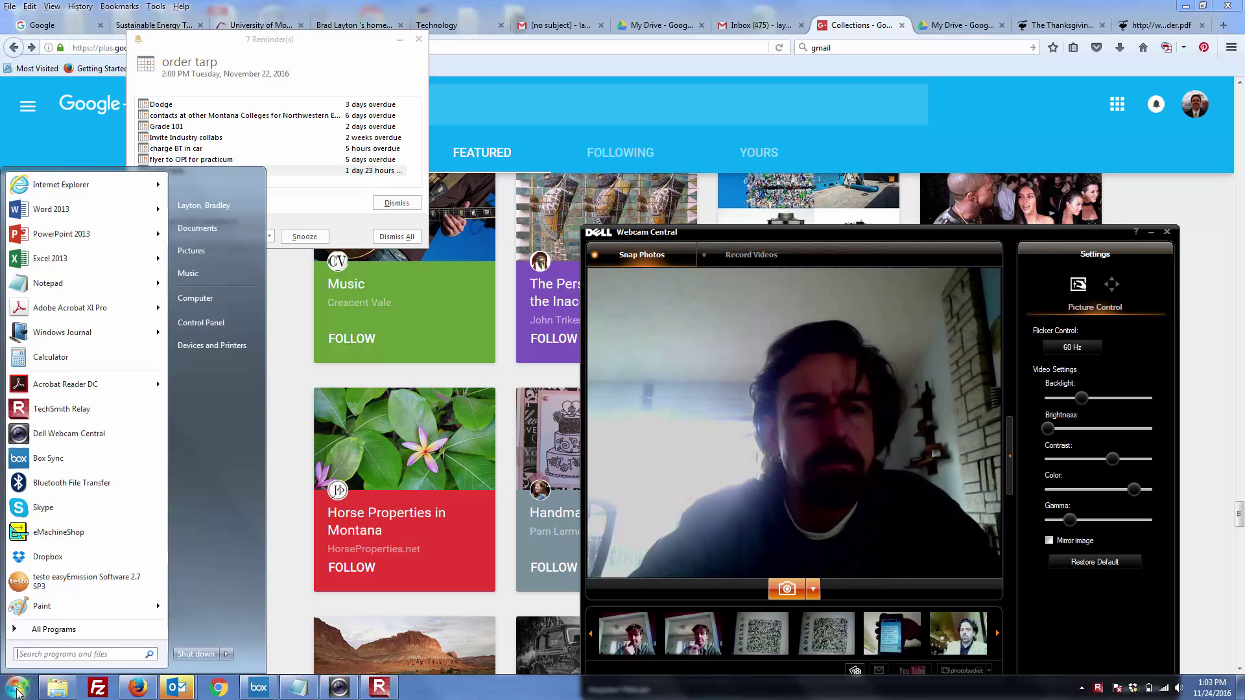
pyautogui.click(97, 259)
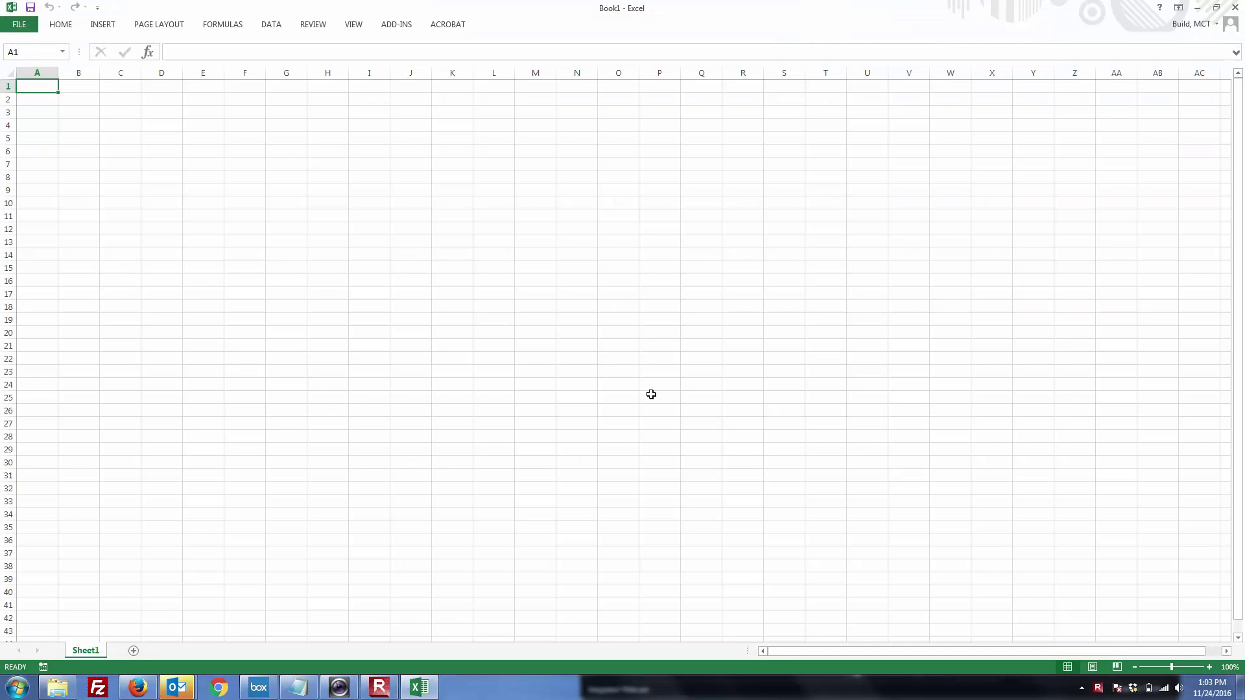
# Zoom in on the sheet and label cell B4 'month'
pyautogui.click(1209, 668)
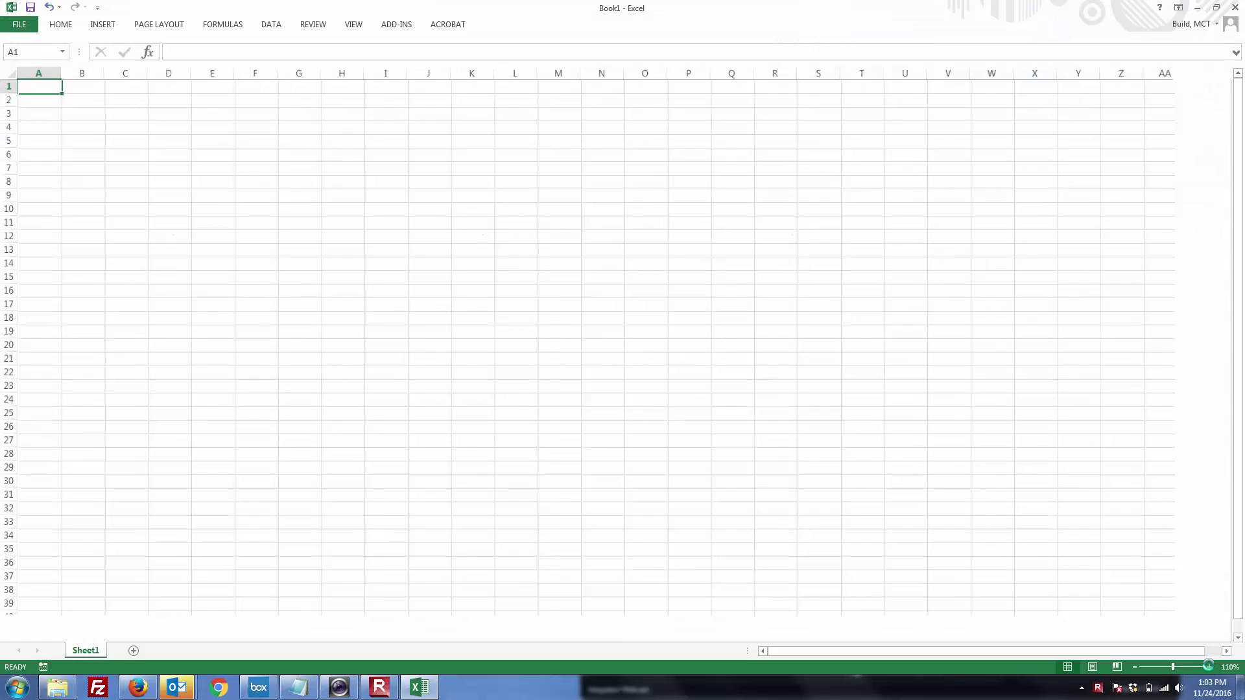
pyautogui.click(1210, 668)
pyautogui.click(1209, 668)
pyautogui.click(1209, 667)
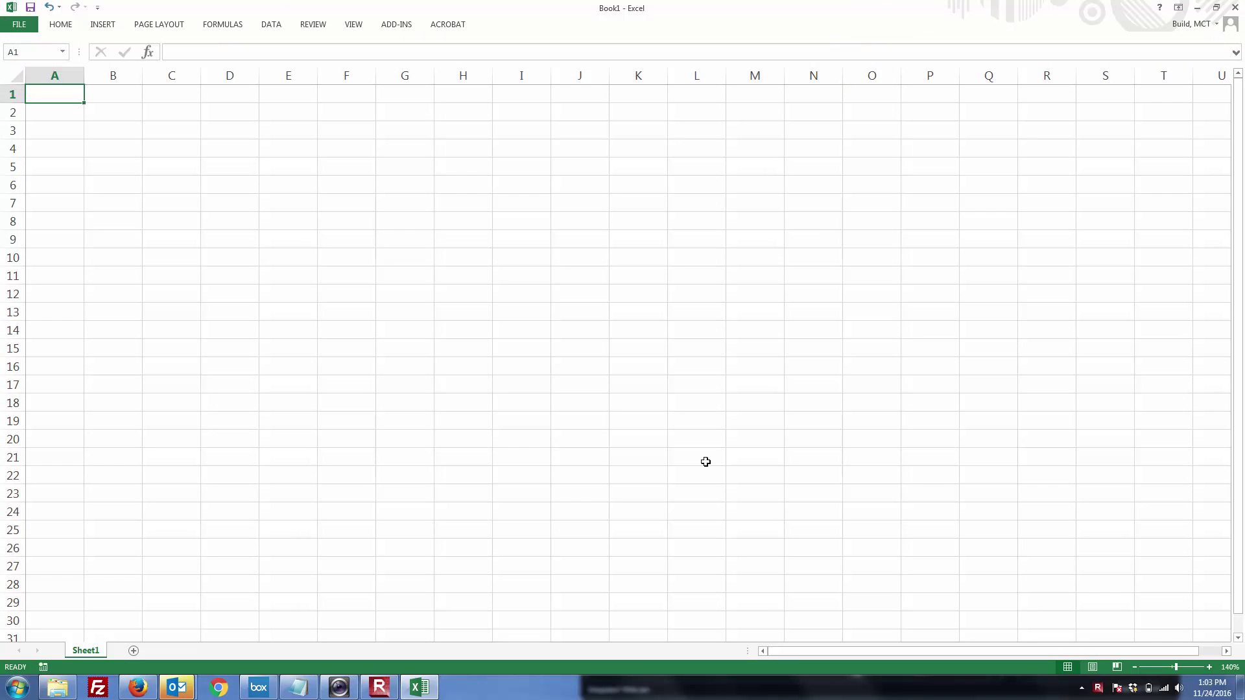
pyautogui.click(118, 153)
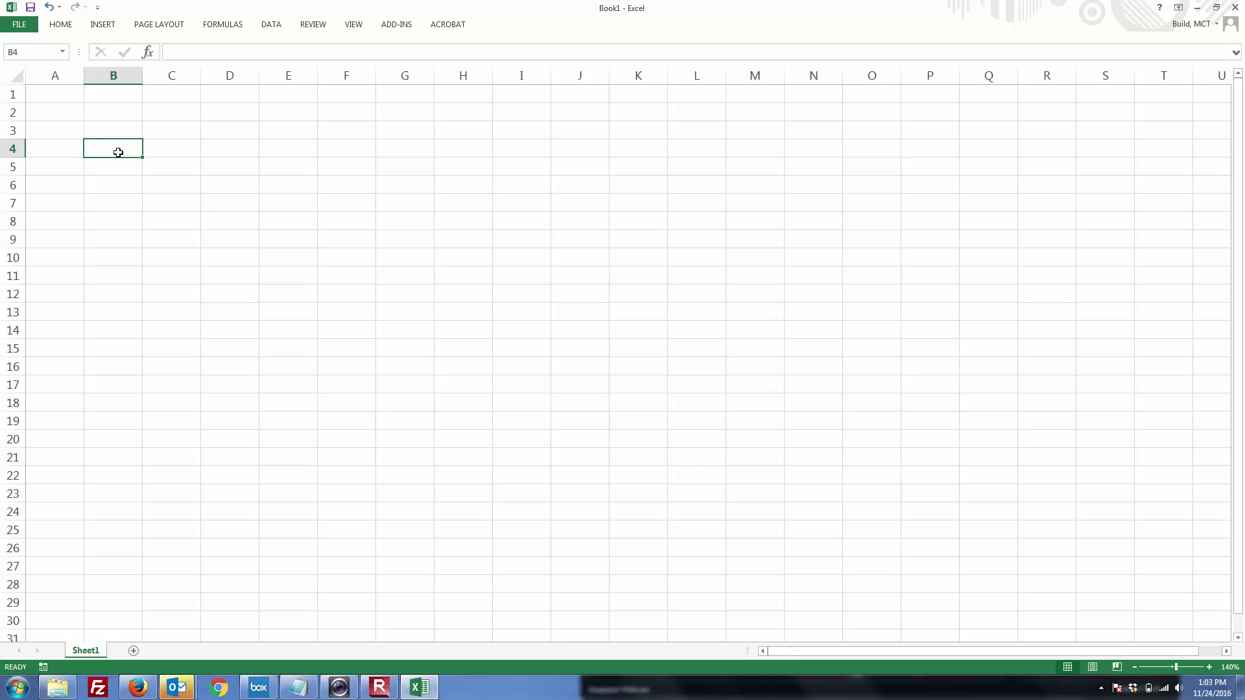
pyautogui.write('month')
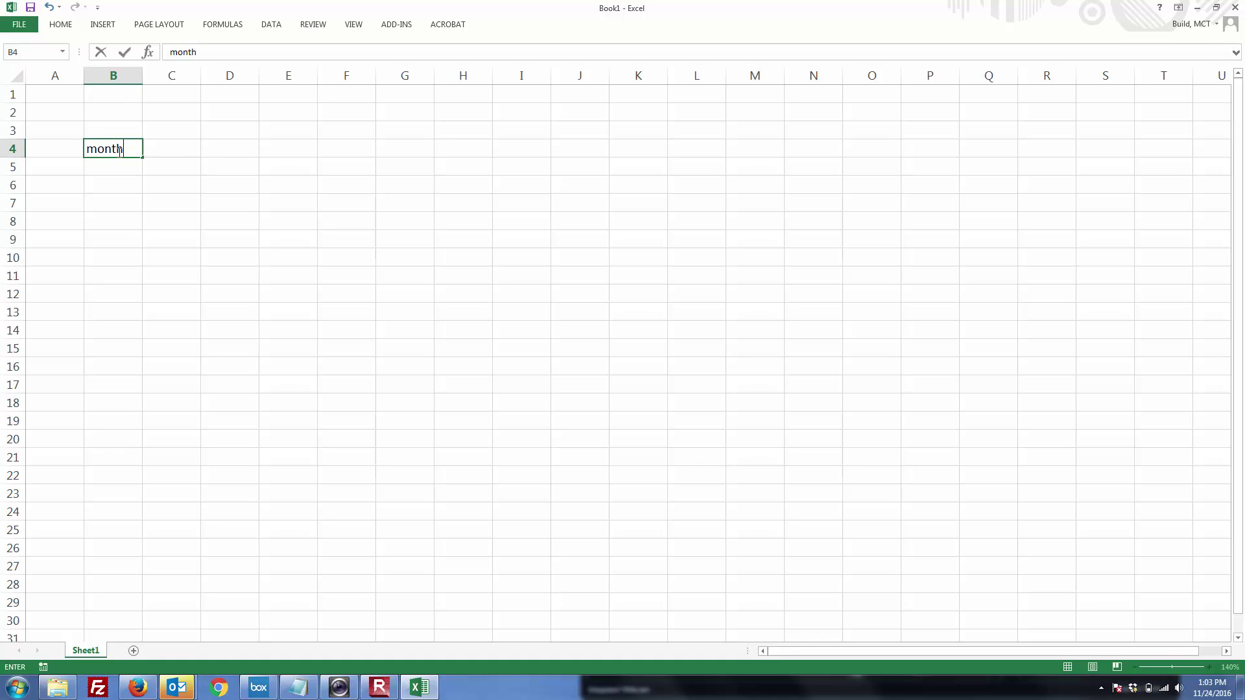
pyautogui.press('Tab')
# Enter months 1, 2, 3, 4 in C4:F4 and extend the series to 12 in N4
pyautogui.write('1')
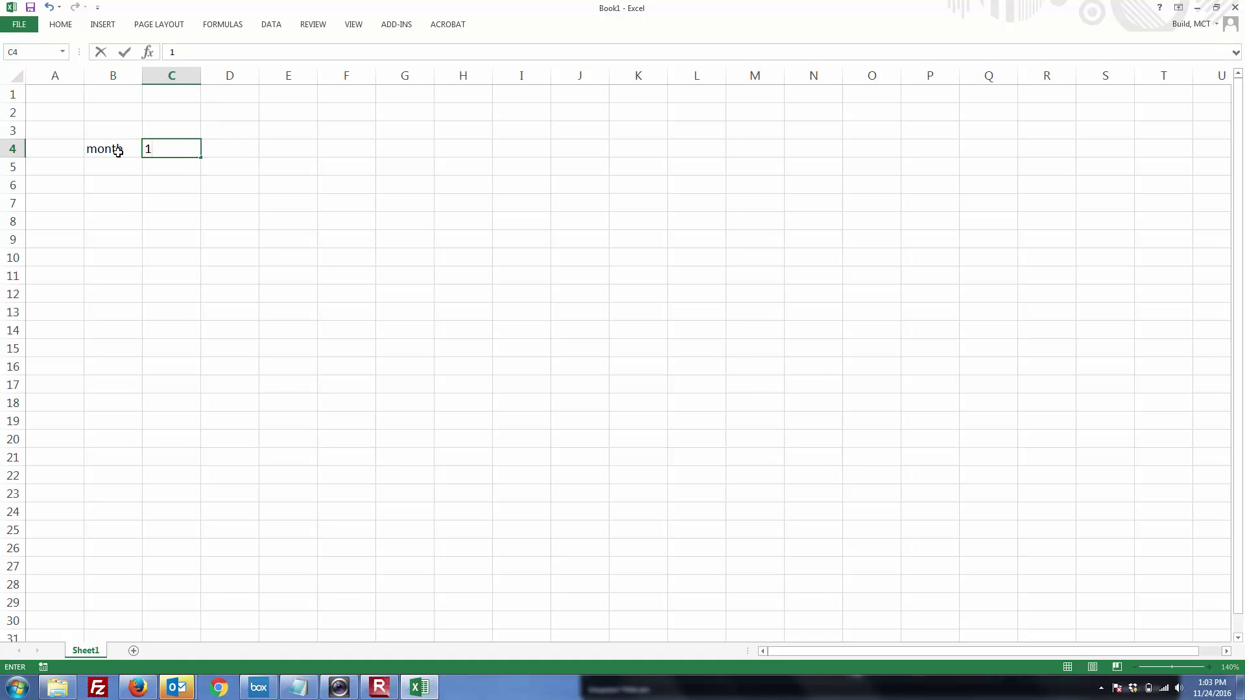
pyautogui.press('Tab')
pyautogui.write('2')
pyautogui.press('Tab')
pyautogui.write('3')
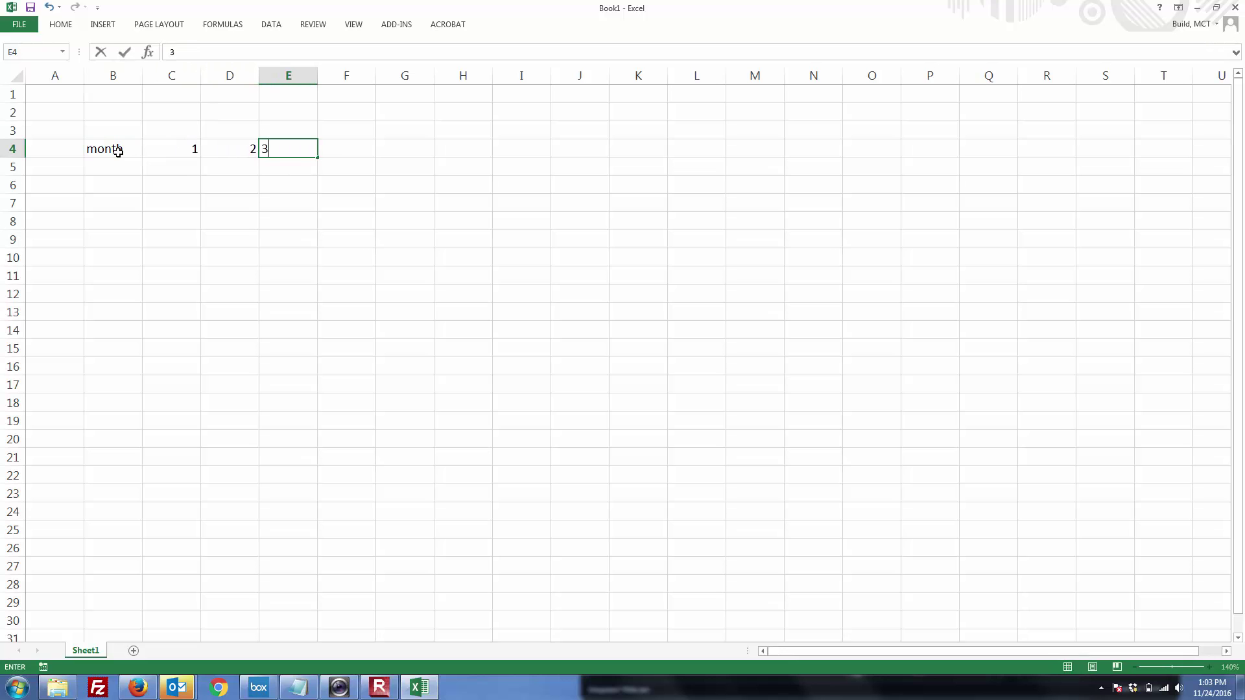
pyautogui.press('Tab')
pyautogui.write('4')
pyautogui.press('Return')
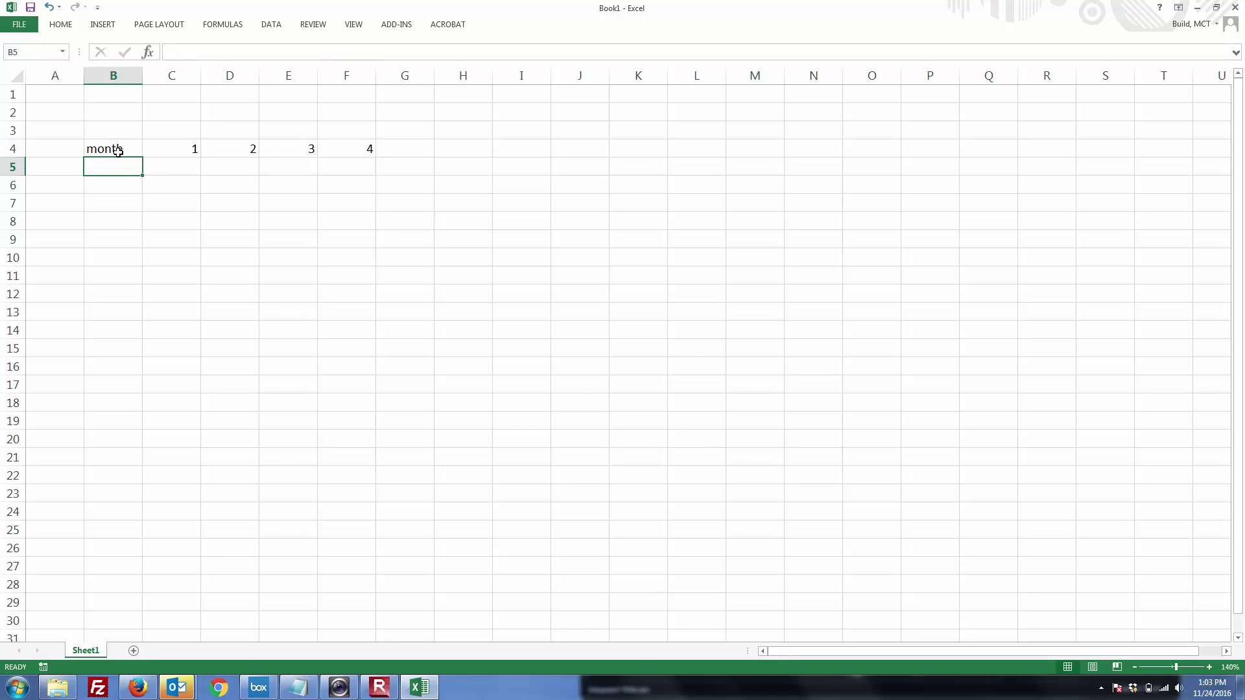
pyautogui.moveTo(190, 151); pyautogui.dragTo(844, 144)
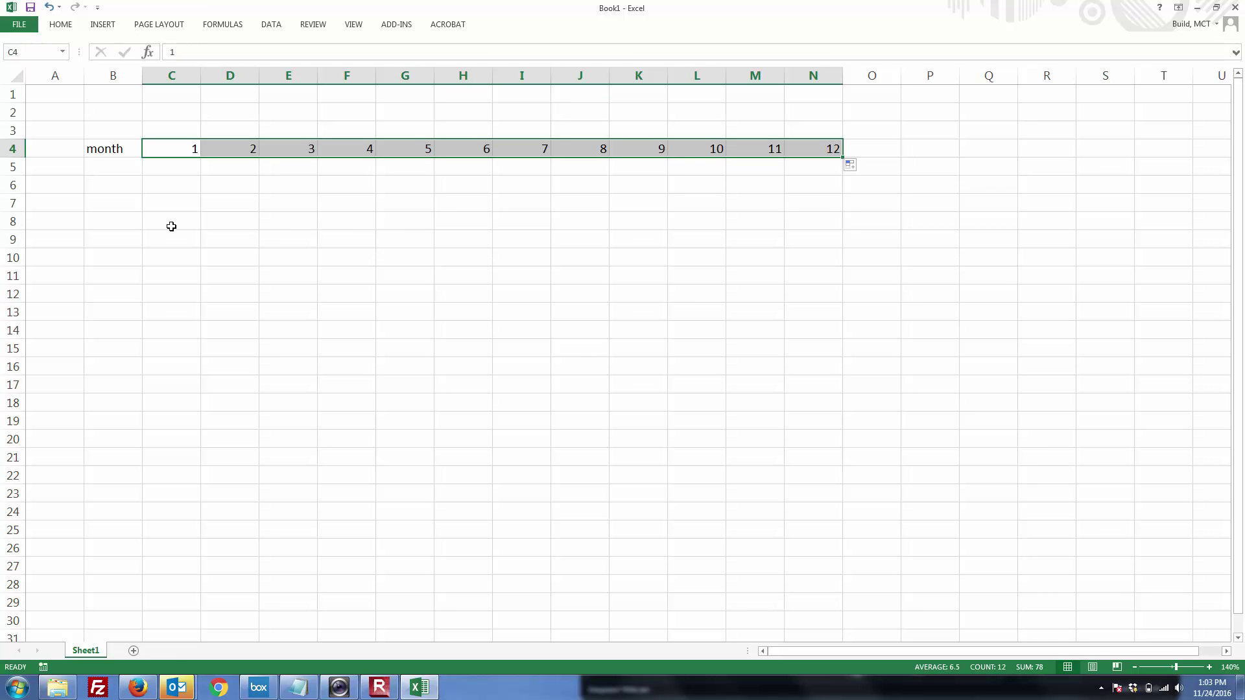
# Label B5 'output' and enter 2, 3, 5, 3, 6, 7, 8, 10, 8, 7, 11, 3 across C5:N5
pyautogui.click(108, 171)
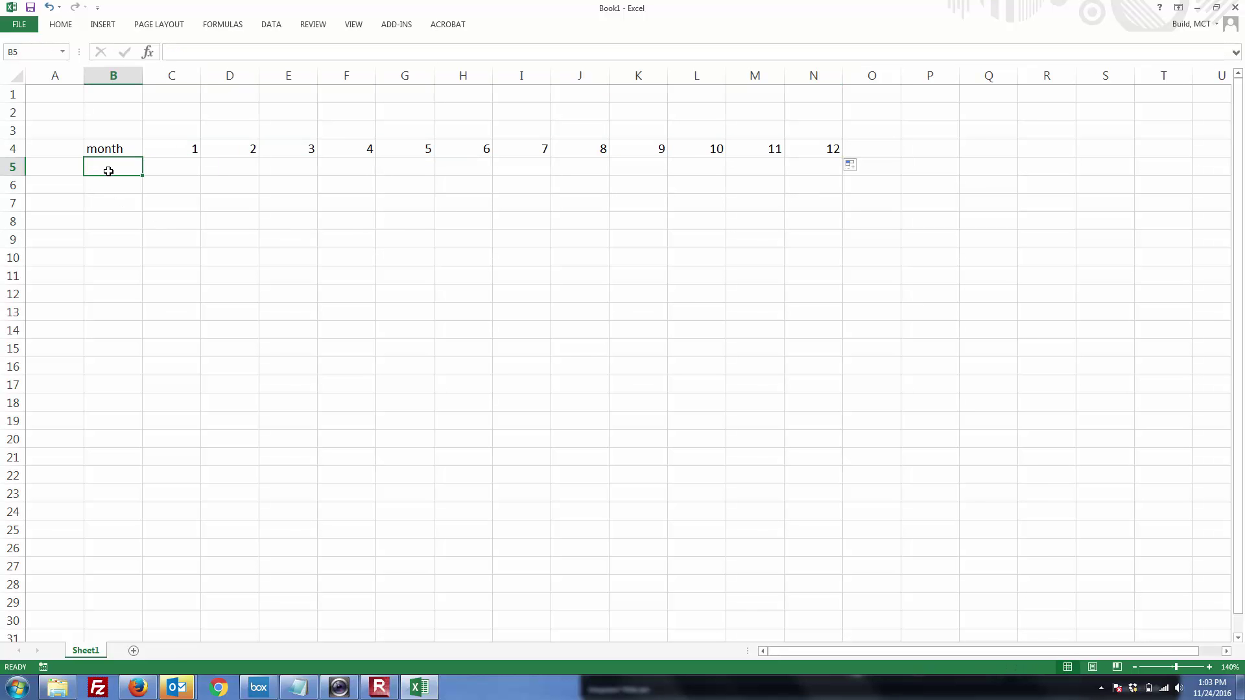
pyautogui.write('o')
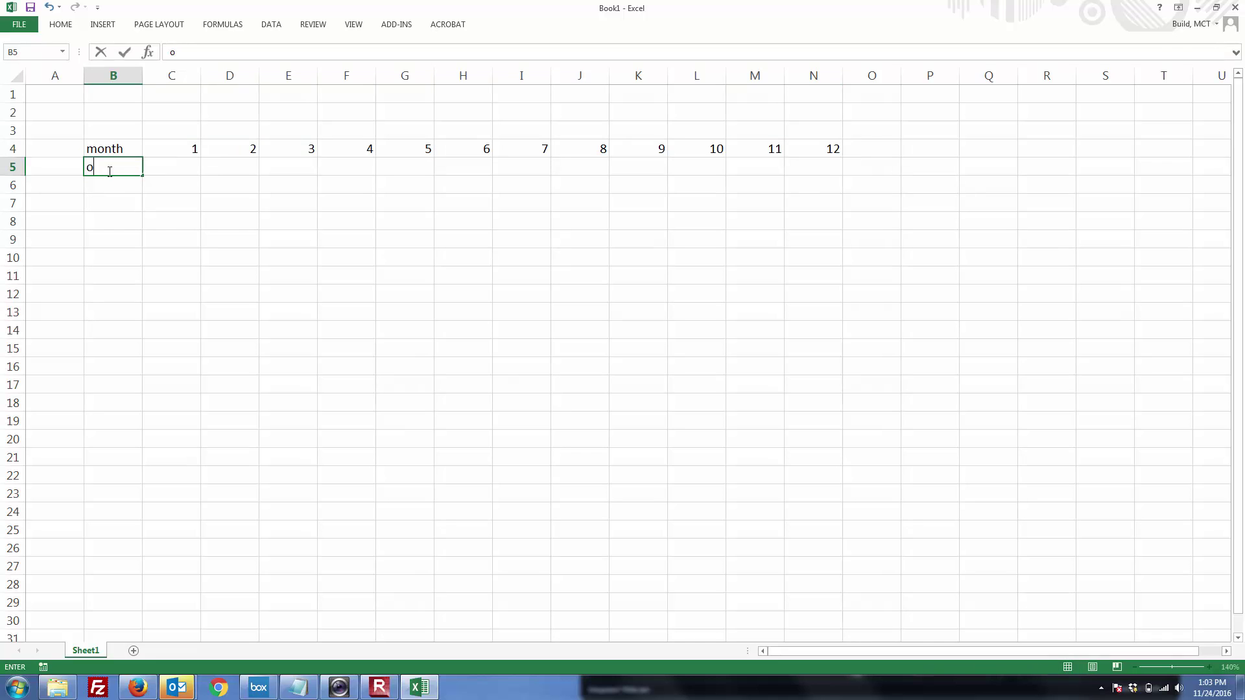
pyautogui.write('utput')
pyautogui.press('Tab')
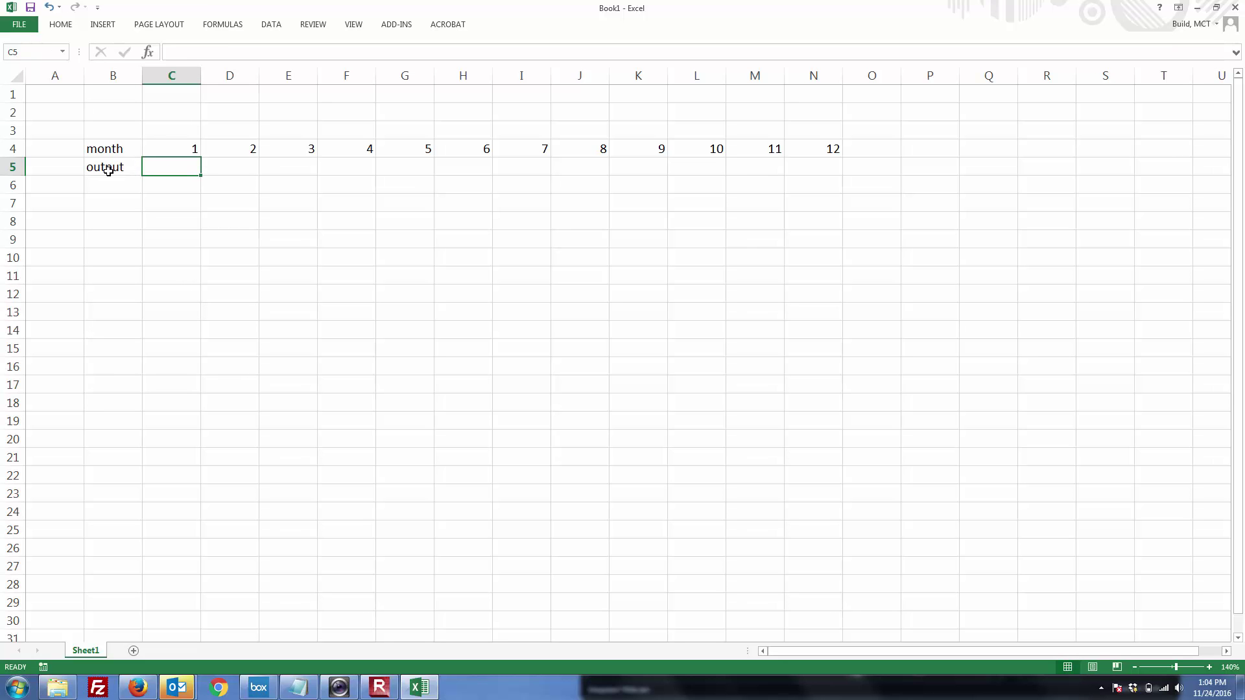
pyautogui.write('2')
pyautogui.press('Tab')
pyautogui.write('=')
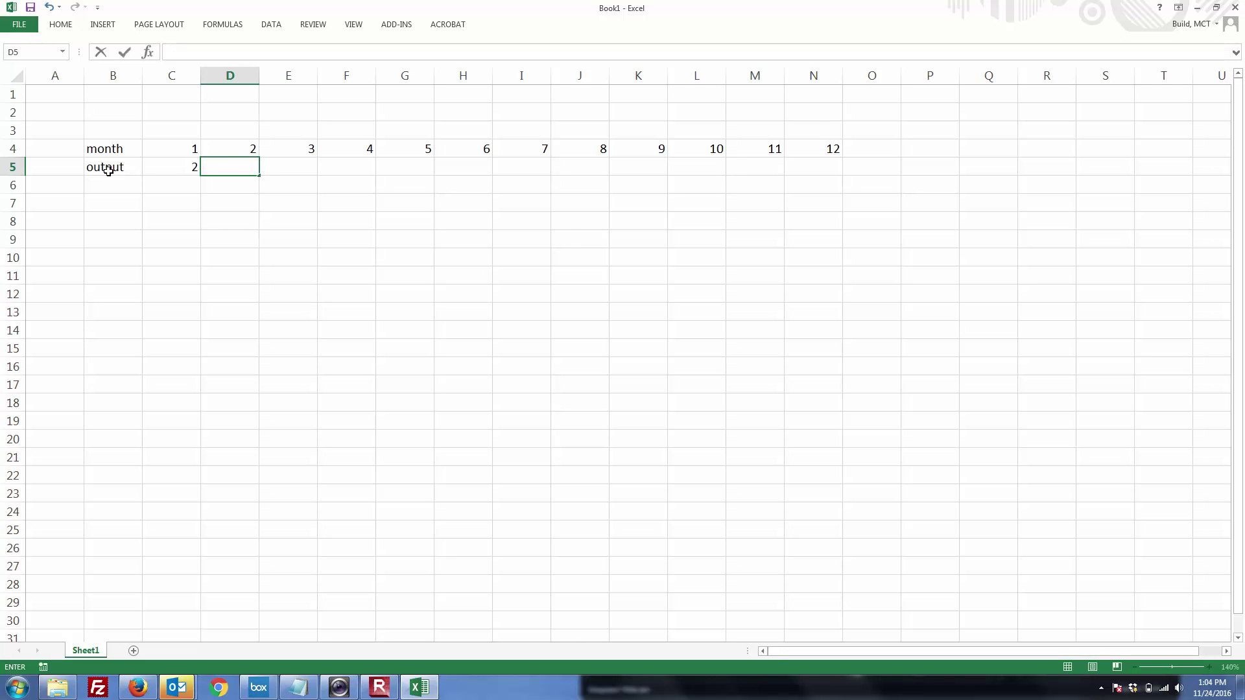
pyautogui.press('Tab')
pyautogui.write('5')
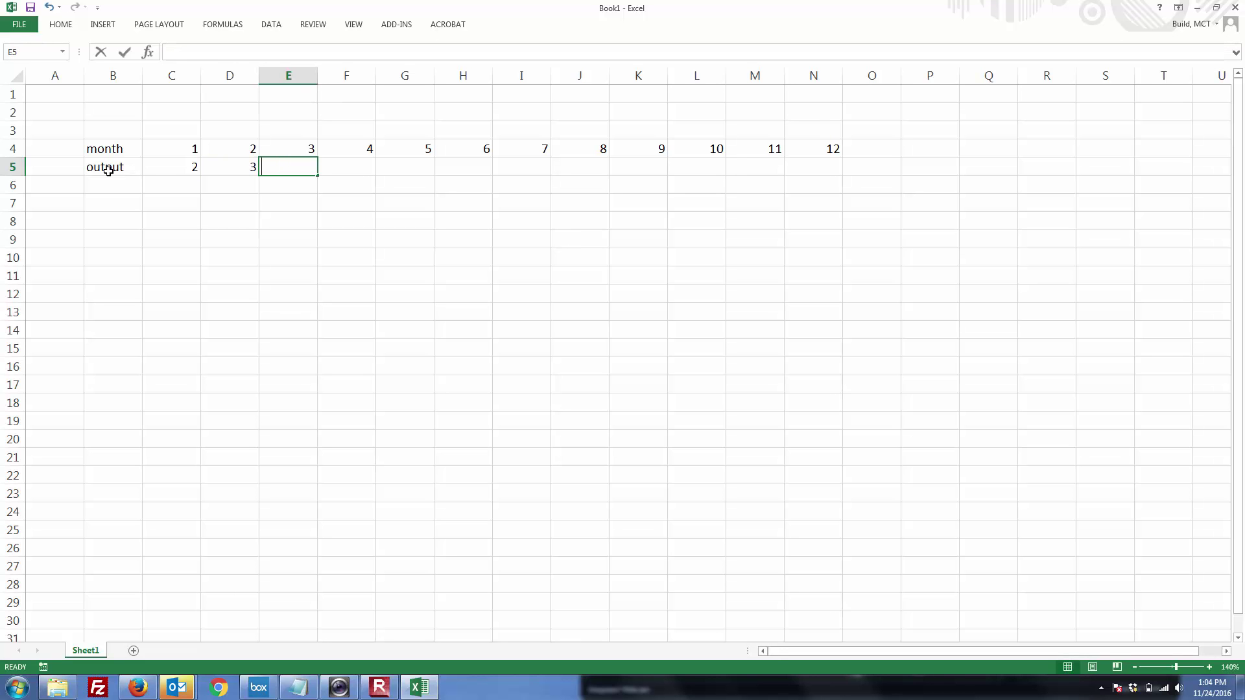
pyautogui.press('Tab')
pyautogui.write('3')
pyautogui.press('Tab')
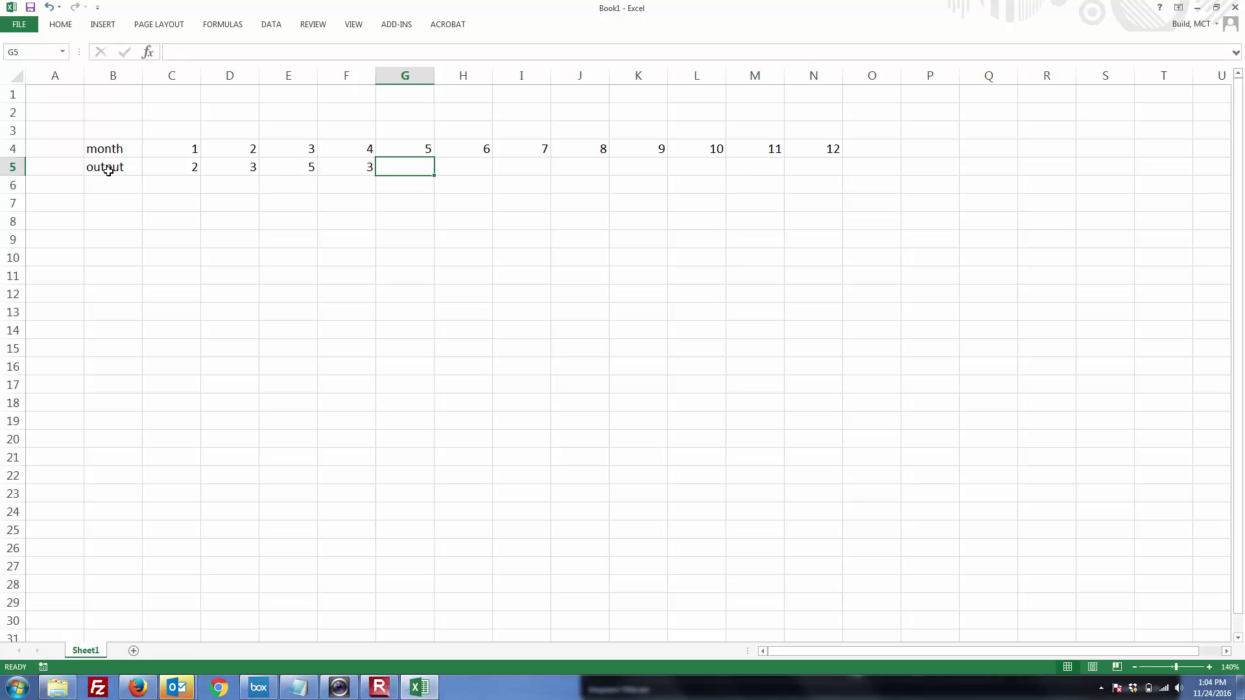
pyautogui.write('6')
pyautogui.press('Tab')
pyautogui.write('7')
pyautogui.press('Tab')
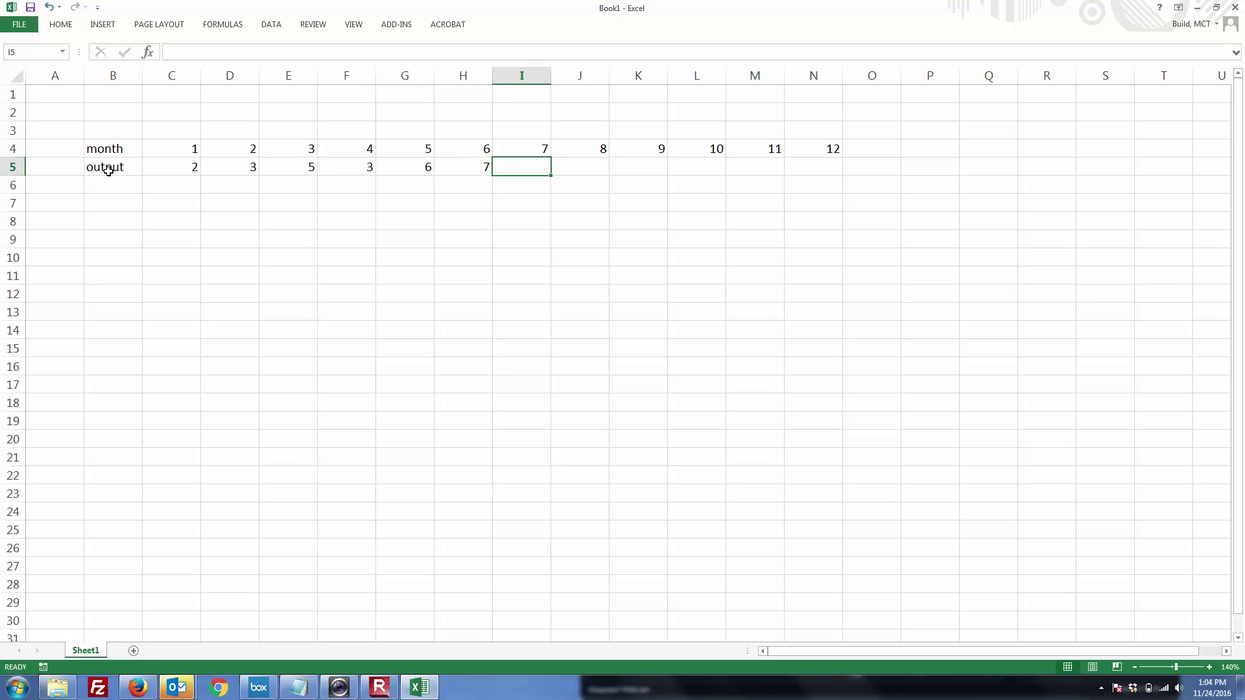
pyautogui.write('8')
pyautogui.press('Tab')
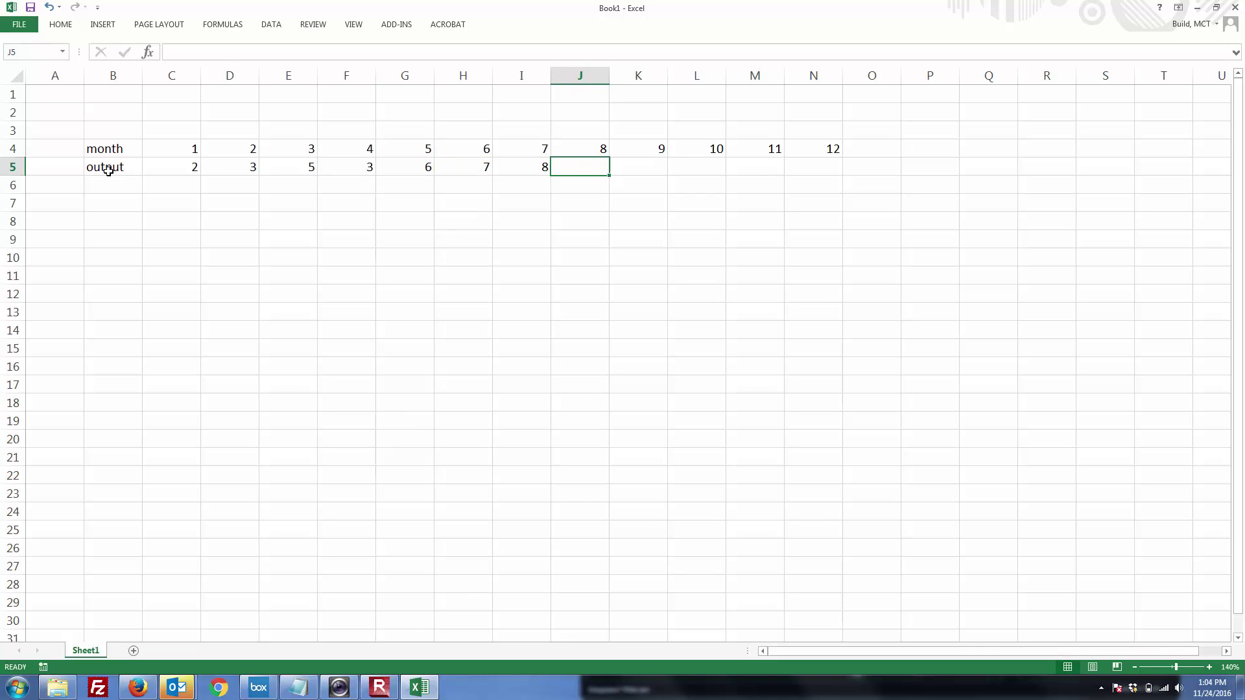
pyautogui.write('10')
pyautogui.press('Tab')
pyautogui.write('8')
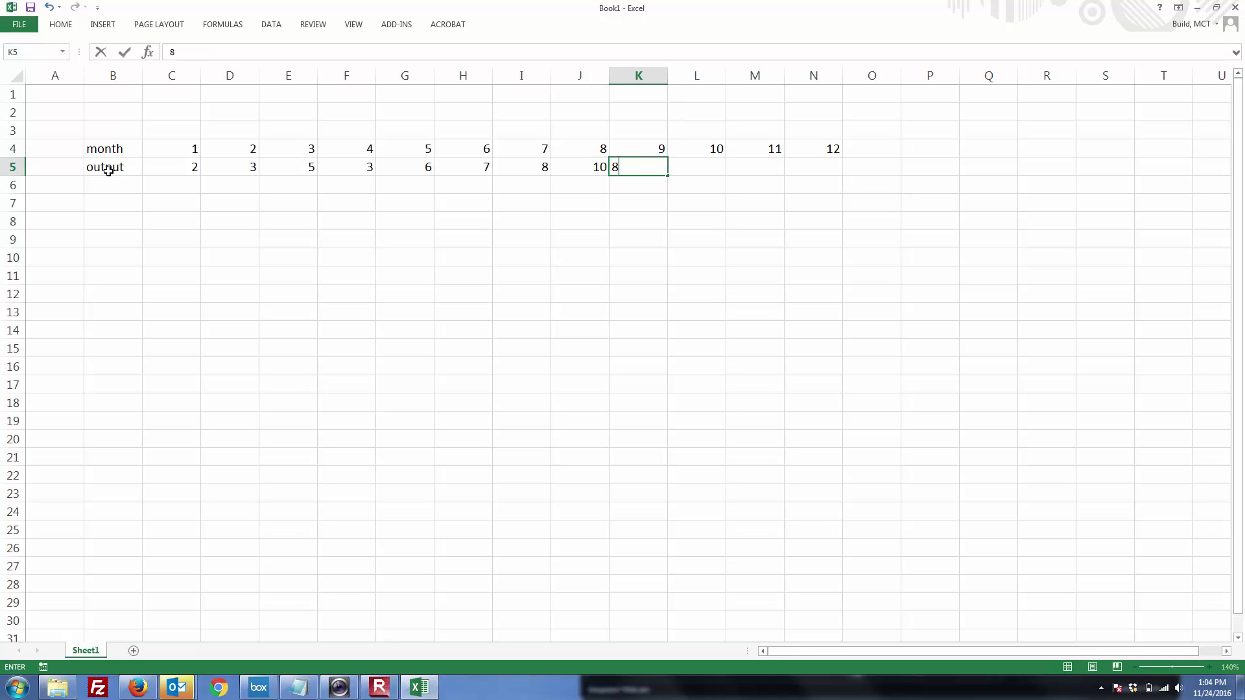
pyautogui.press('Tab')
pyautogui.write('7')
pyautogui.press('Tab')
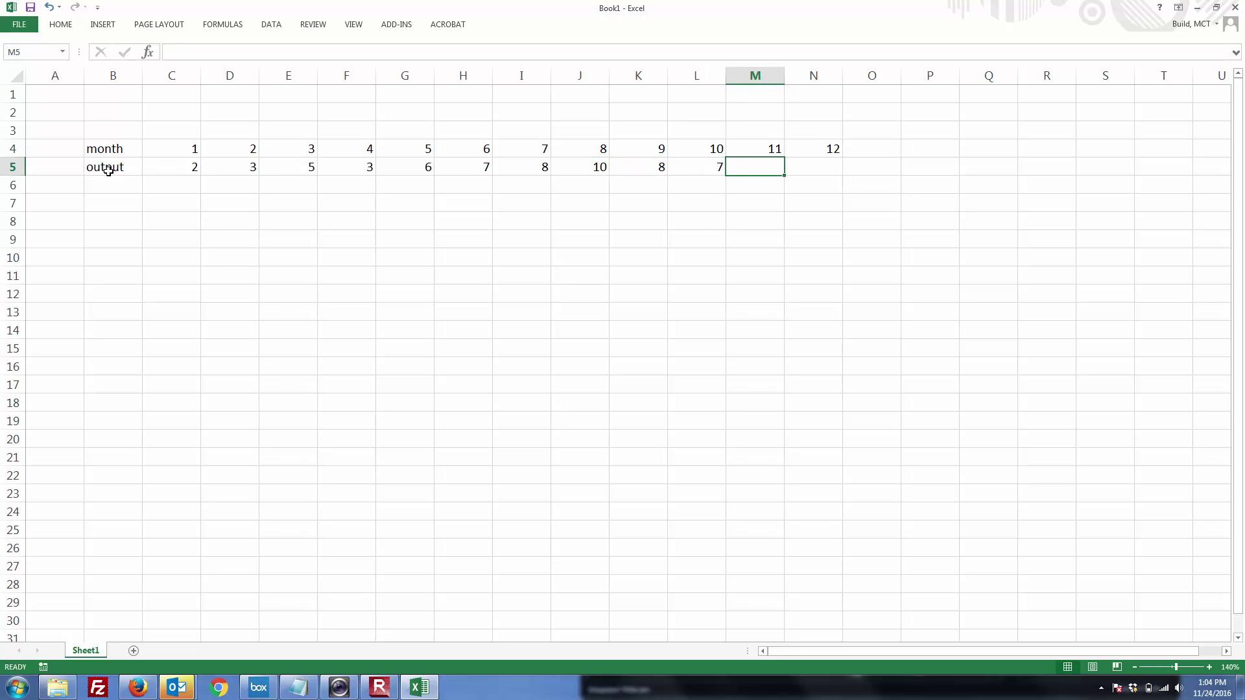
pyautogui.write('11')
pyautogui.press('Tab')
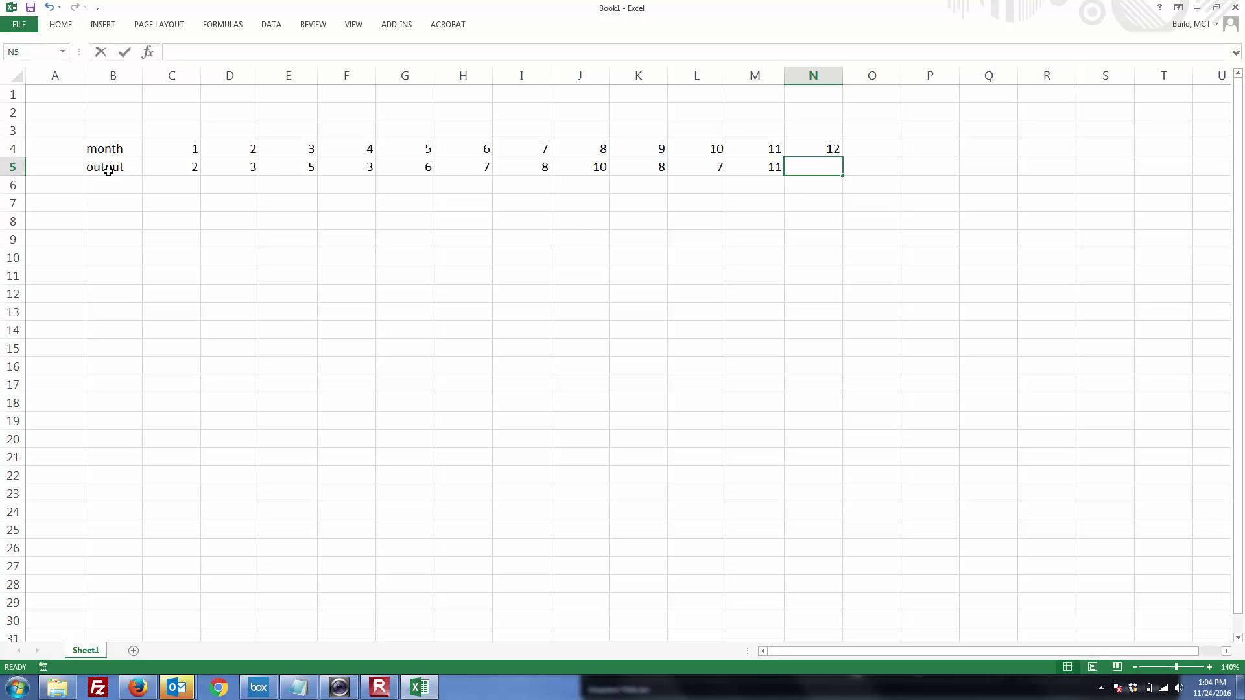
pyautogui.write('3')
pyautogui.press('Return')
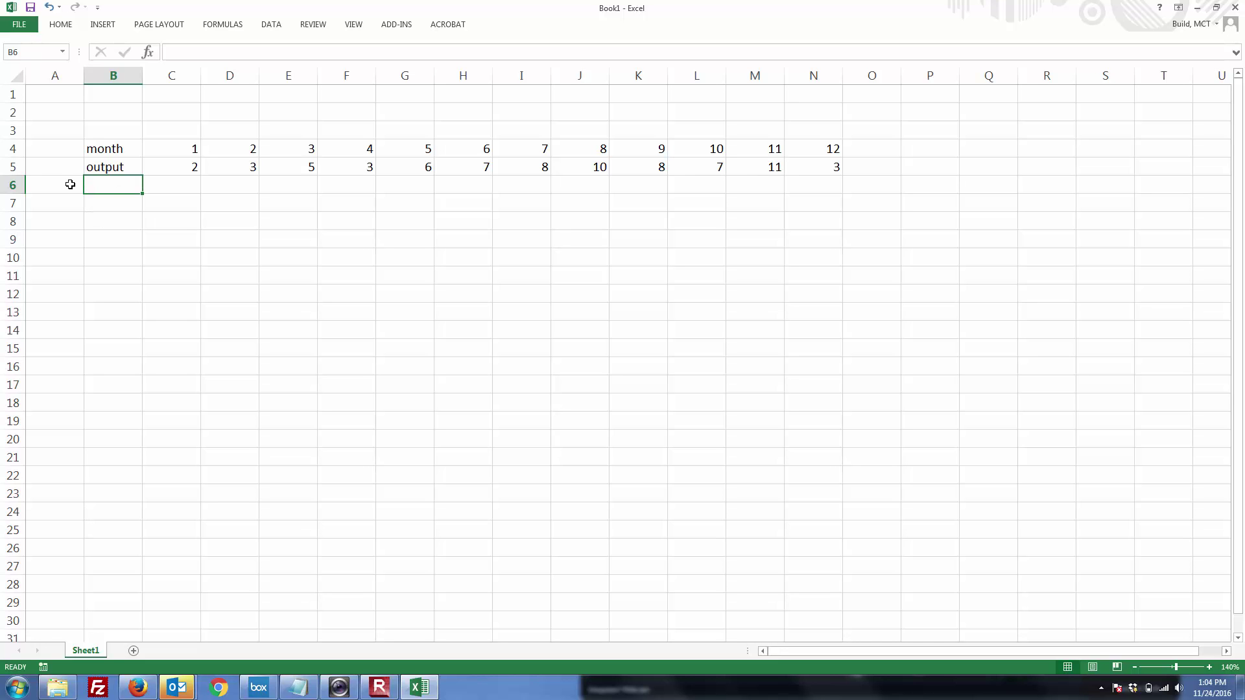
# Rename the B5 label to 'output_1' in the formula bar
pyautogui.click(114, 165)
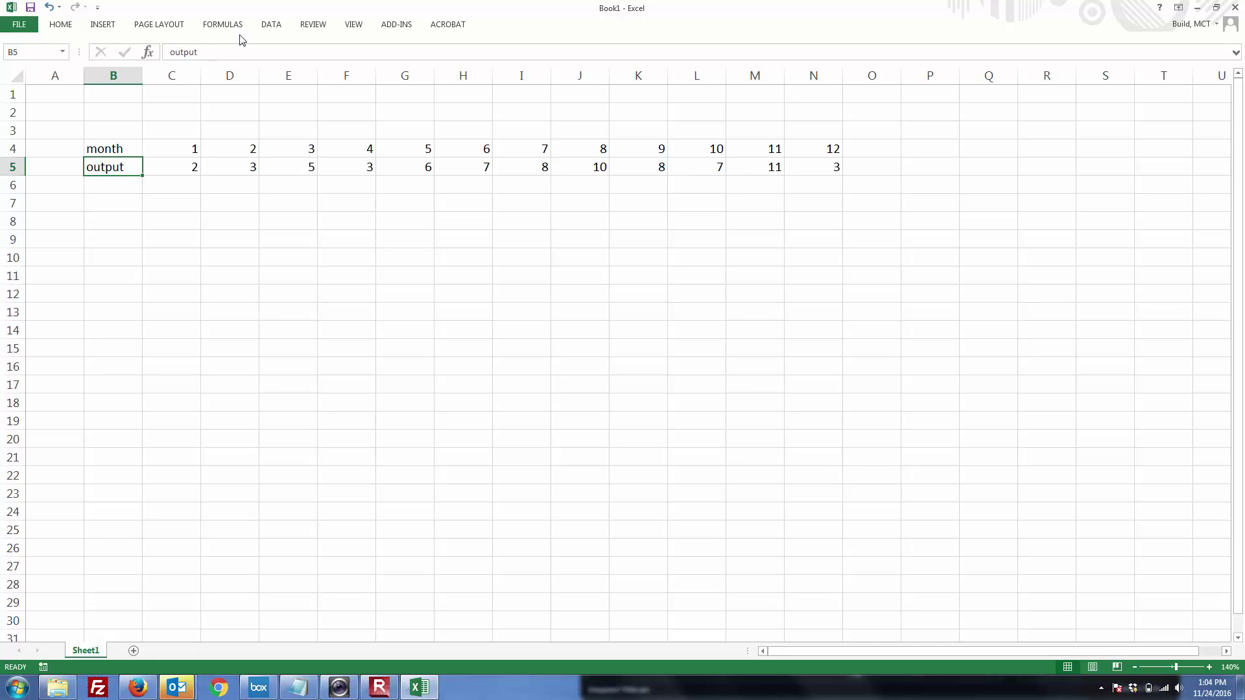
pyautogui.click(231, 55)
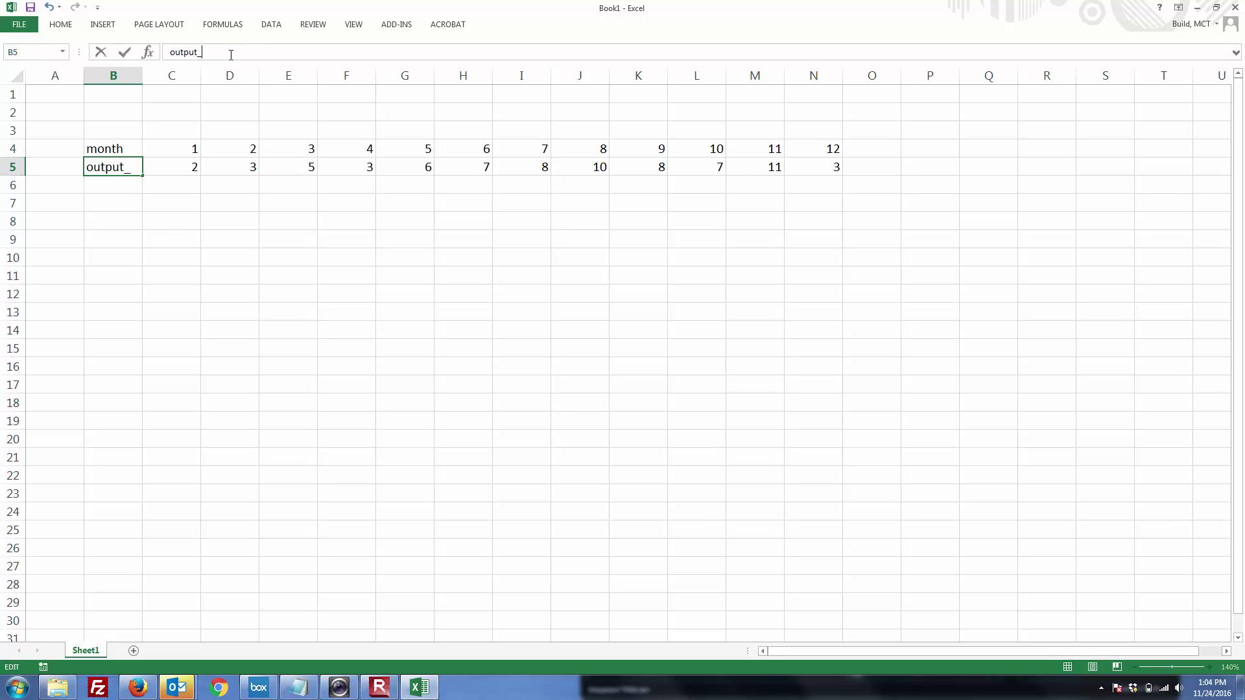
pyautogui.write('_1')
pyautogui.press('Return')
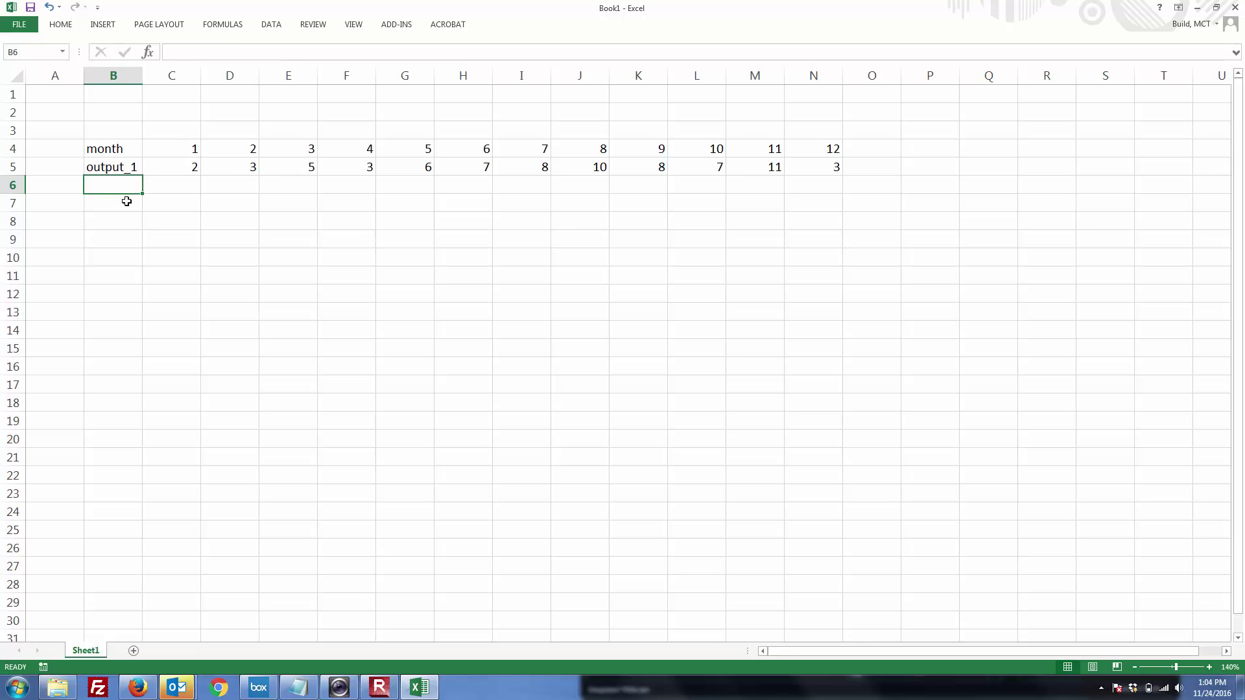
# Insert an empty column before the table, shifting the data one column right
pyautogui.click(133, 75)
pyautogui.rightClick(135, 76)
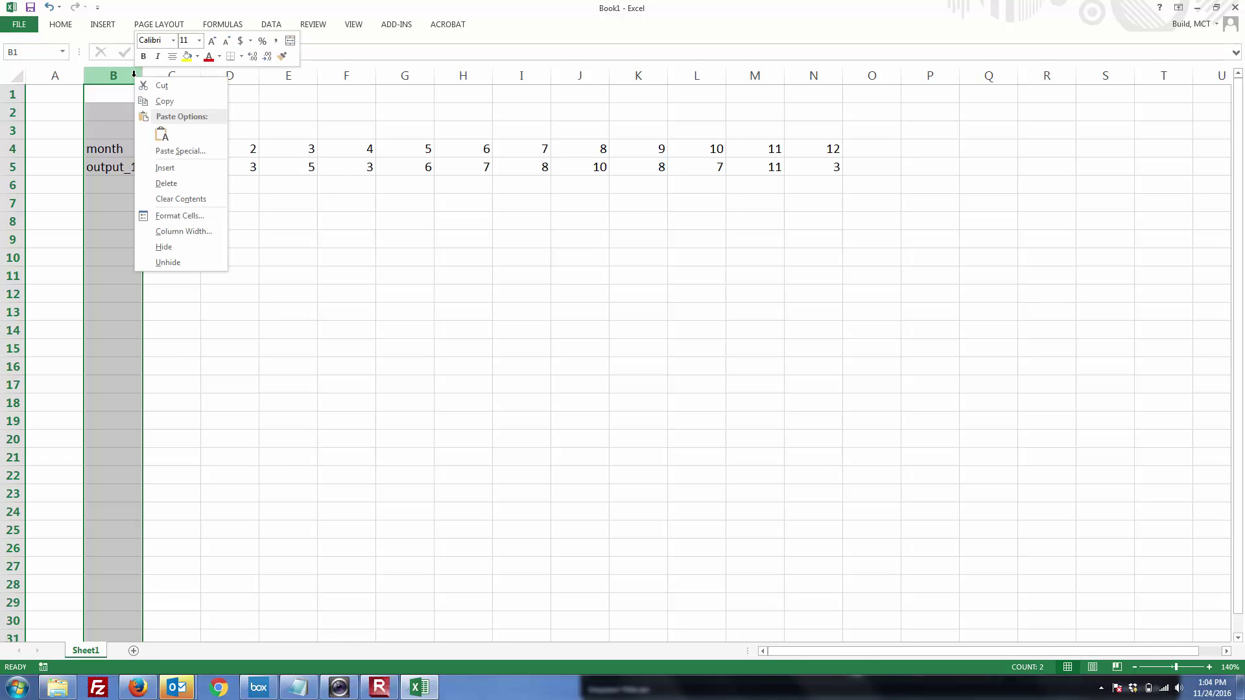
pyautogui.click(164, 168)
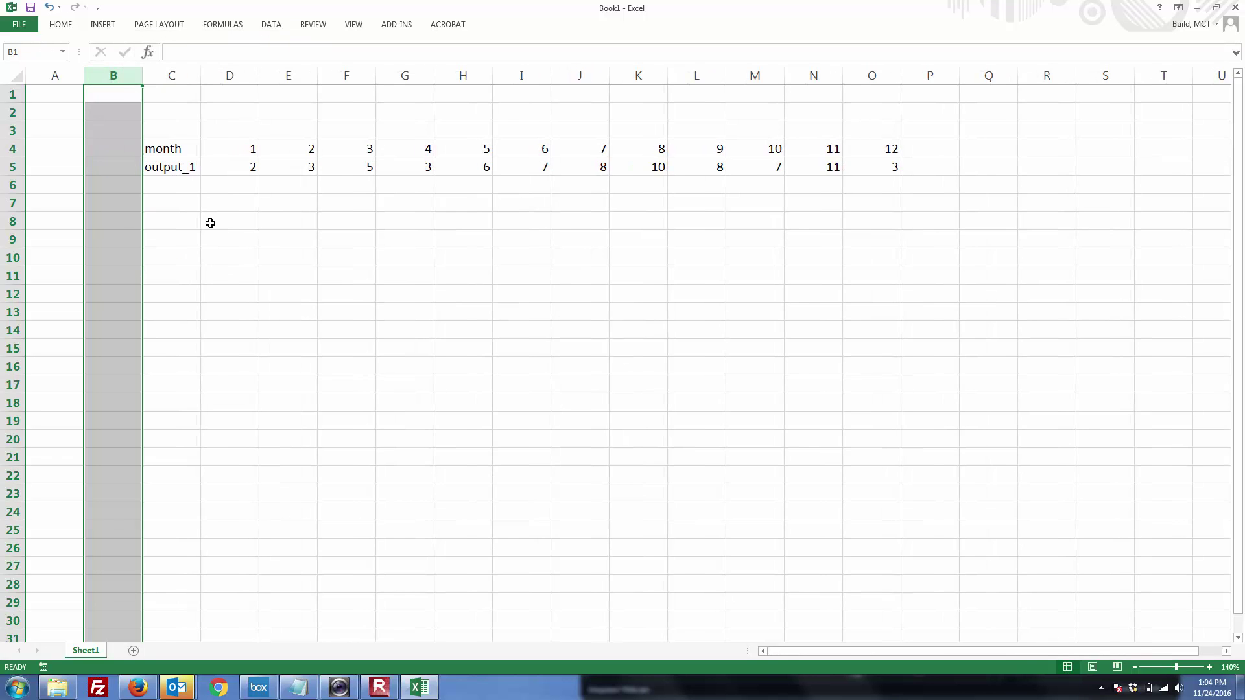
pyautogui.click(118, 194)
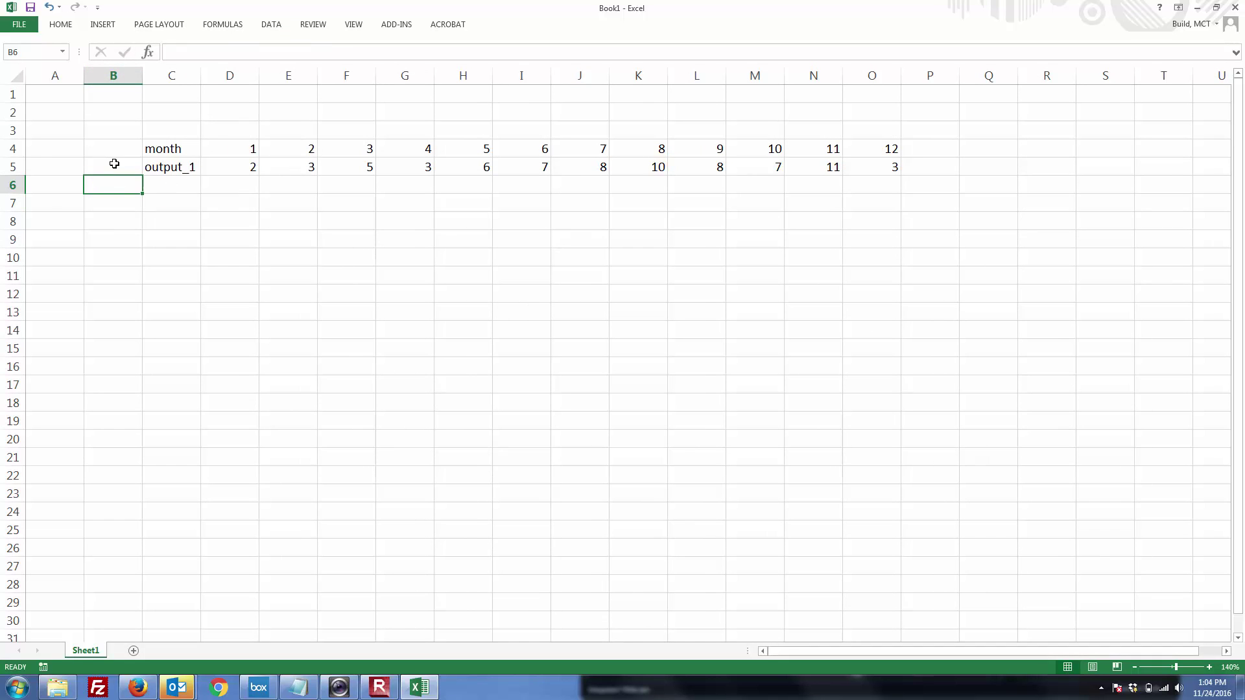
# Label A4 'factor' and enter factor 1 in A5
pyautogui.click(56, 164)
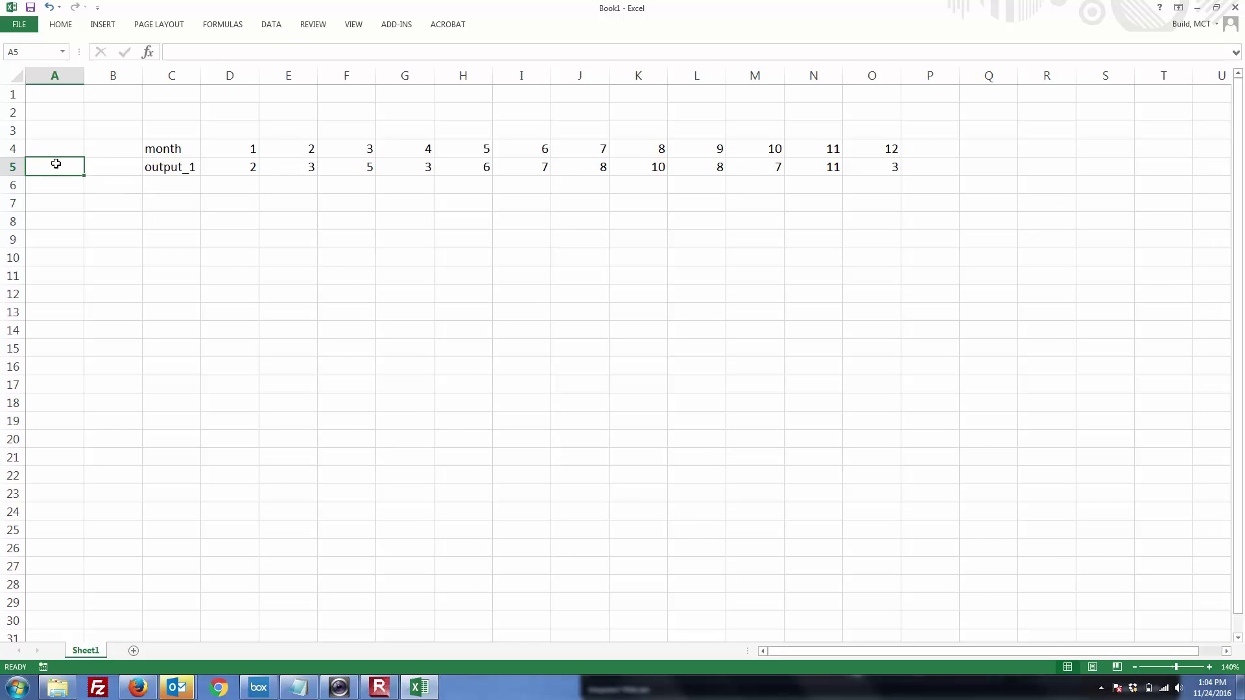
pyautogui.press('Up')
pyautogui.write('aw')
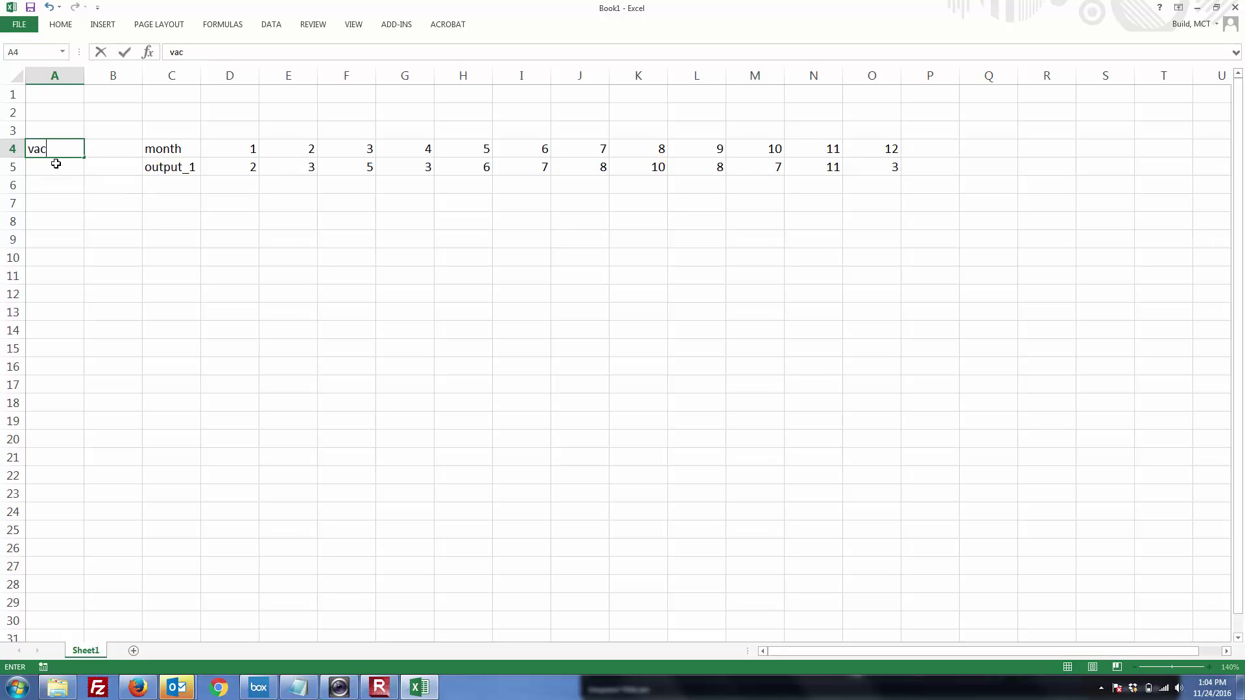
pyautogui.press('BackSpace')
pyautogui.press('BackSpace')
pyautogui.write('factor')
pyautogui.press('Return')
pyautogui.write('1')
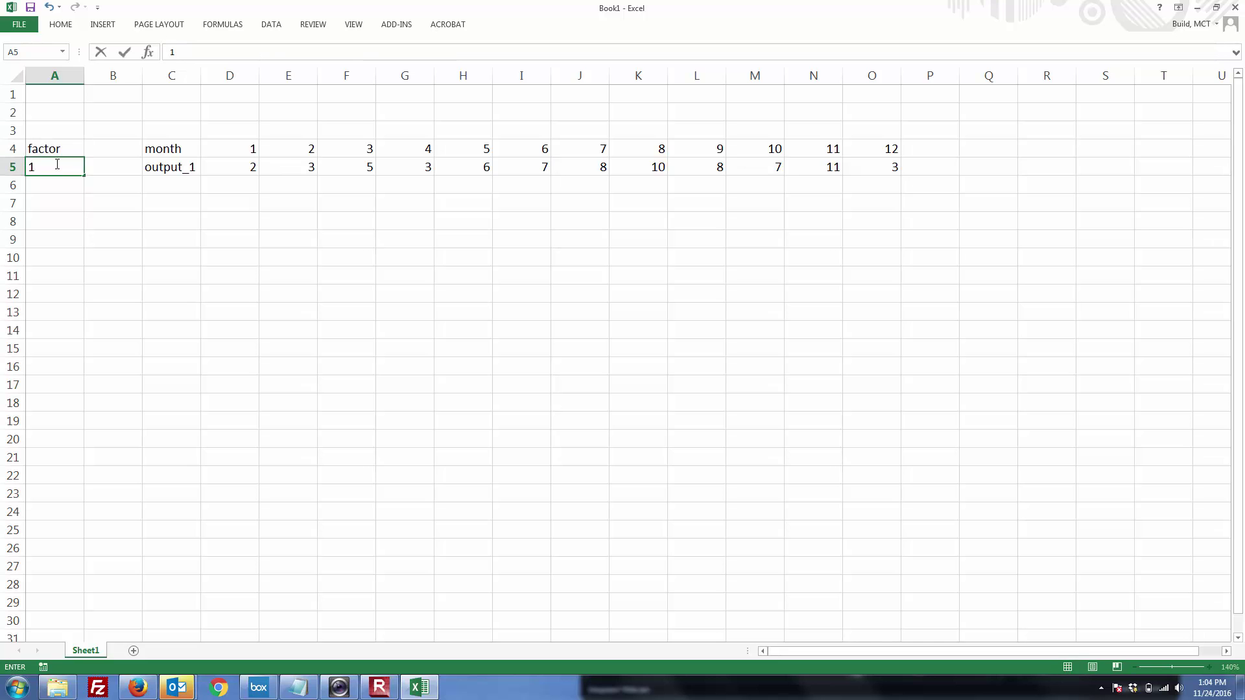
pyautogui.press('Return')
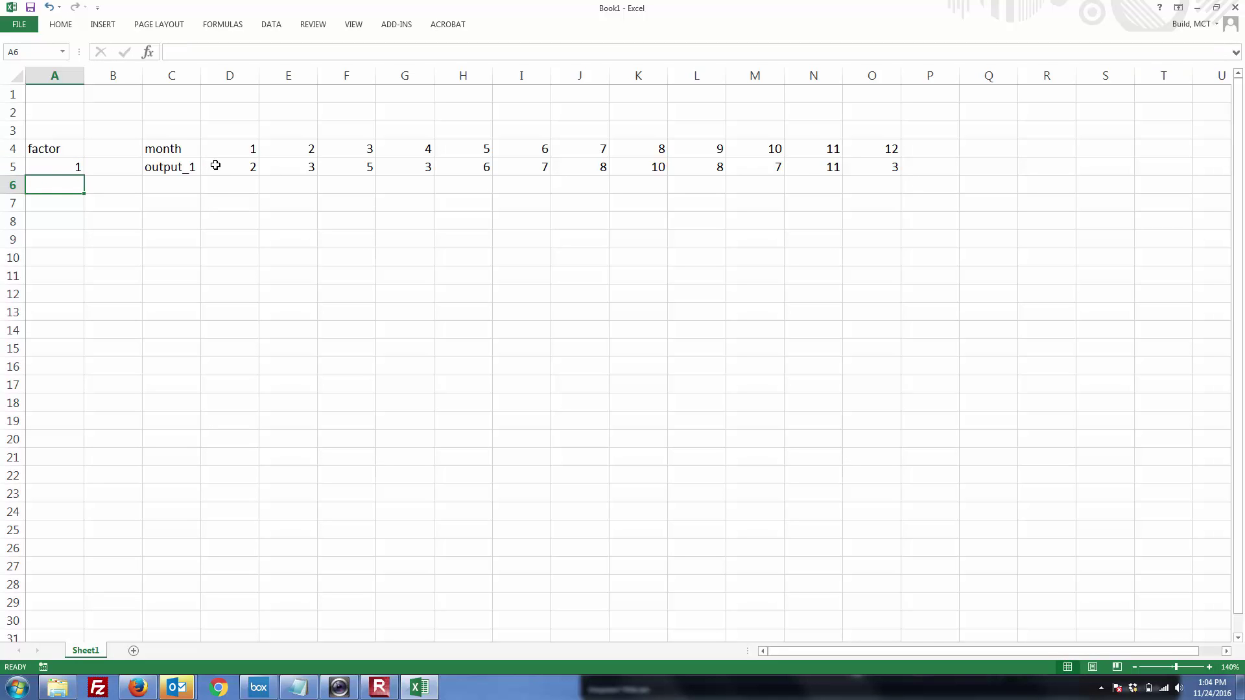
# Enter factors 1.5 in A6 and 2.0 in A7, then select A5:A7
pyautogui.moveTo(216, 166); pyautogui.dragTo(902, 174)
pyautogui.press('Return')
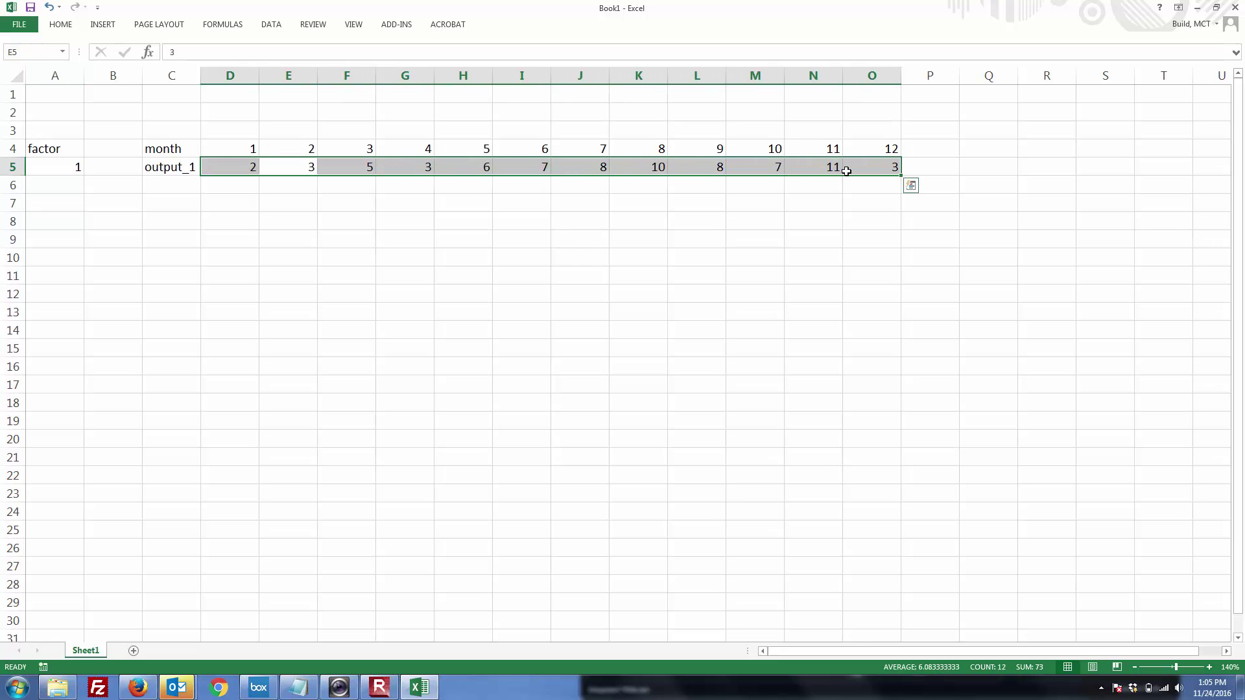
pyautogui.click(193, 207)
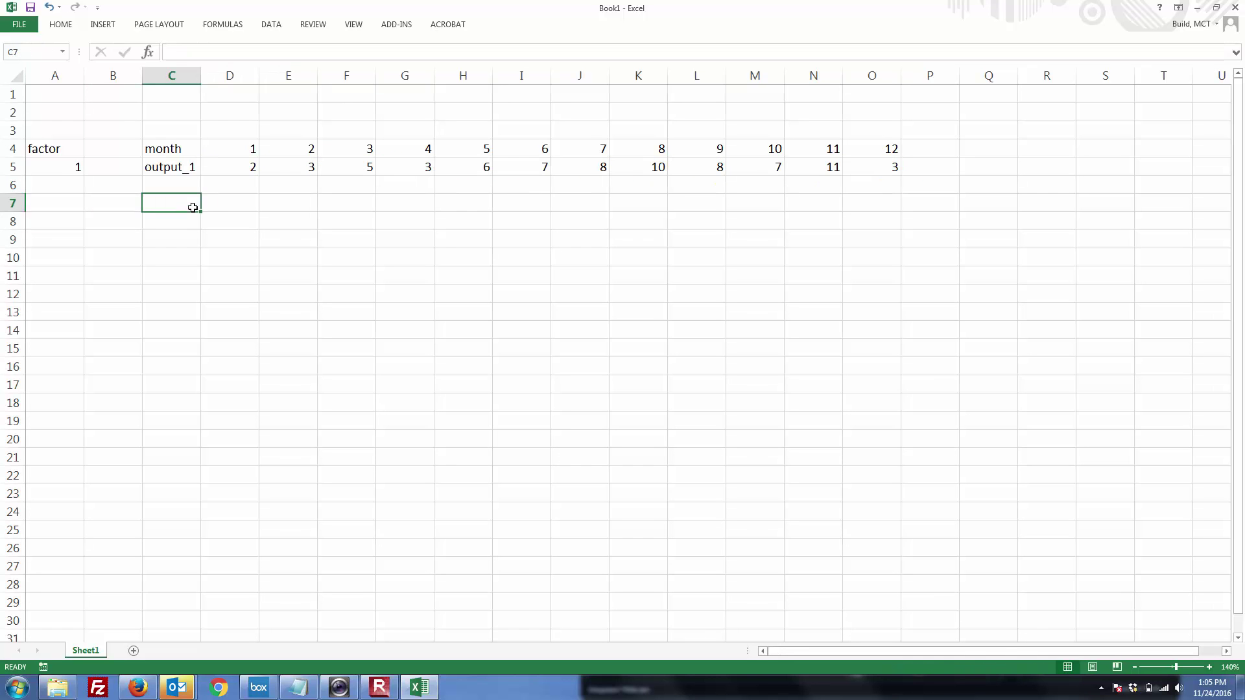
pyautogui.click(68, 189)
pyautogui.write('1.5')
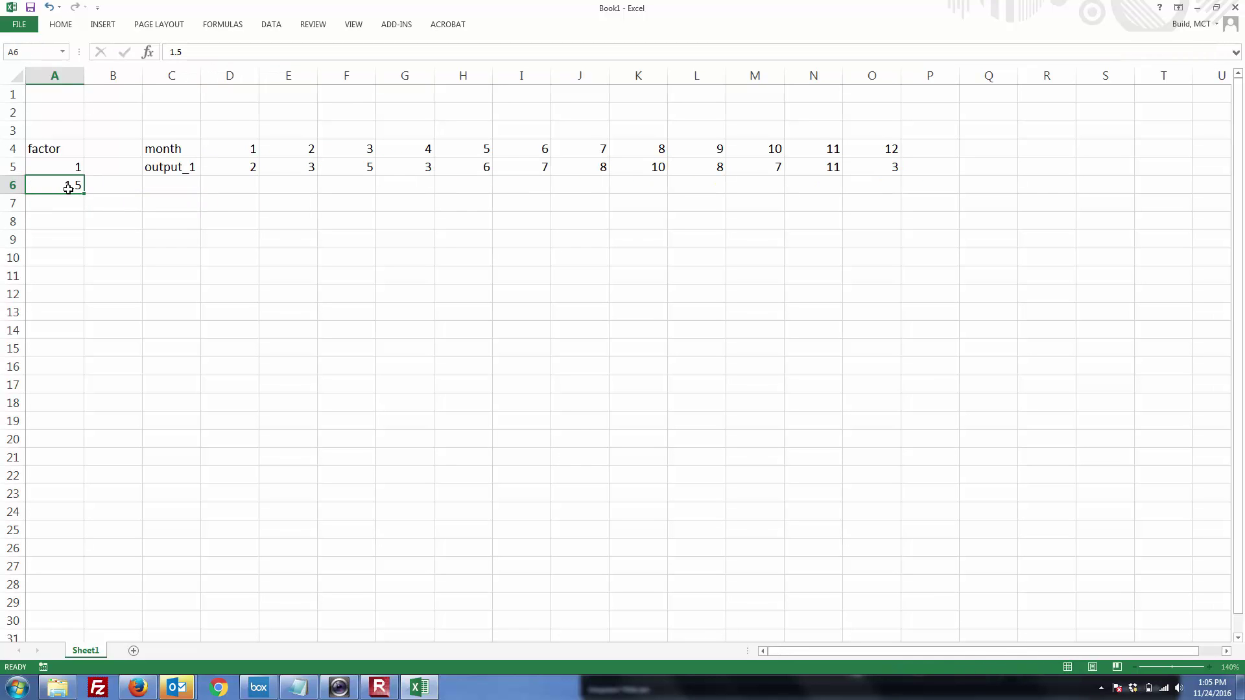
pyautogui.press('Return')
pyautogui.write('2')
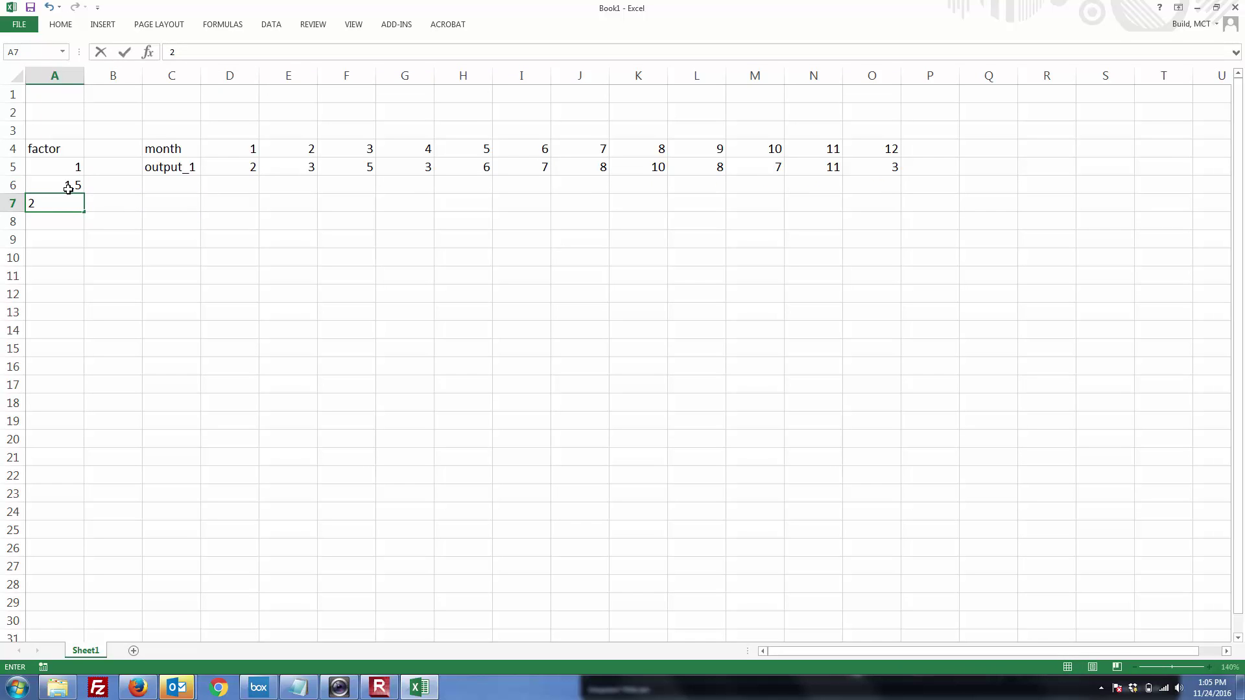
pyautogui.write('.0')
pyautogui.press('Return')
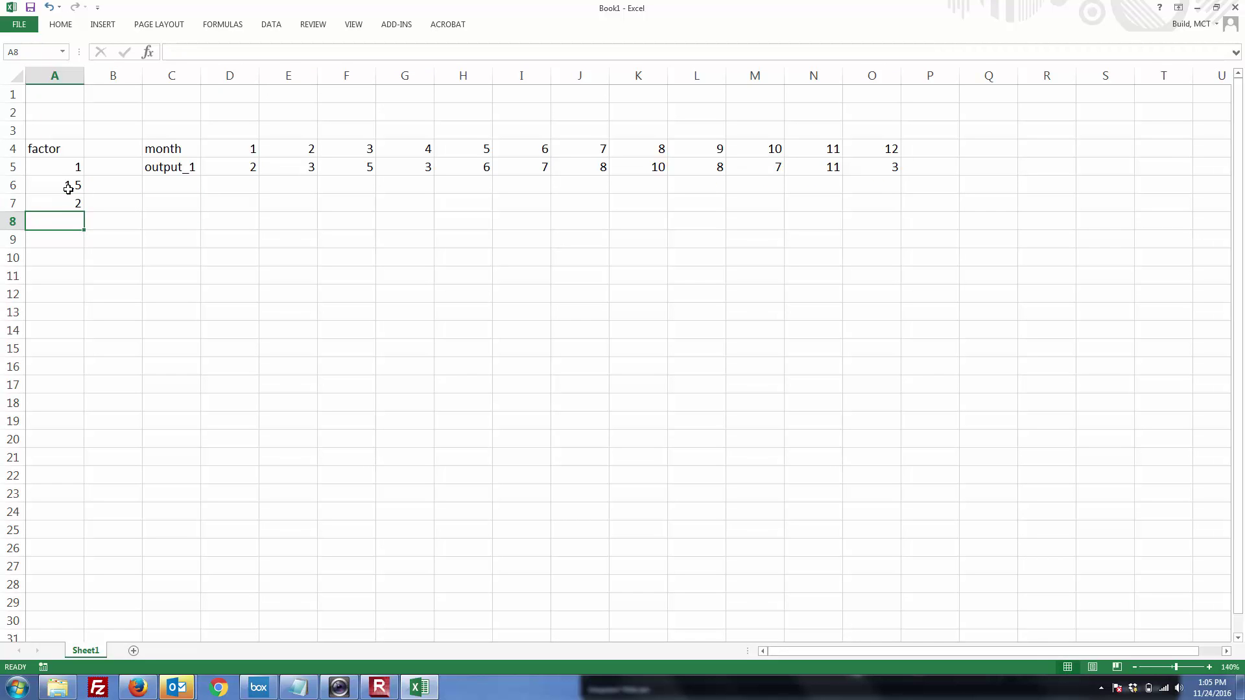
pyautogui.moveTo(64, 171); pyautogui.dragTo(61, 209)
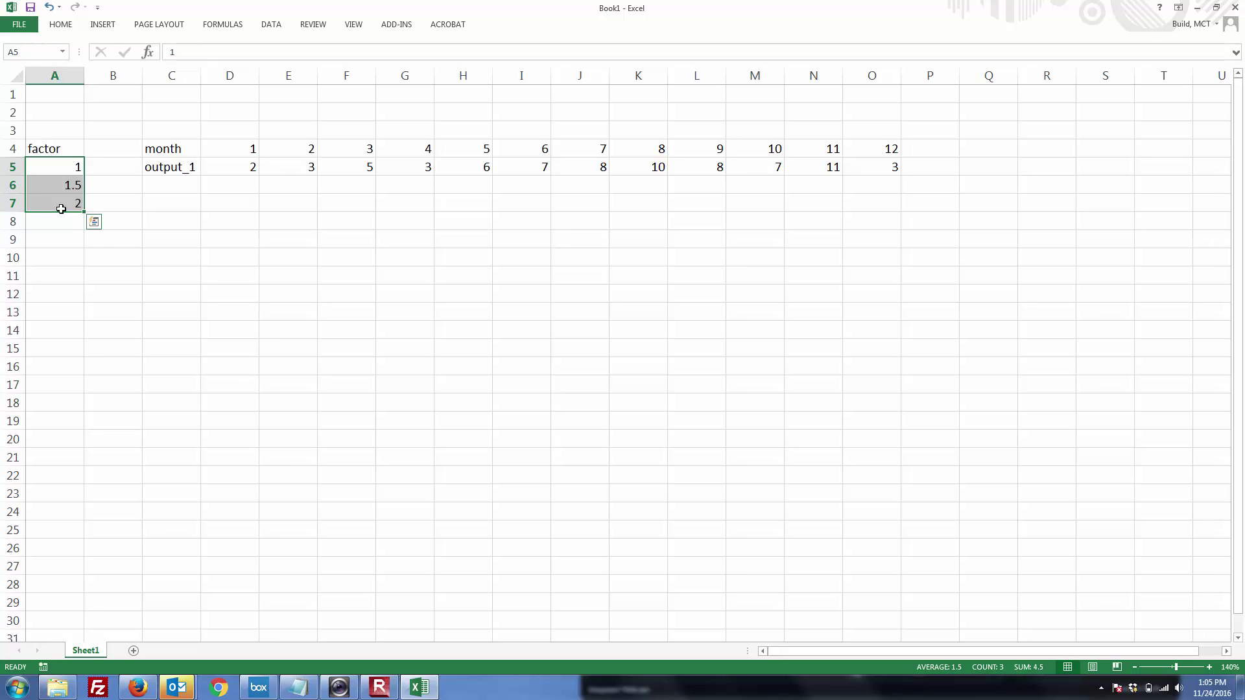
# Format the factor cells as Number with 1 decimal place
pyautogui.hotkey('ctrl', '1')
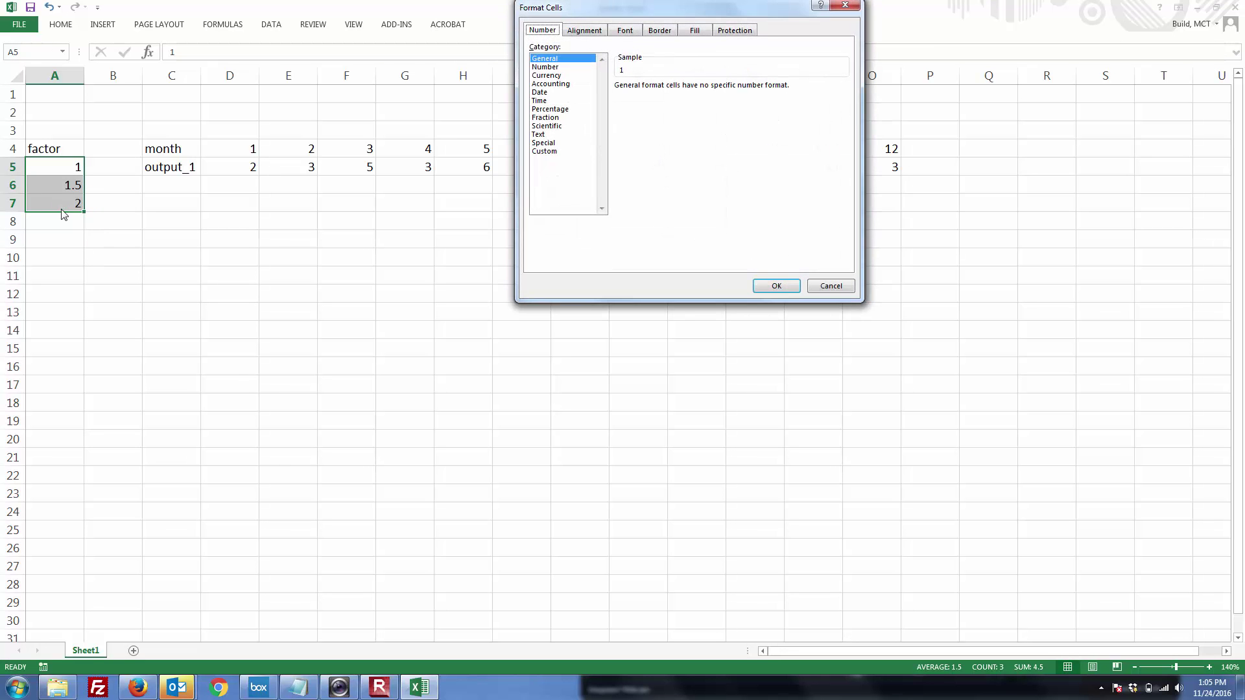
pyautogui.click(544, 66)
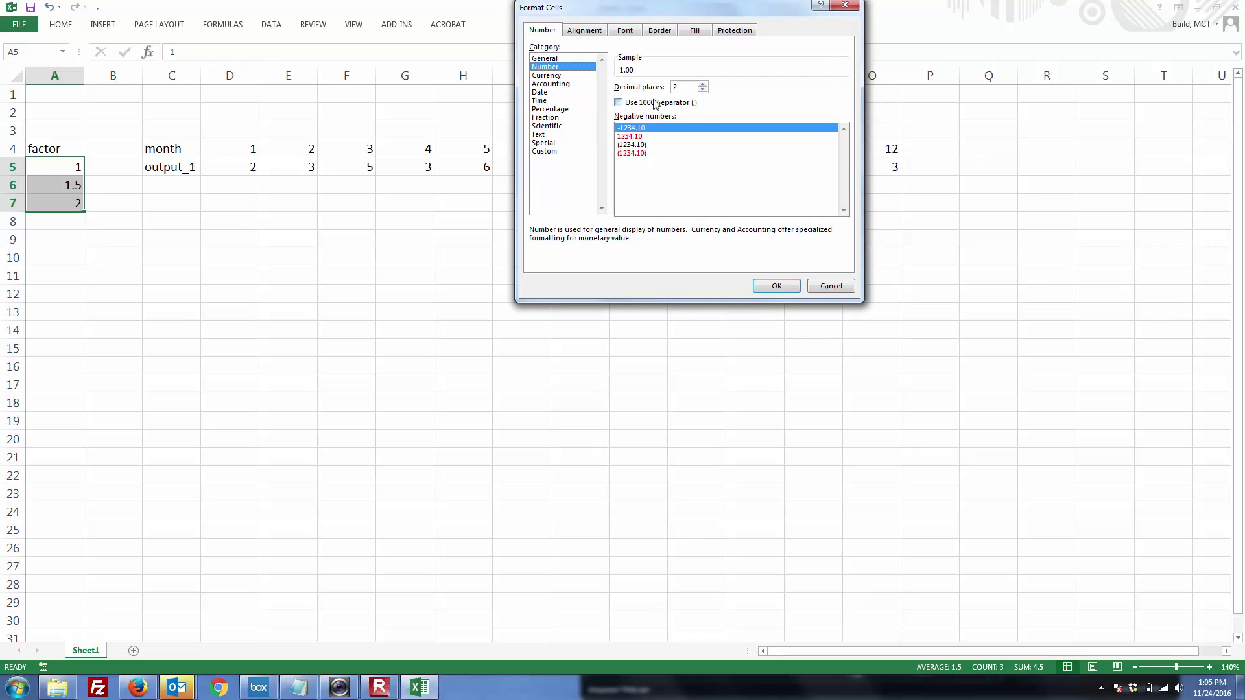
pyautogui.click(703, 89)
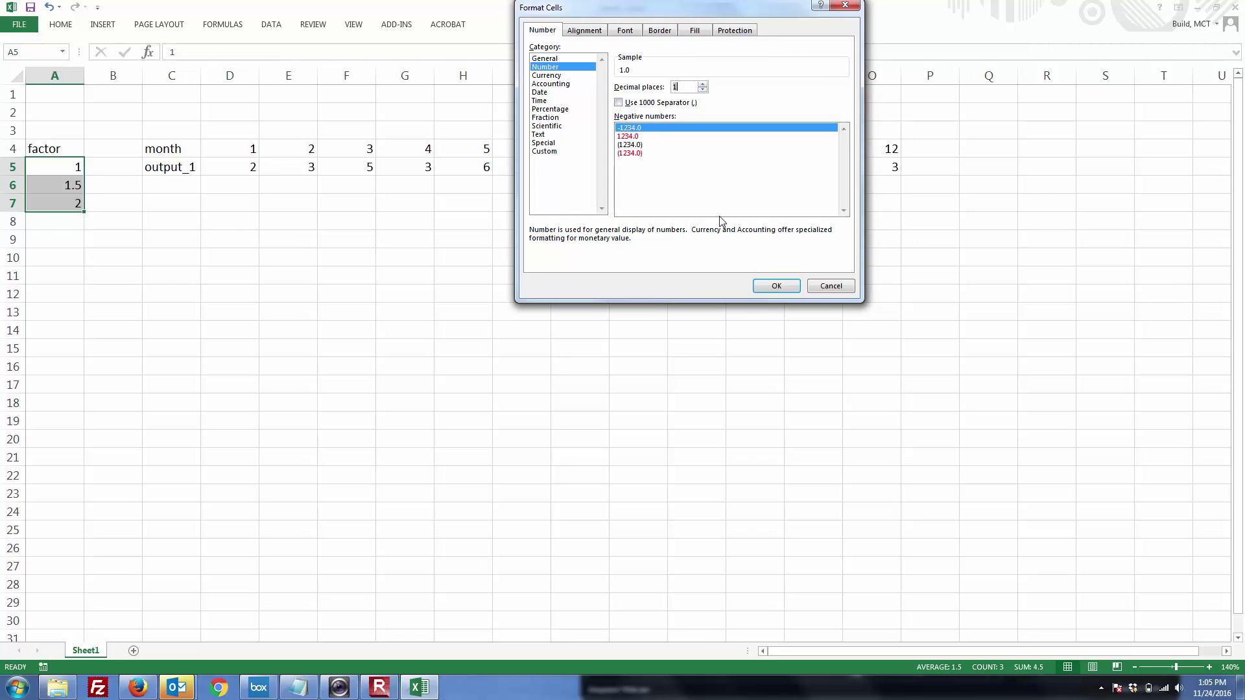
pyautogui.click(762, 286)
pyautogui.click(608, 326)
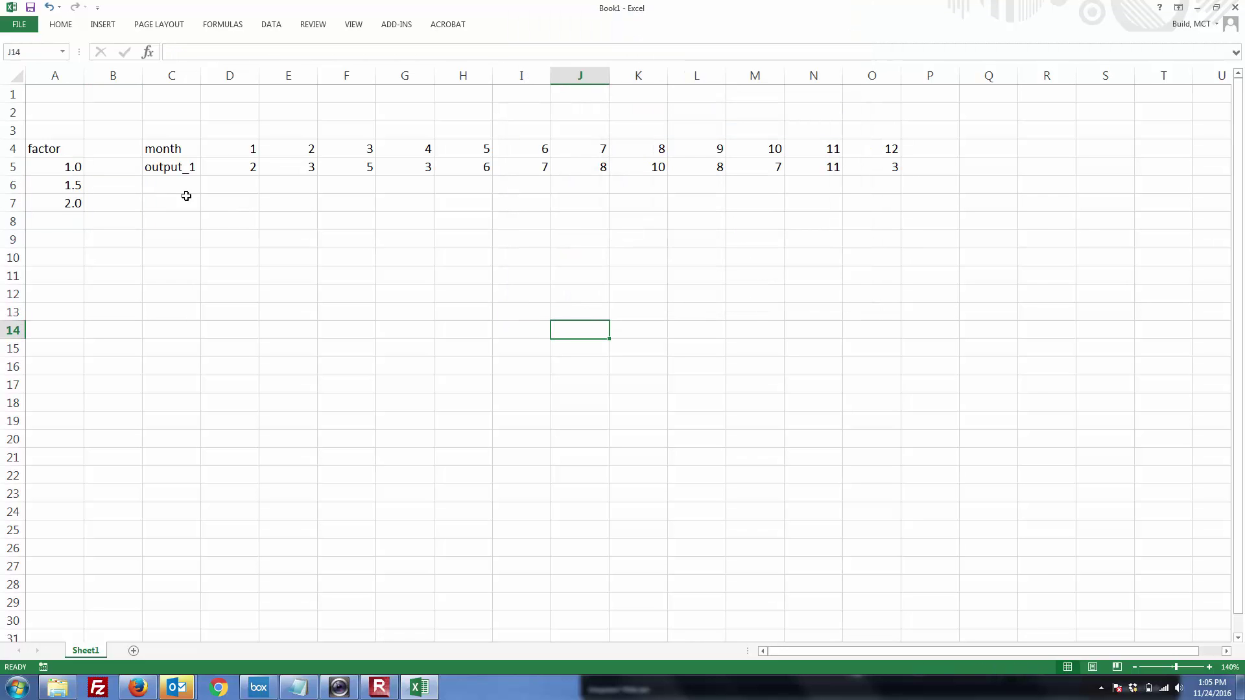
# Label C6 'output_2' and C7 'output_3'
pyautogui.click(172, 185)
pyautogui.write('outp')
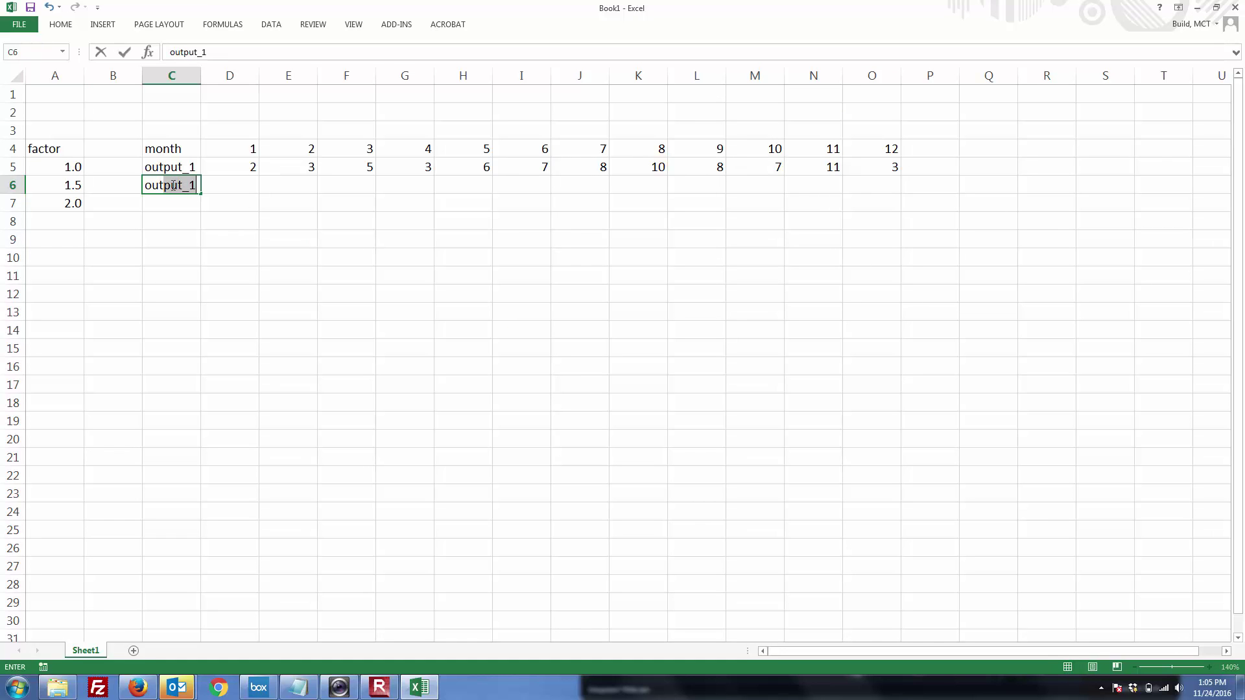
pyautogui.write('ut_2')
pyautogui.press('Return')
pyautogui.write('out')
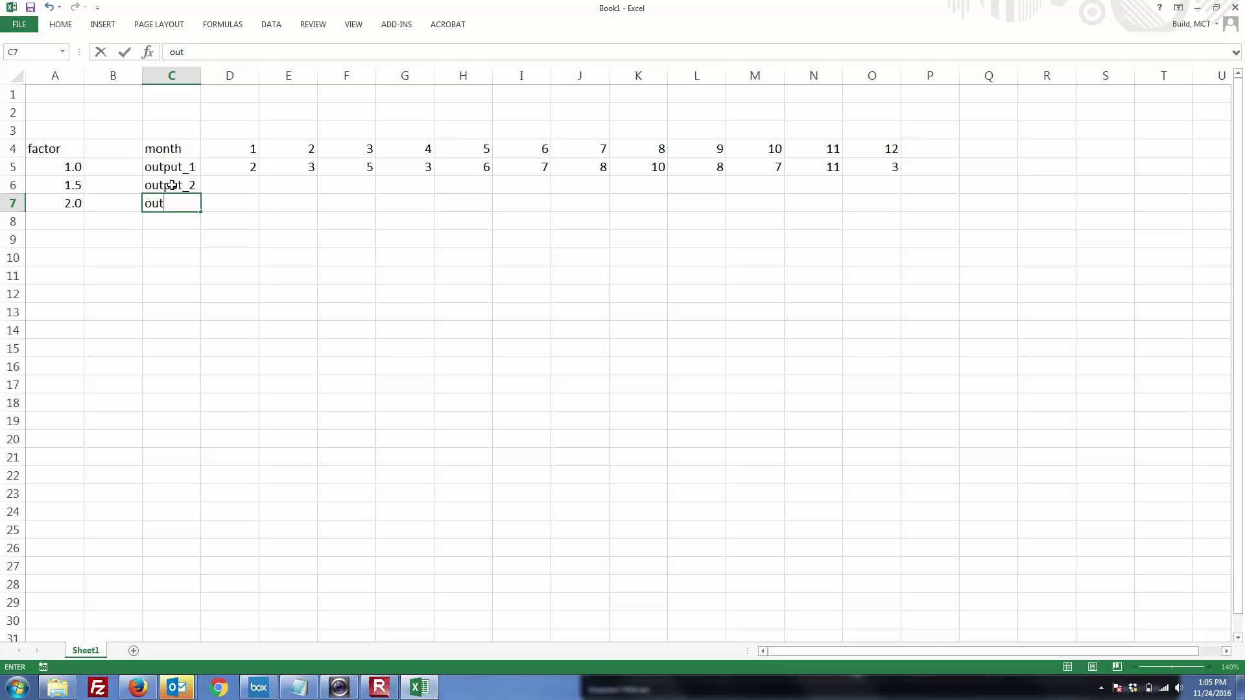
pyautogui.write('put_3')
pyautogui.press('Return')
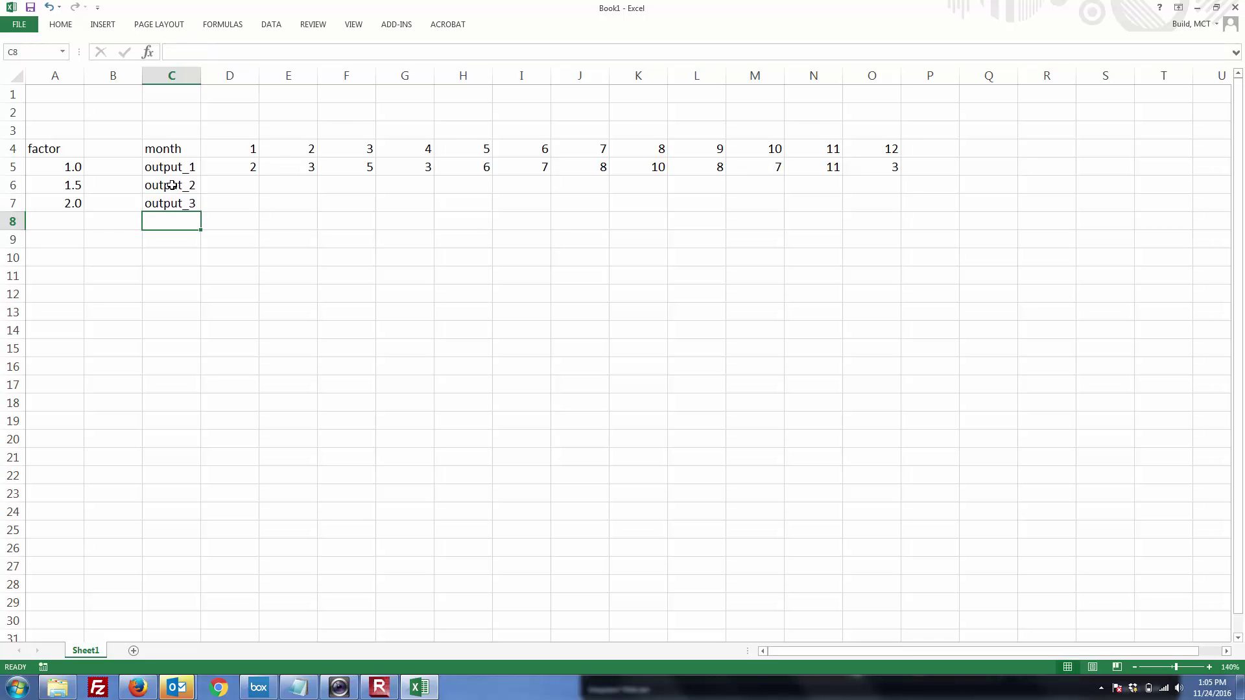
pyautogui.click(239, 187)
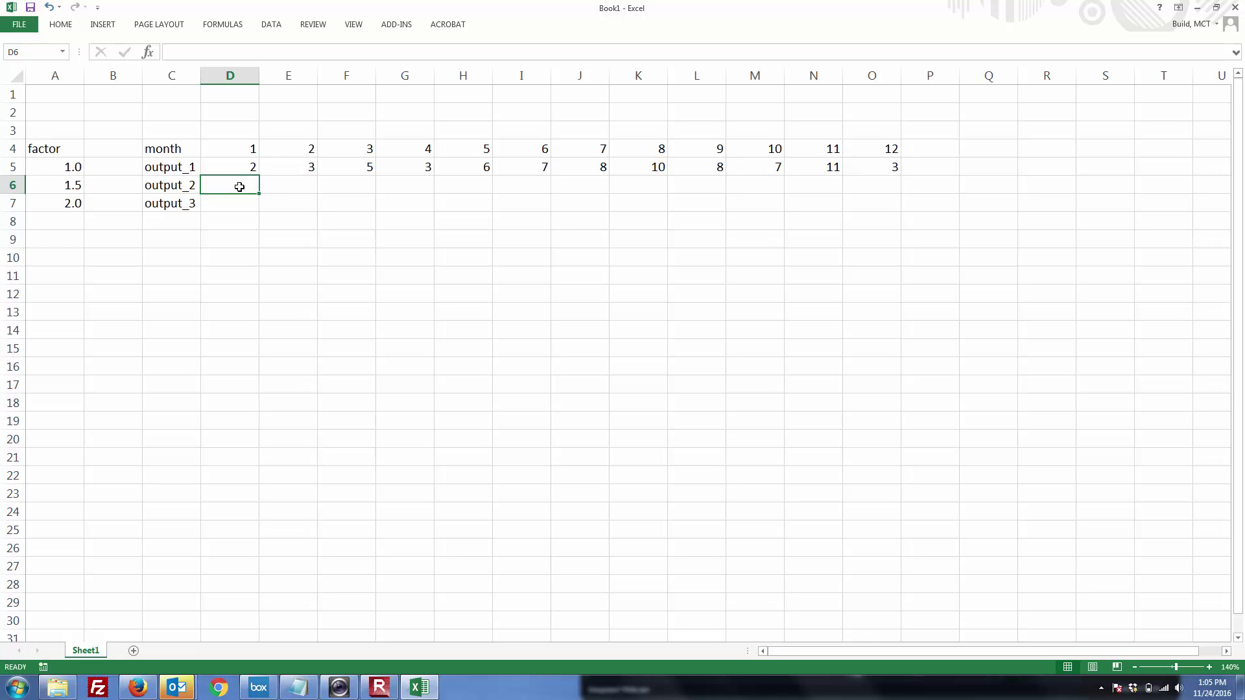
# Enter =D5*$A6 in D6 so output_2's first month shows 3
pyautogui.click(68, 184)
pyautogui.click(174, 188)
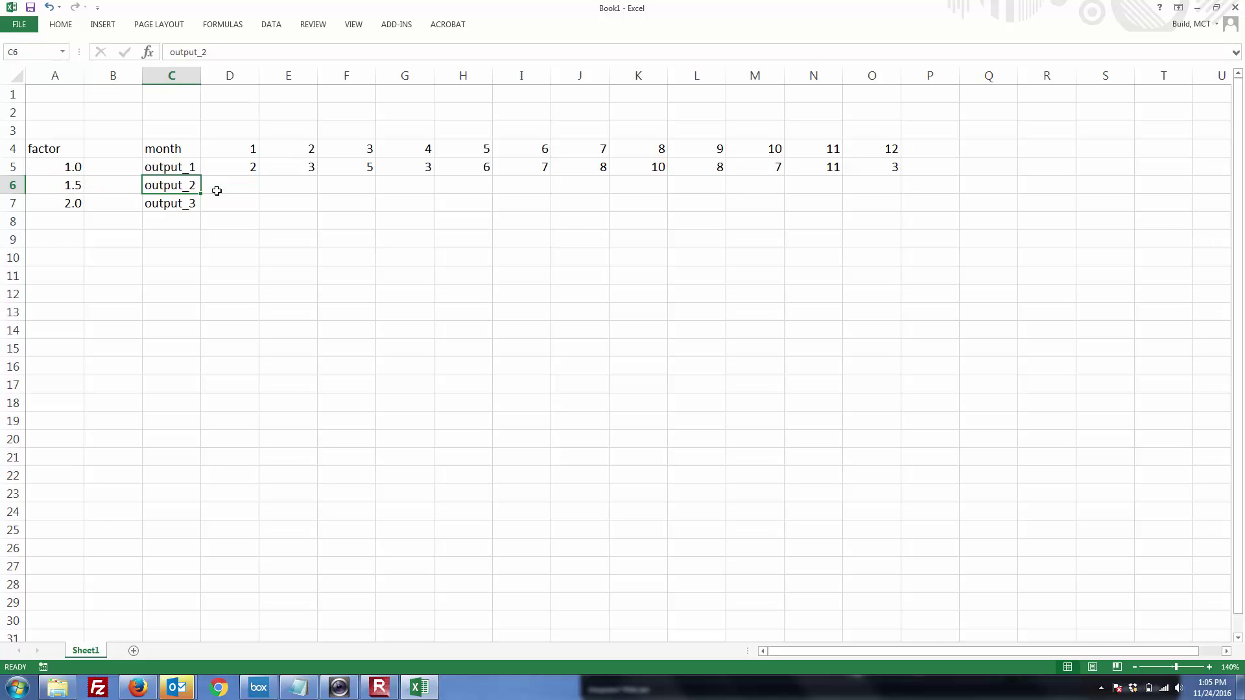
pyautogui.click(230, 187)
pyautogui.write('=')
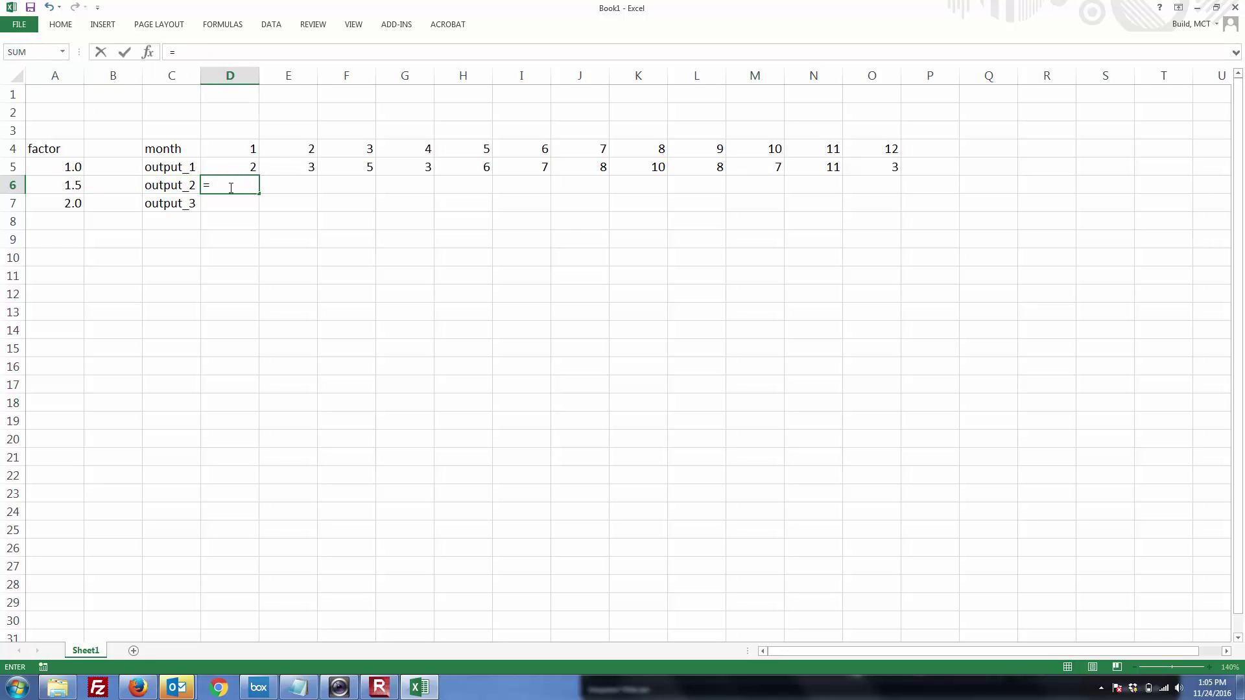
pyautogui.click(238, 166)
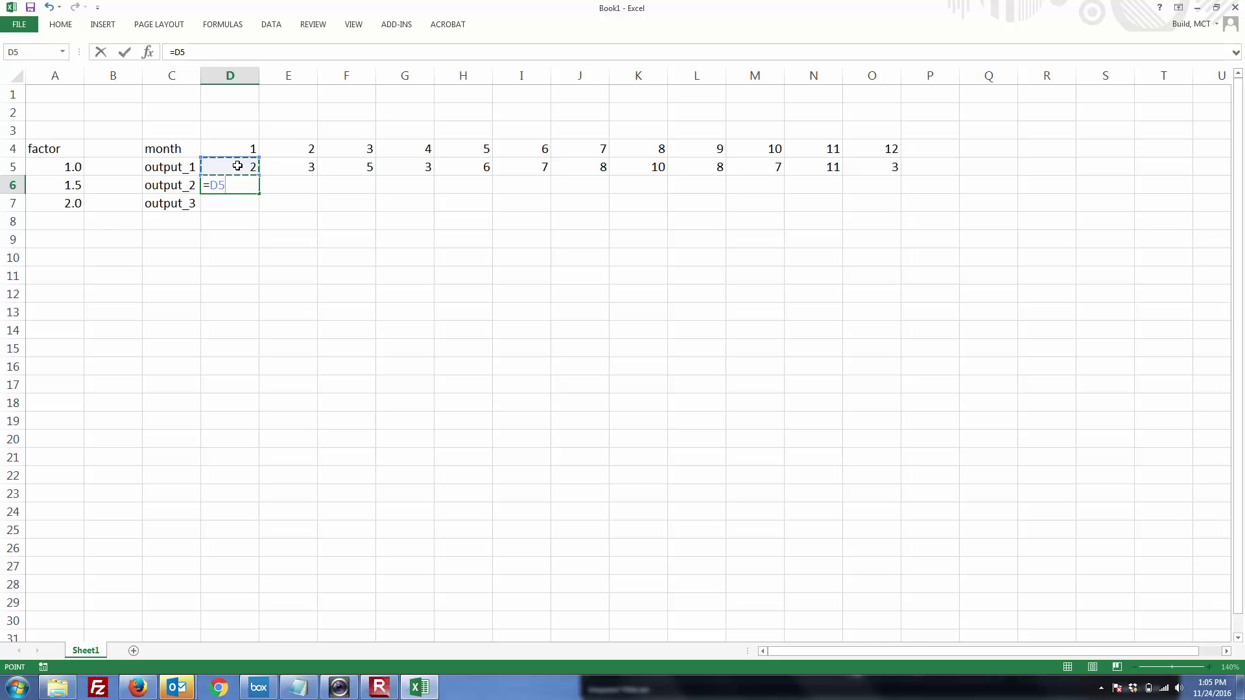
pyautogui.write('*')
pyautogui.click(63, 185)
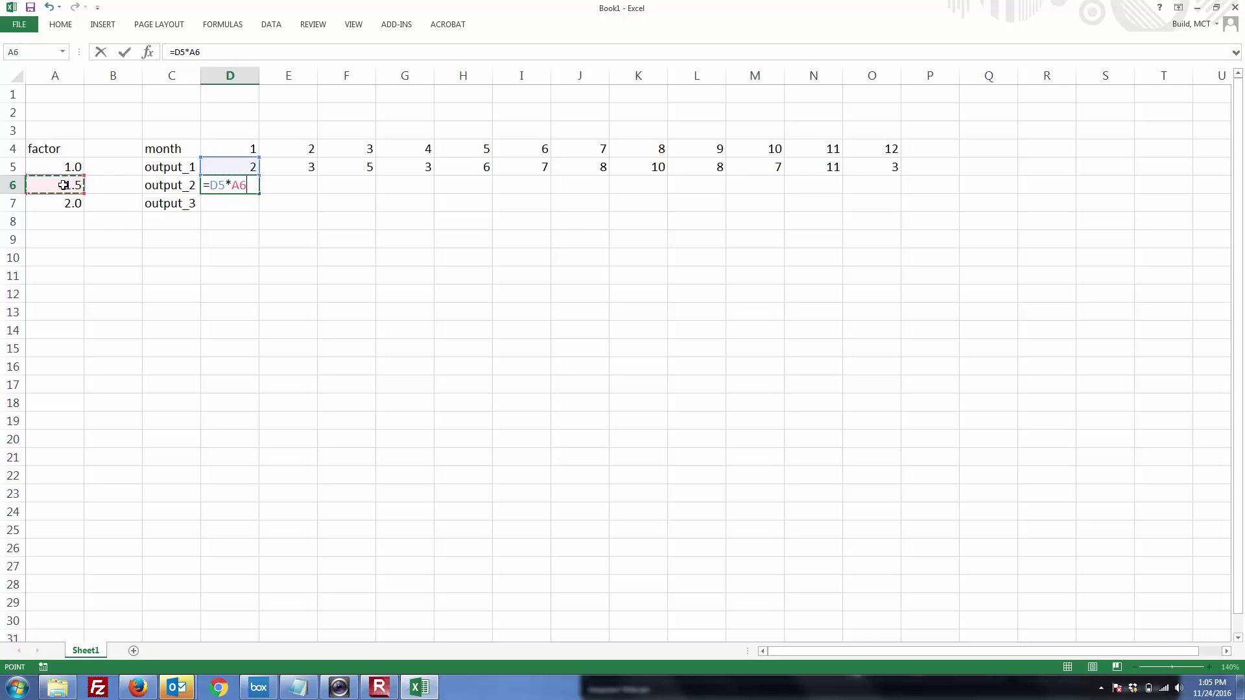
pyautogui.click(191, 53)
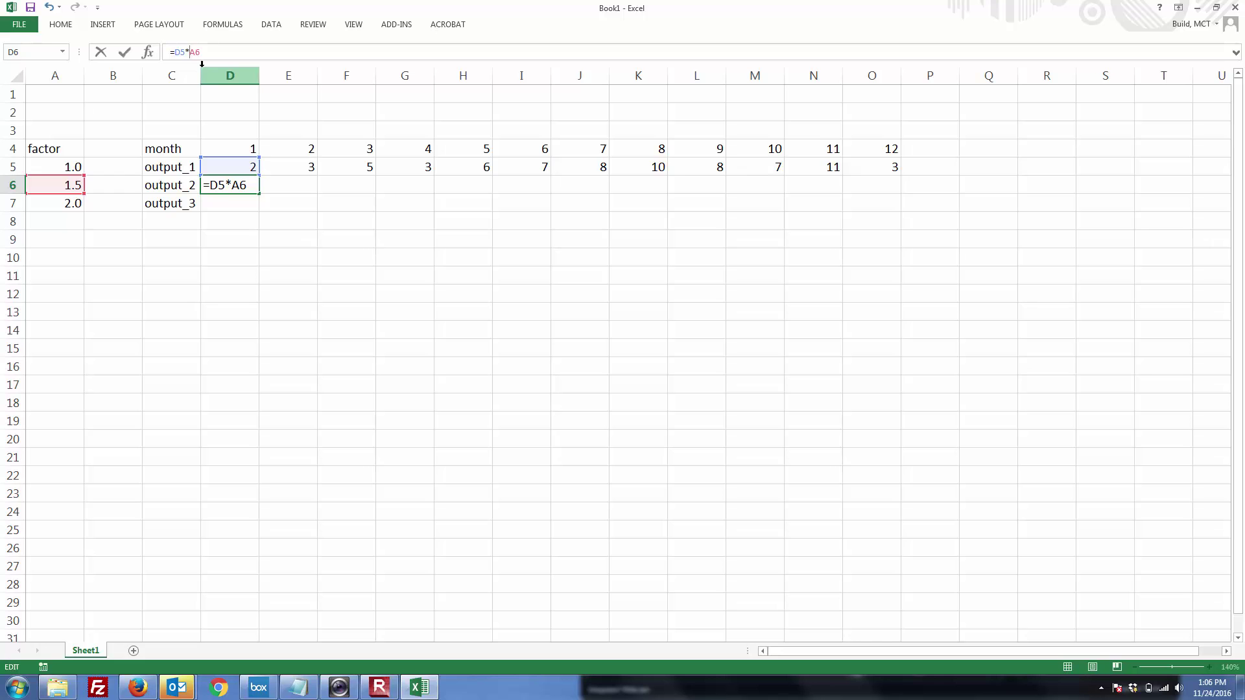
pyautogui.write('$')
pyautogui.press('Return')
# Fill the D6 formula across to O6 and down into row 7, giving 9 in O7
pyautogui.click(244, 186)
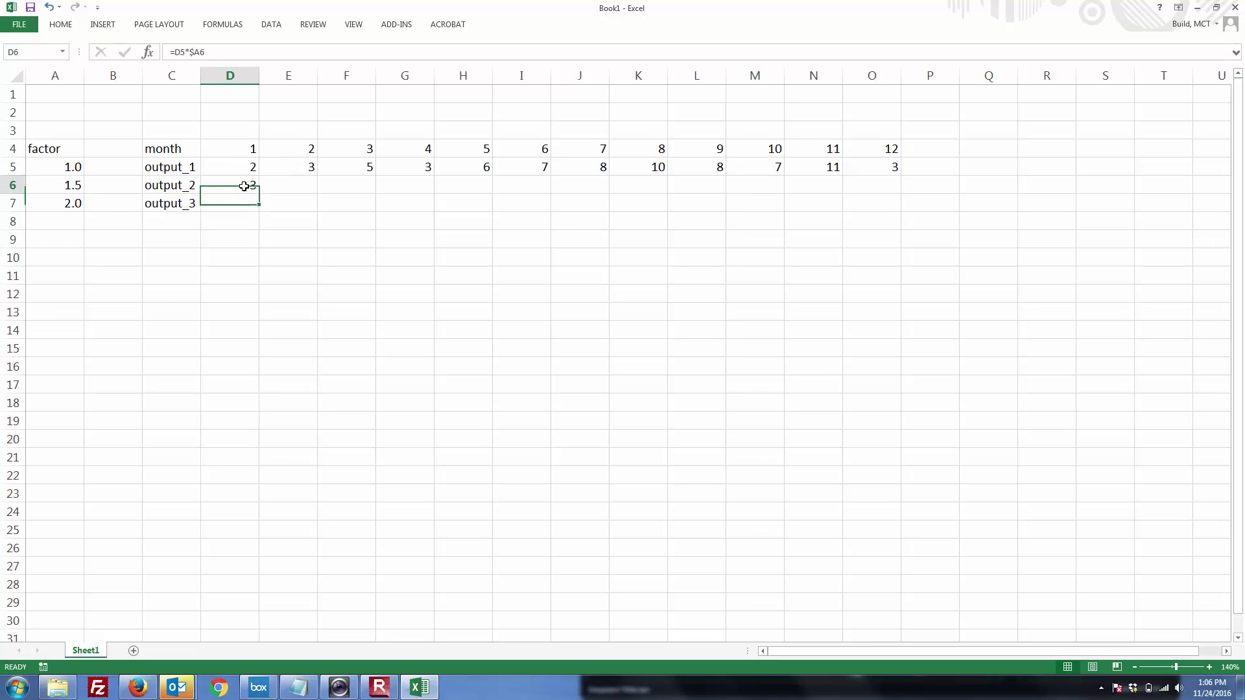
pyautogui.moveTo(259, 192); pyautogui.dragTo(839, 190)
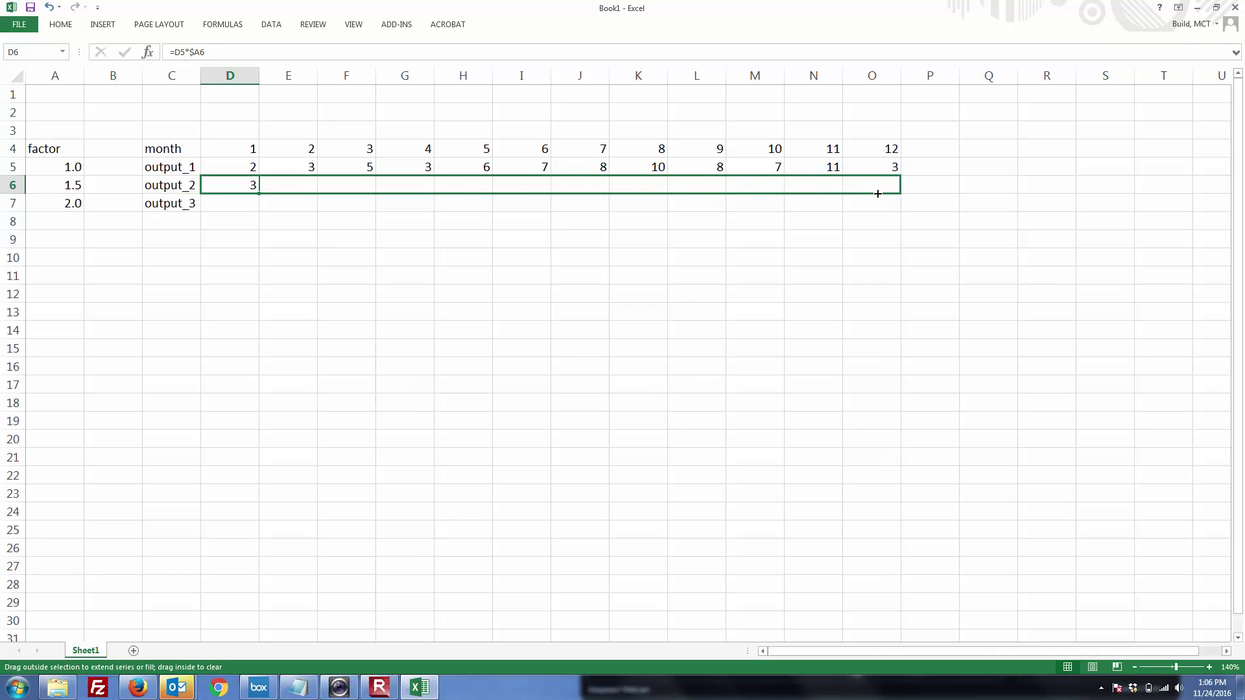
pyautogui.moveTo(877, 194); pyautogui.dragTo(877, 194)
pyautogui.click(779, 306)
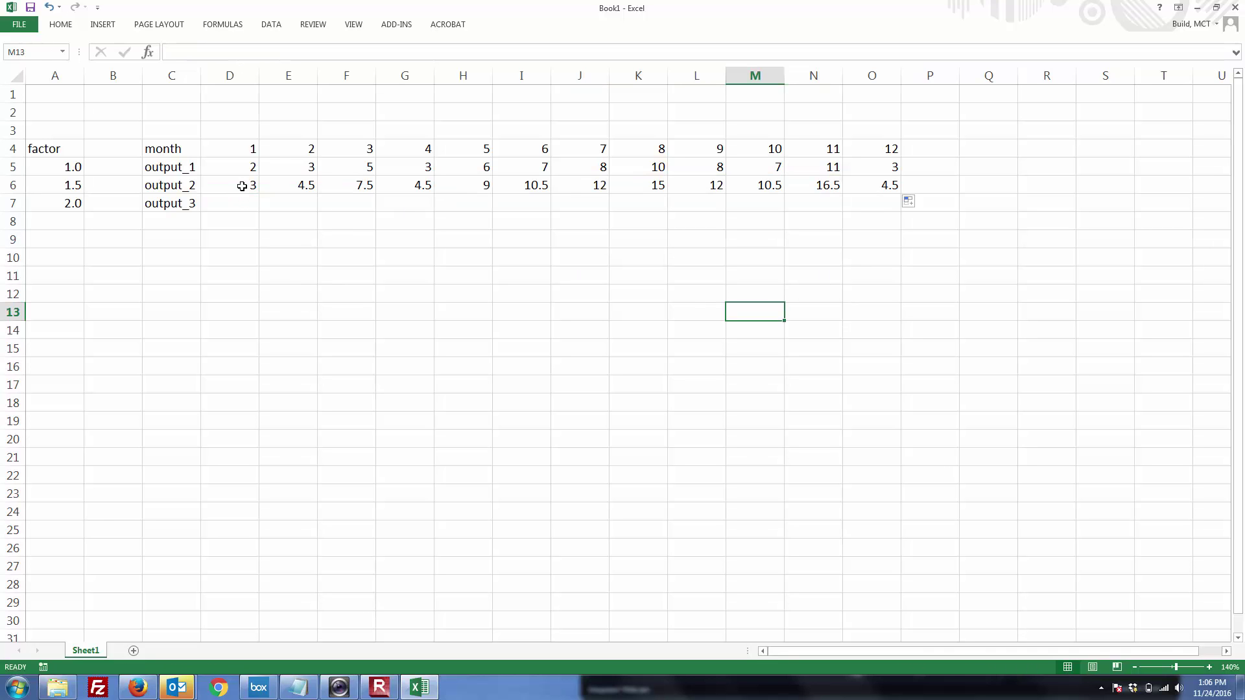
pyautogui.moveTo(242, 187); pyautogui.dragTo(905, 209)
pyautogui.click(890, 269)
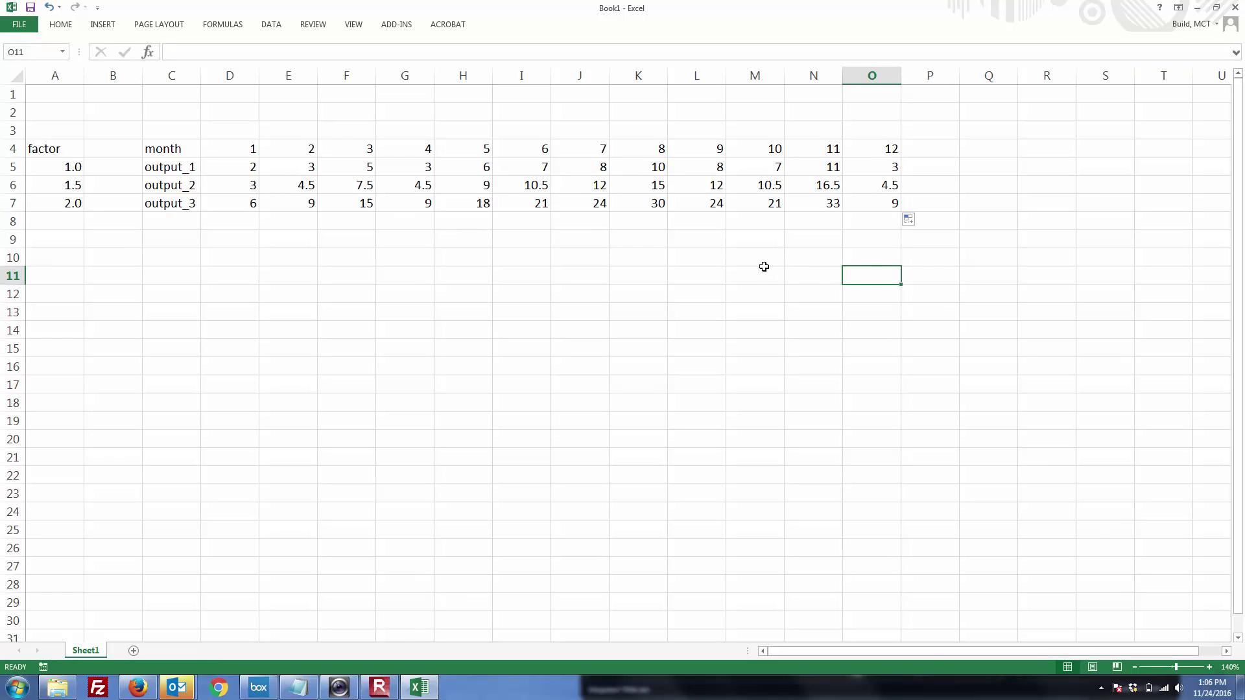
pyautogui.doubleClick(877, 209)
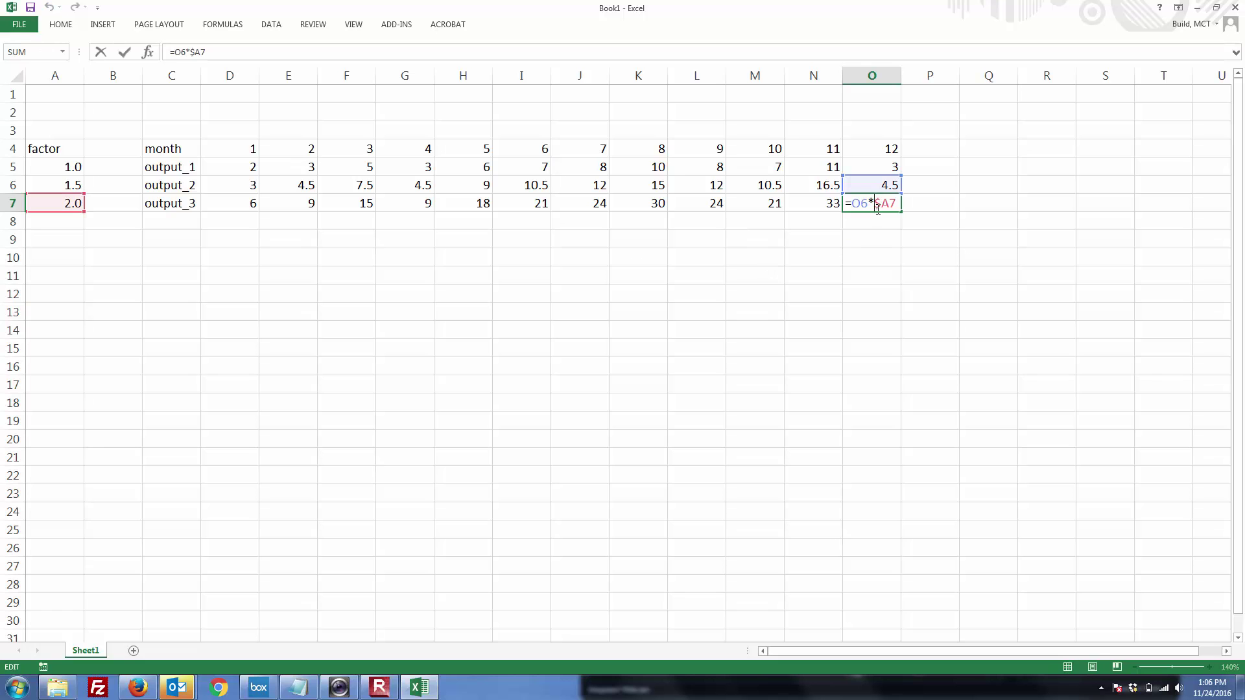
pyautogui.press('Return')
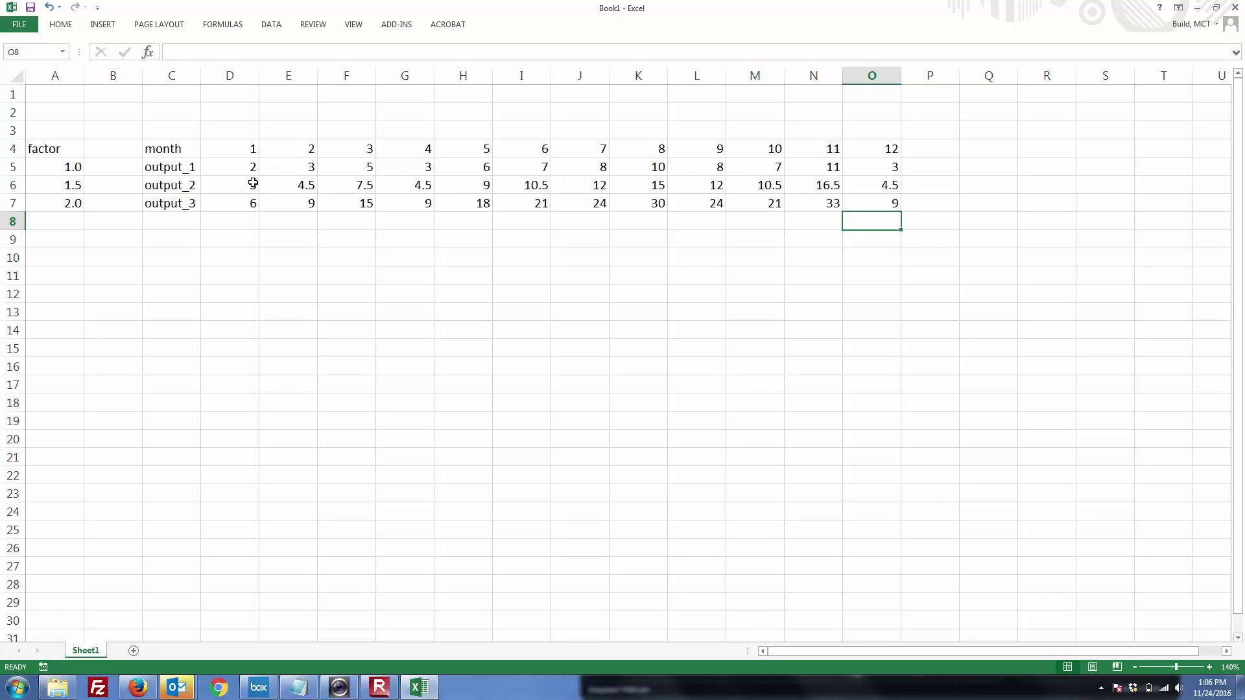
pyautogui.click(249, 186)
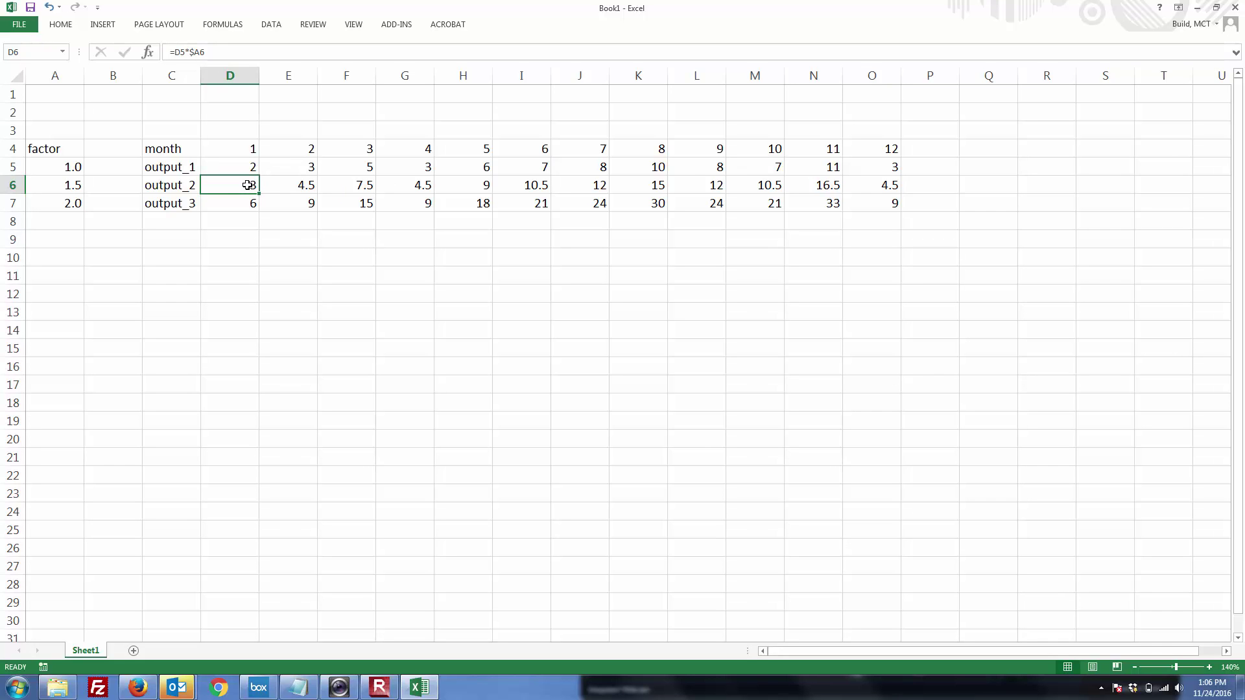
# Enter =D5*$A7 in D7 to double output_1's first month value
pyautogui.click(237, 202)
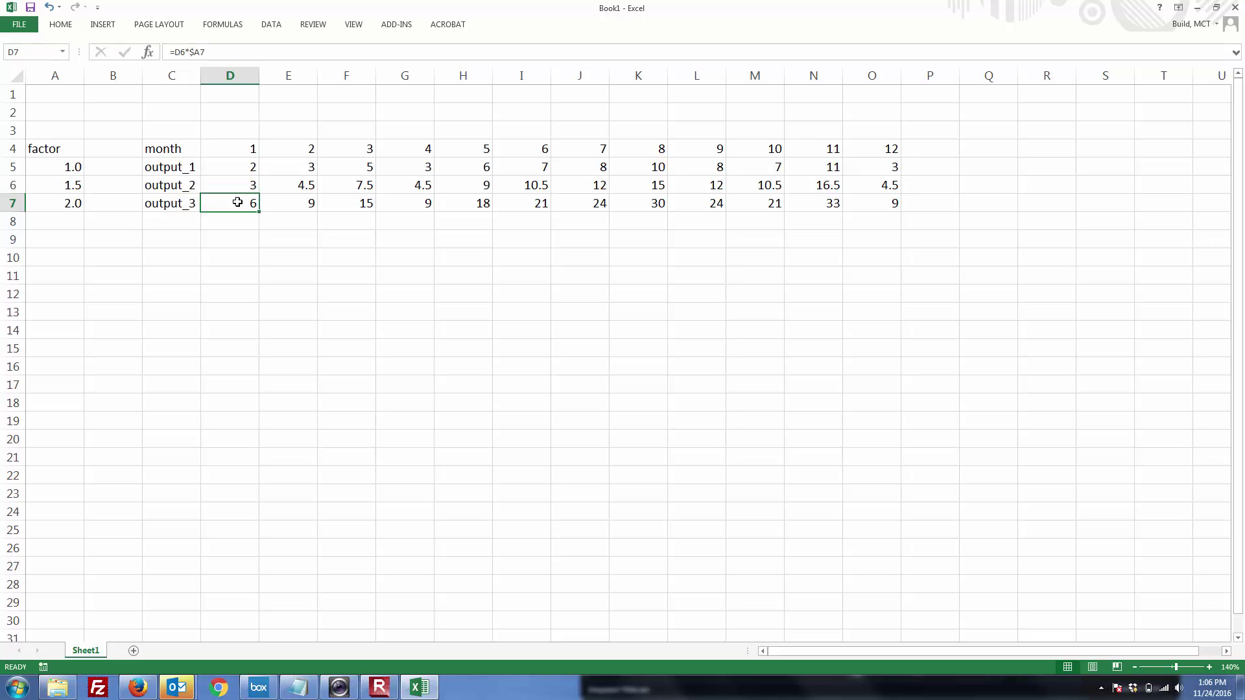
pyautogui.write('=')
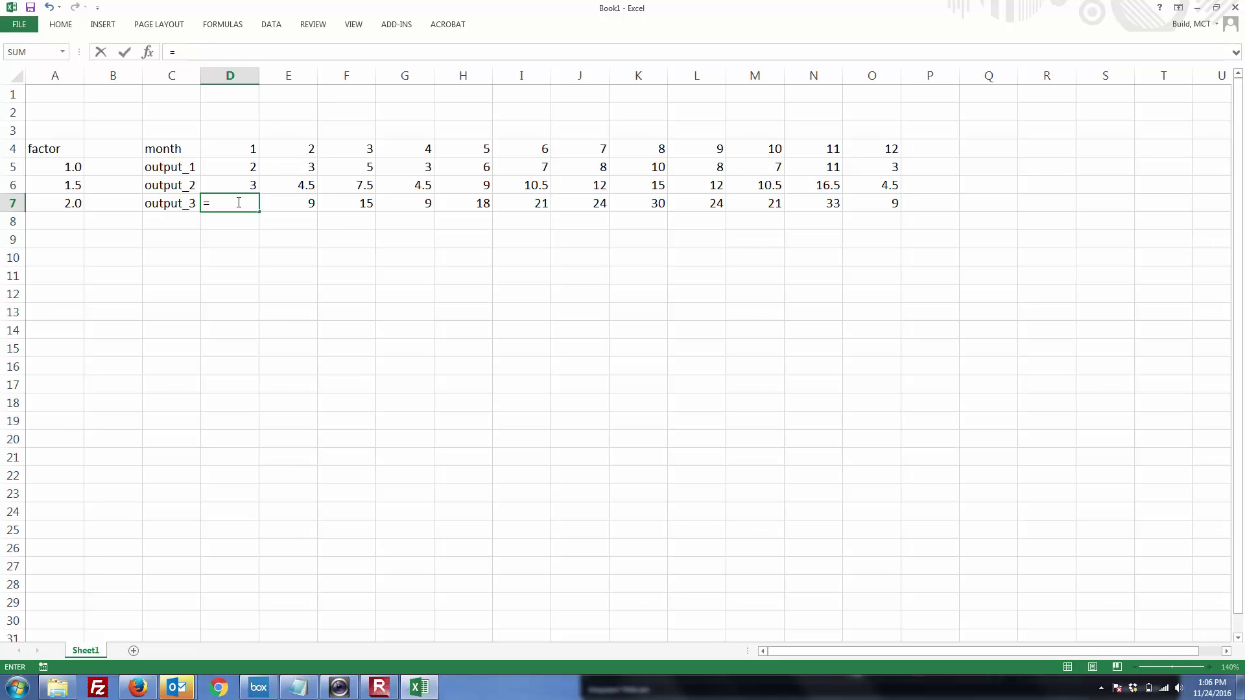
pyautogui.click(235, 167)
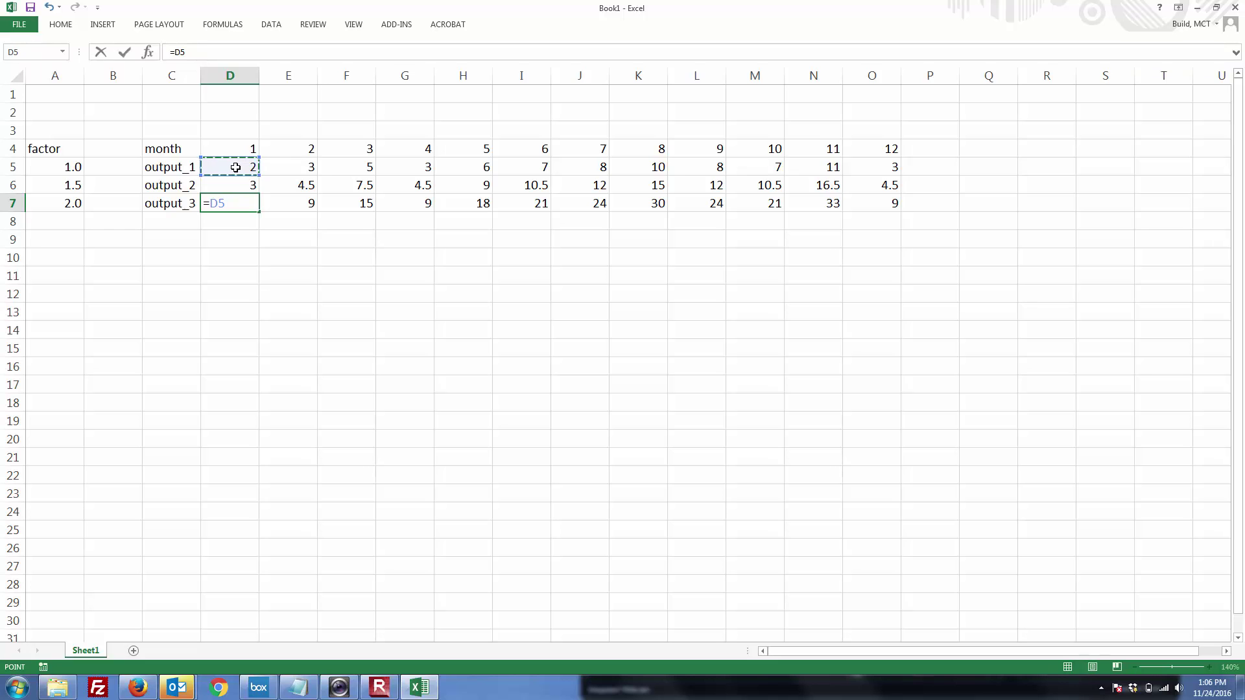
pyautogui.write('*')
pyautogui.click(61, 202)
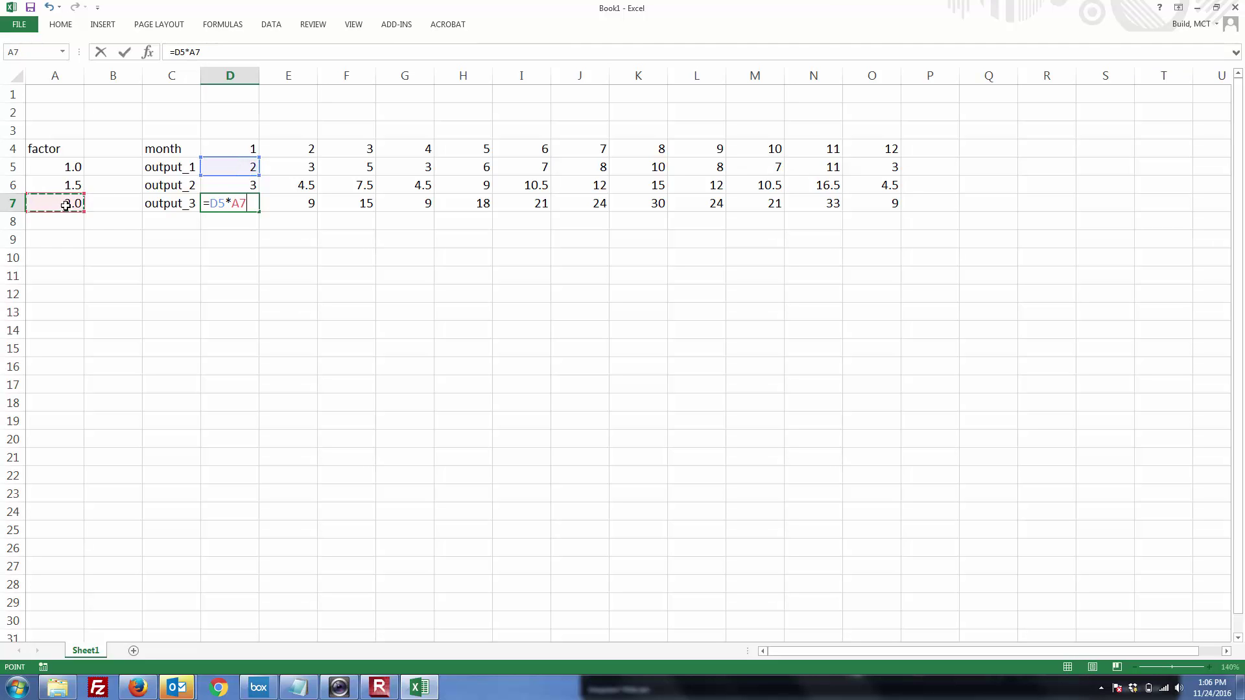
pyautogui.click(191, 54)
pyautogui.press('Return')
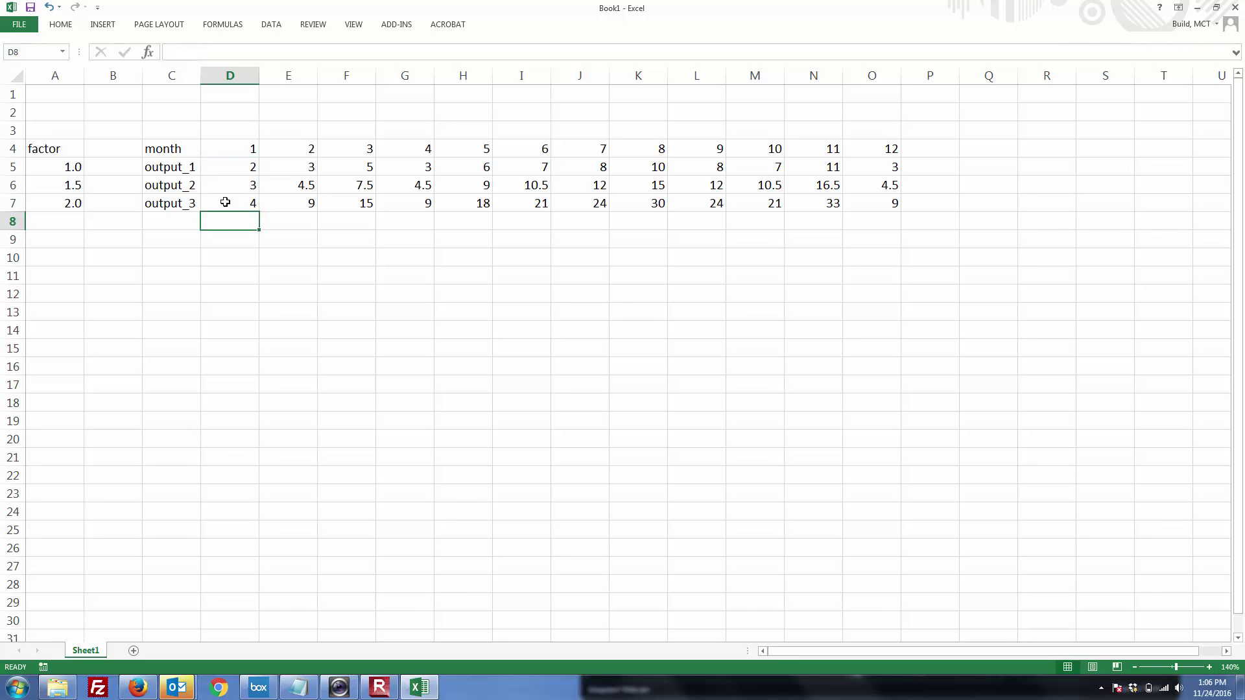
# Copy the D7 formula across to O7 and verify D7's references
pyautogui.click(249, 203)
pyautogui.moveTo(259, 211); pyautogui.dragTo(877, 211)
pyautogui.press('Tab')
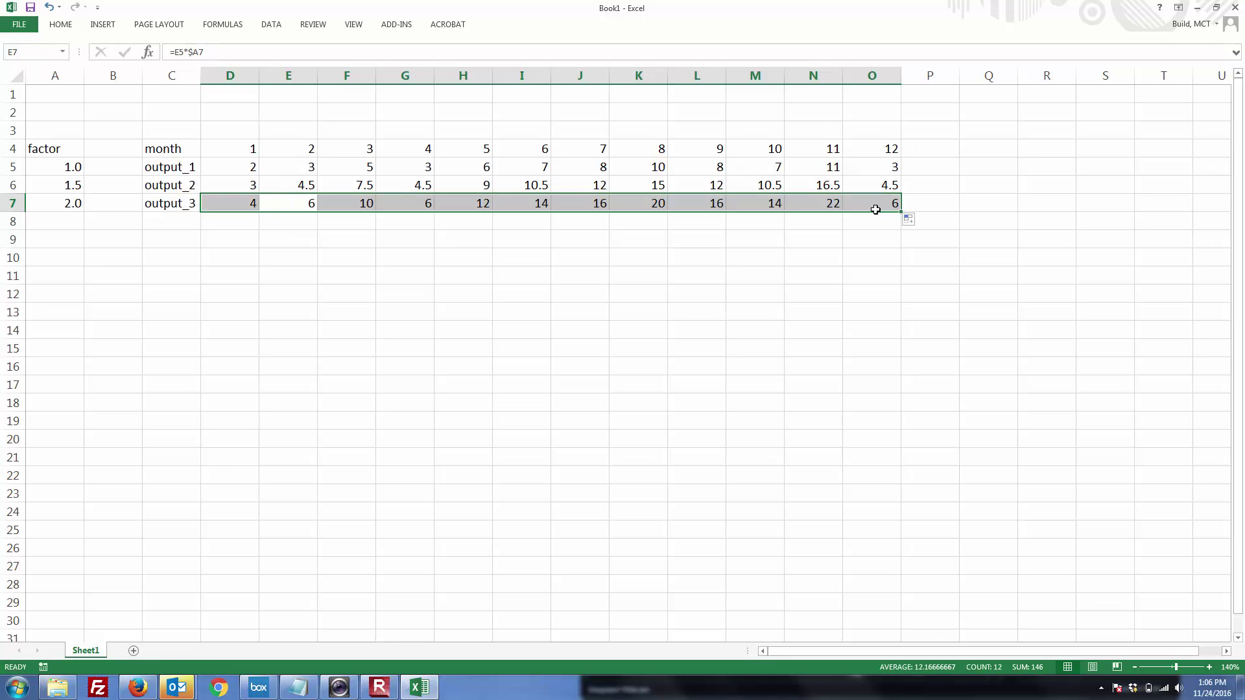
pyautogui.click(562, 295)
pyautogui.click(238, 203)
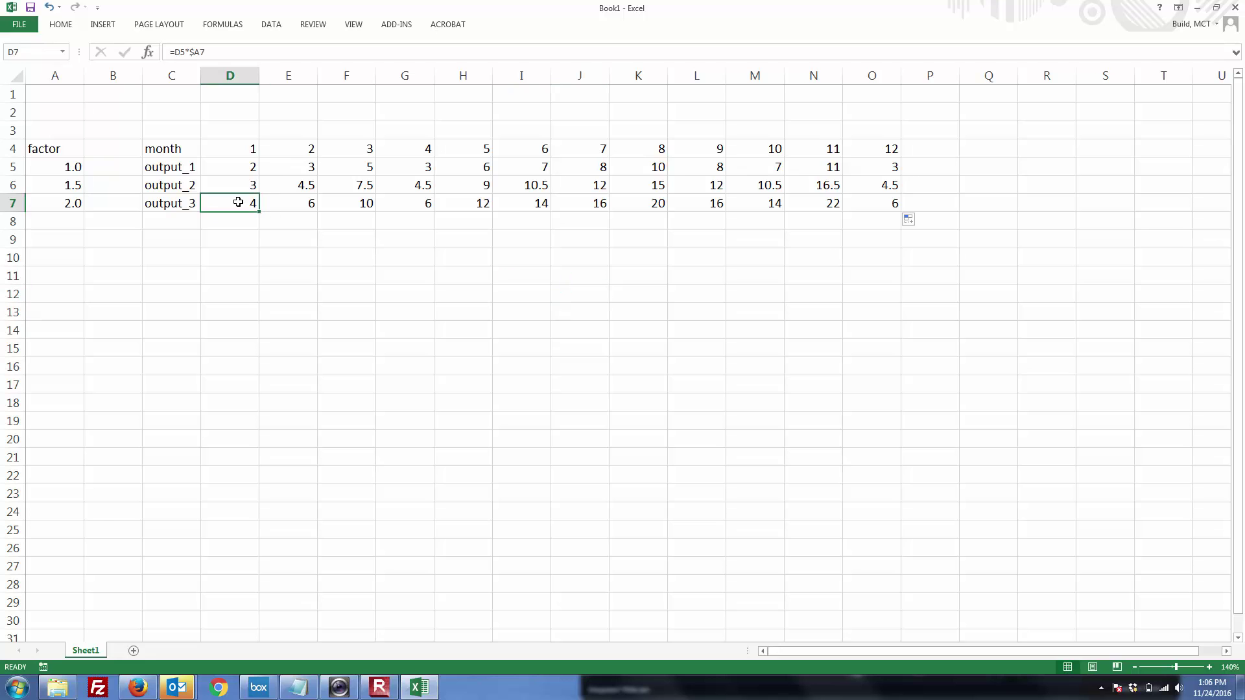
pyautogui.doubleClick(238, 203)
pyautogui.press('Return')
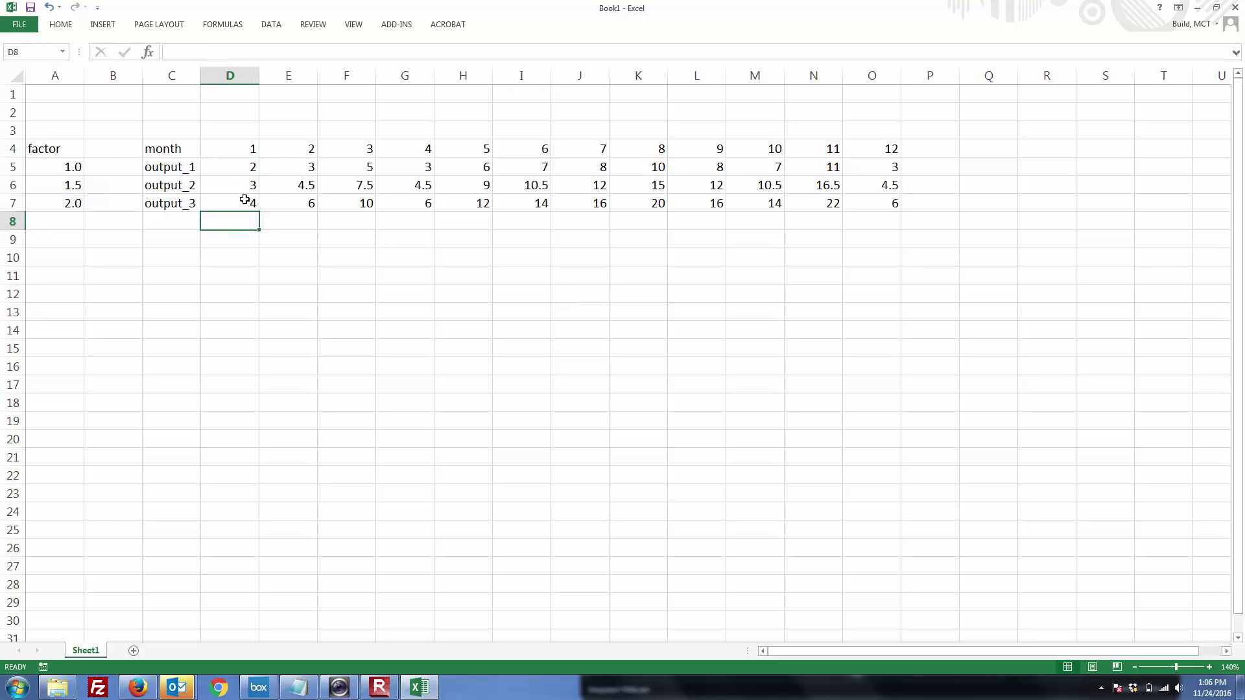
# After checking E7's formula, center-align the numbers in columns D through O
pyautogui.doubleClick(307, 203)
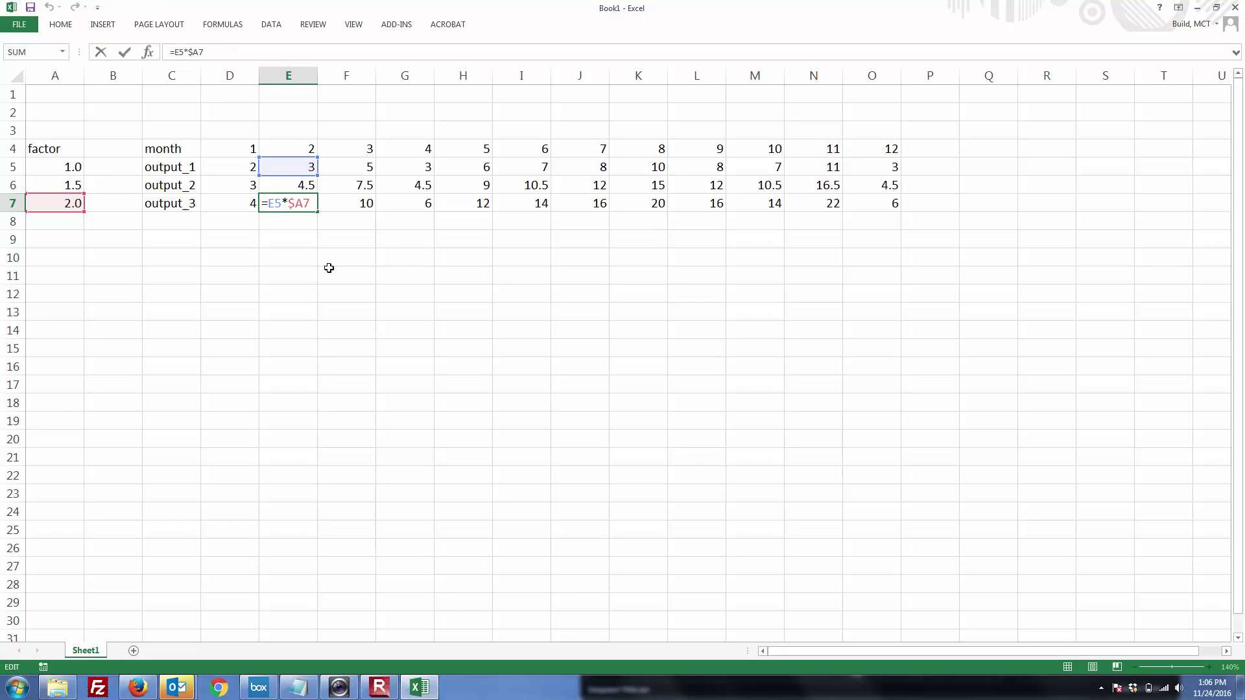
pyautogui.press('Return')
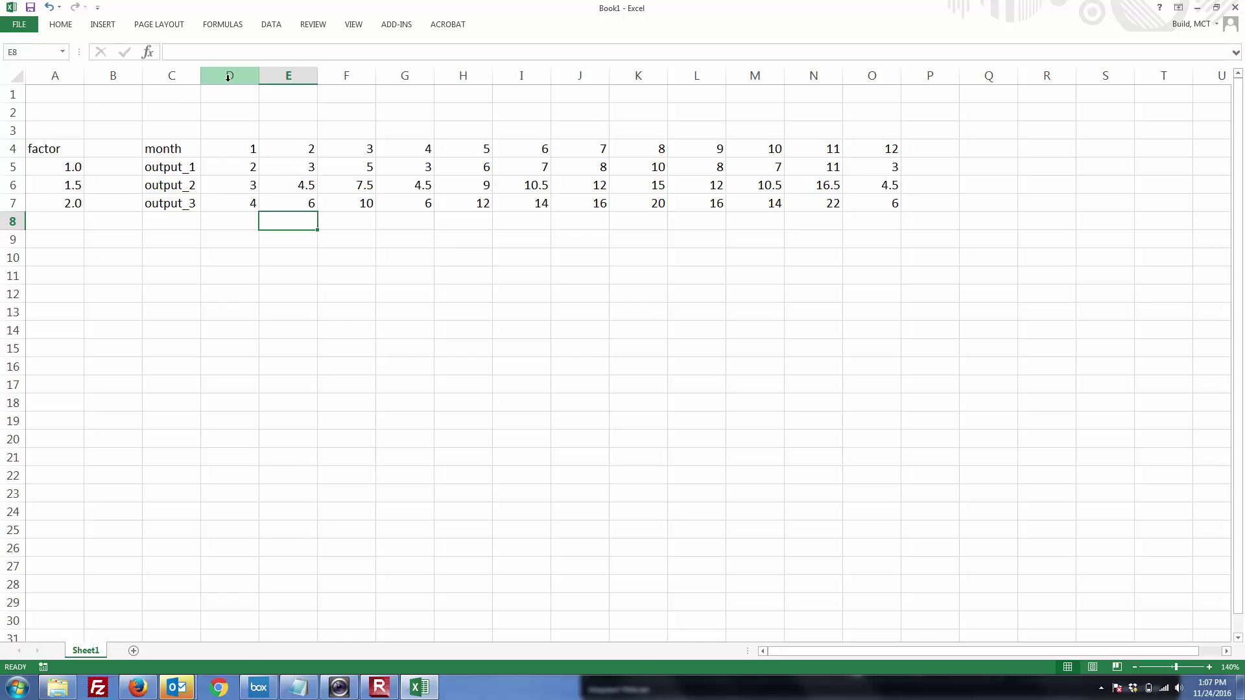
pyautogui.moveTo(228, 76); pyautogui.dragTo(863, 83)
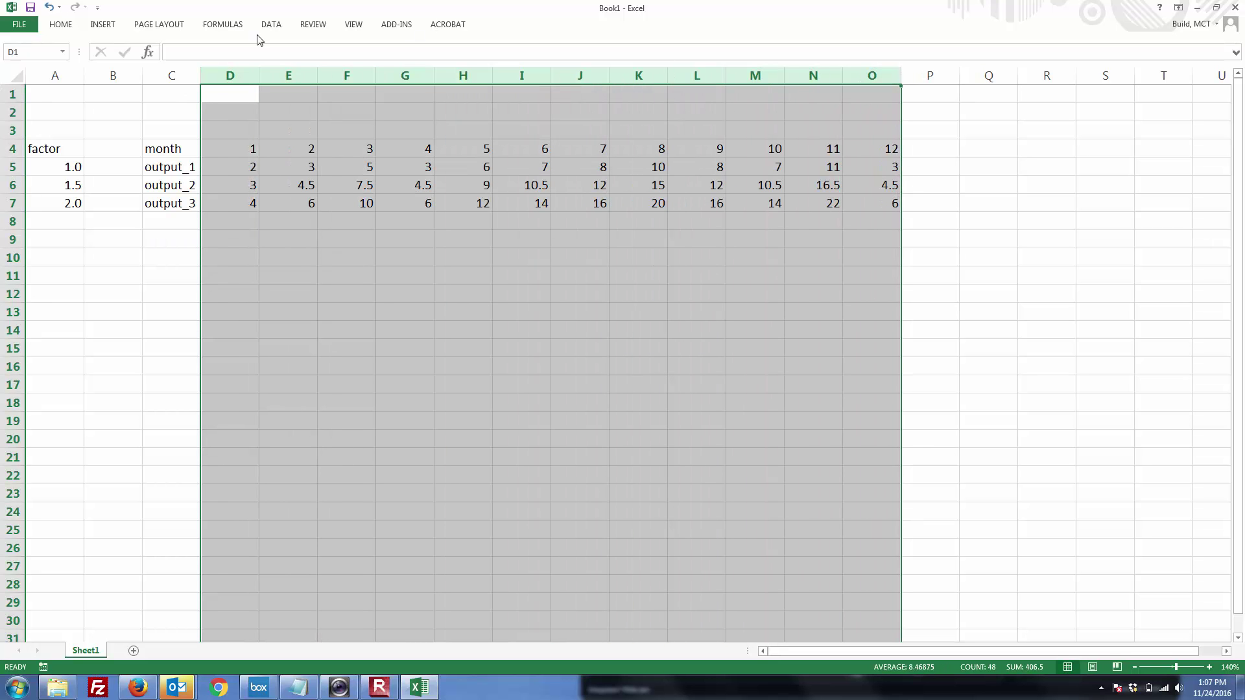
pyautogui.click(61, 24)
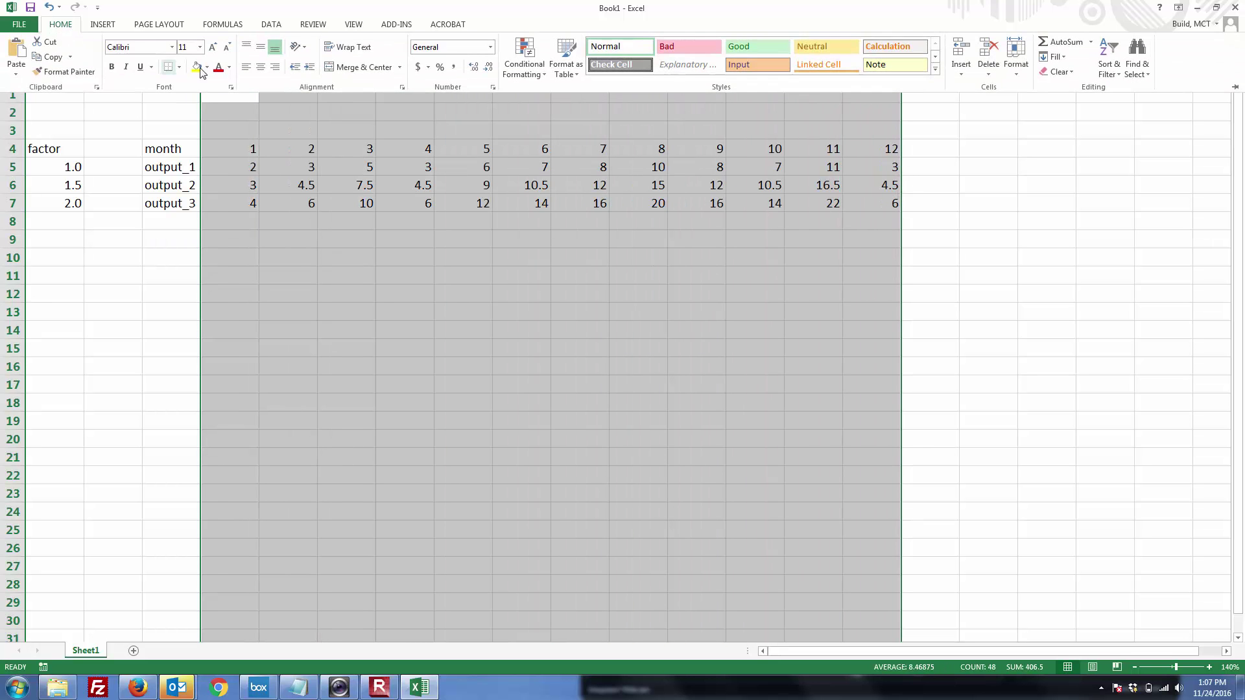
pyautogui.click(260, 66)
pyautogui.click(272, 269)
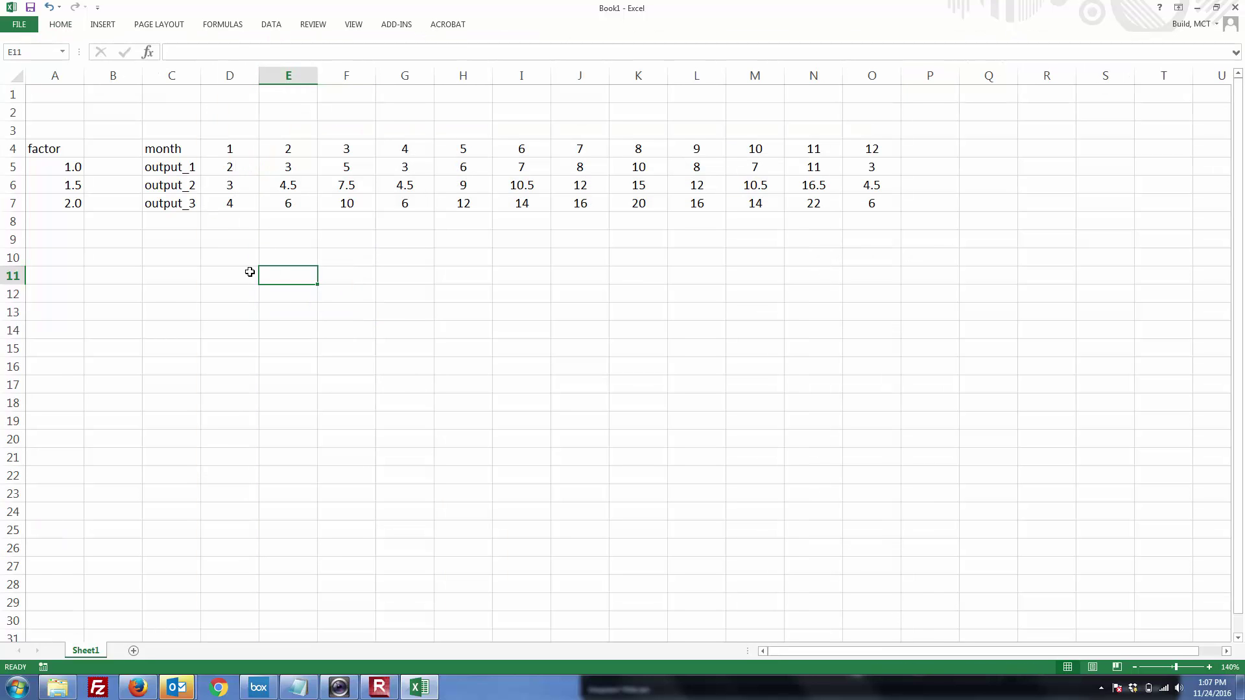
pyautogui.moveTo(180, 144); pyautogui.dragTo(852, 153)
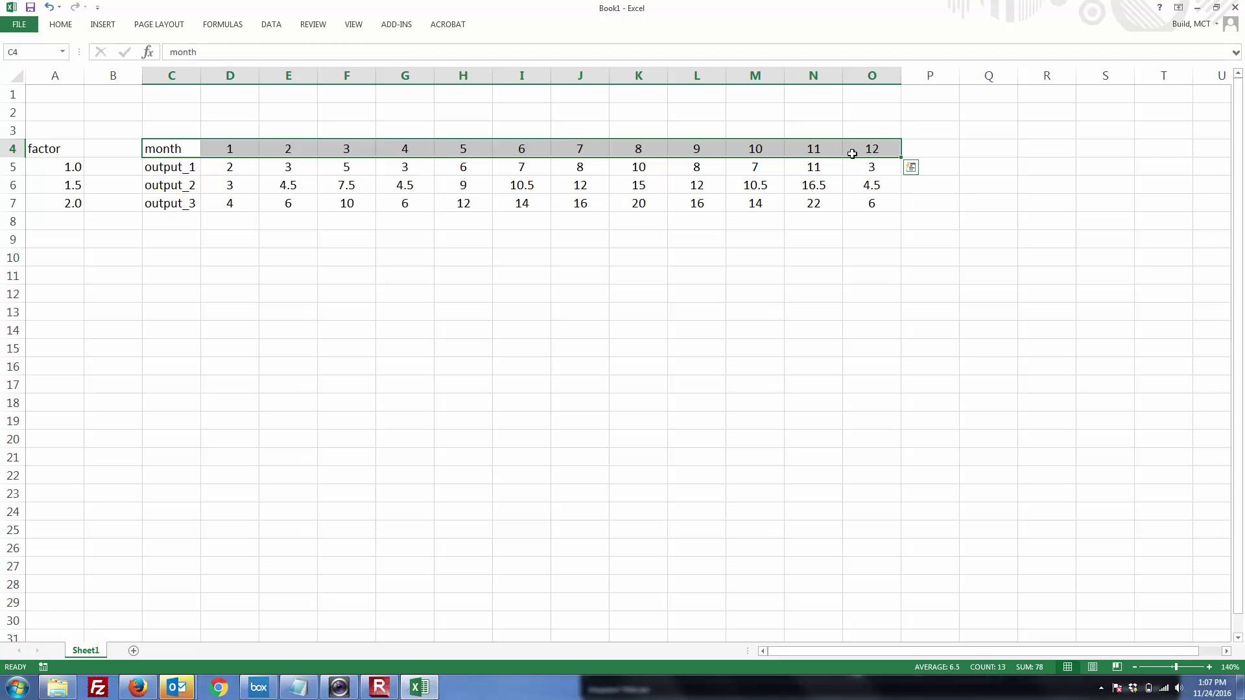
pyautogui.click(759, 289)
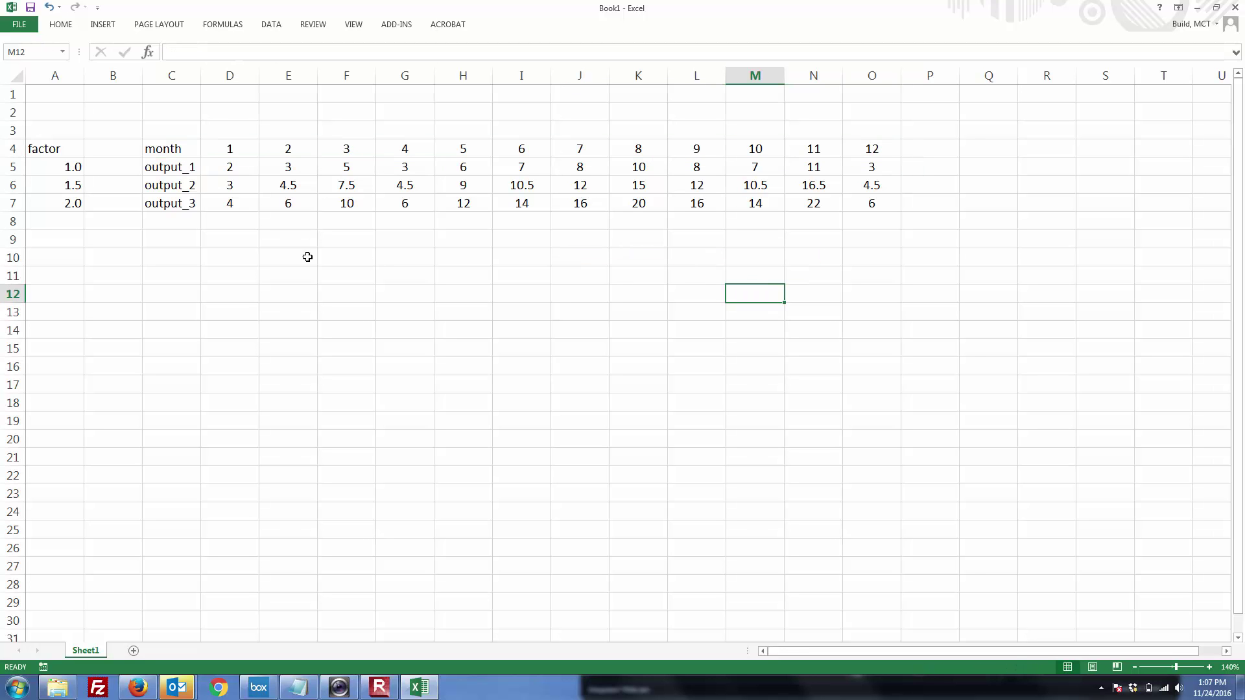
pyautogui.click(177, 168)
pyautogui.moveTo(177, 168)
pyautogui.mouseDown()
pyautogui.moveTo(542, 268)
pyautogui.moveTo(832, 192)
pyautogui.moveTo(856, 202)
pyautogui.mouseUp()
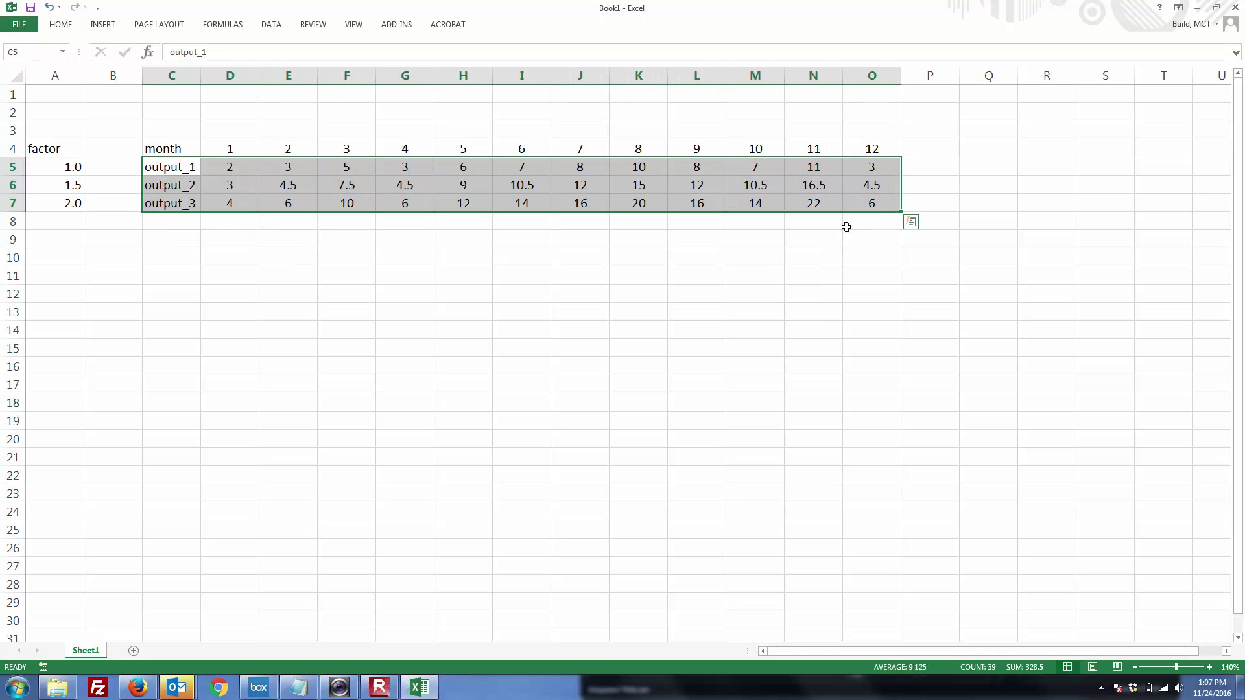
pyautogui.click(815, 258)
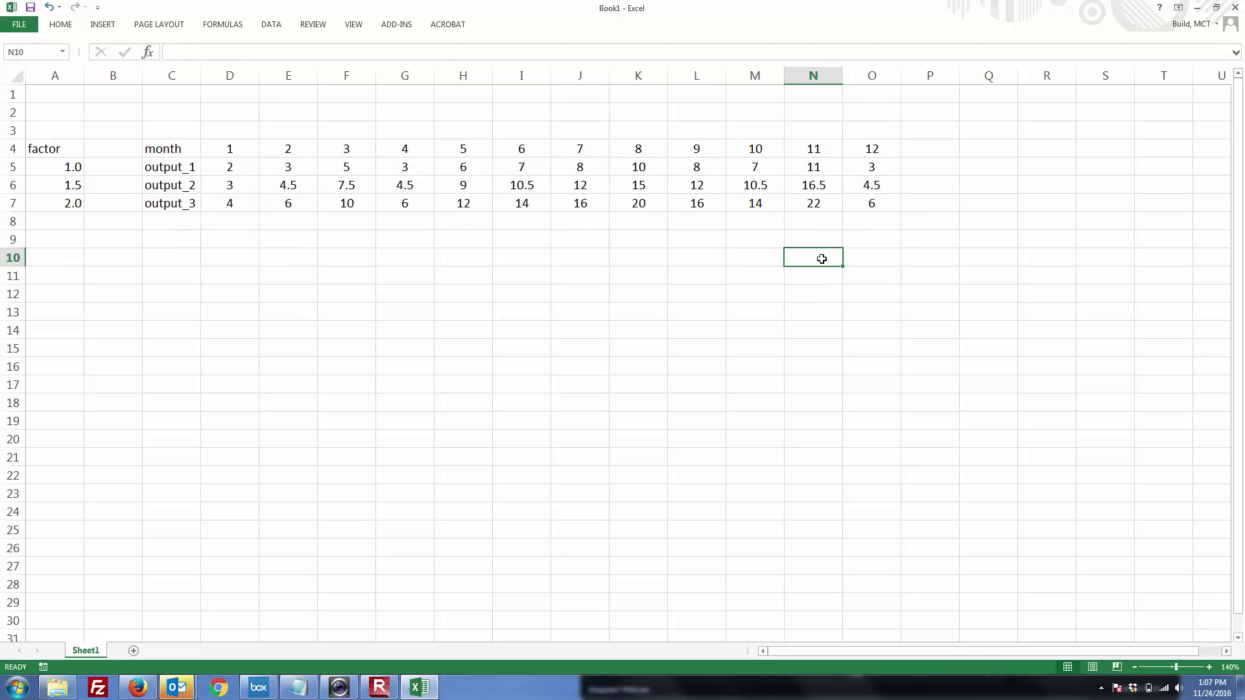
pyautogui.click(231, 170)
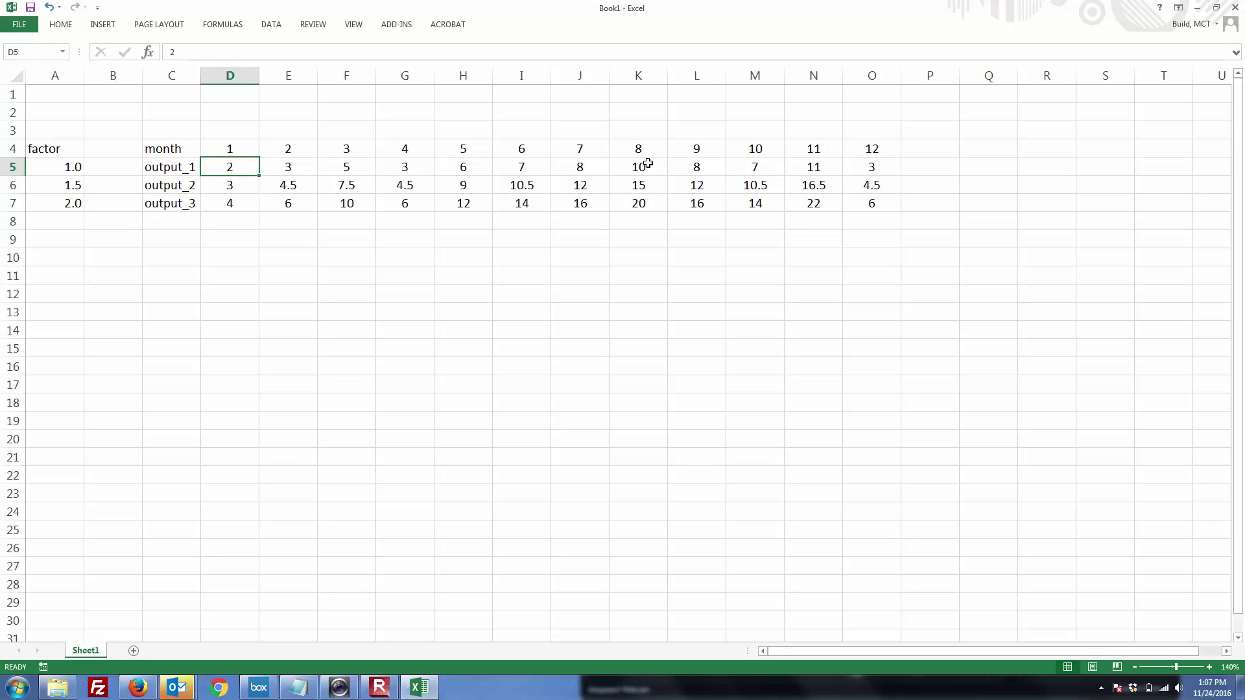
pyautogui.click(861, 167)
pyautogui.moveTo(861, 167); pyautogui.dragTo(251, 168)
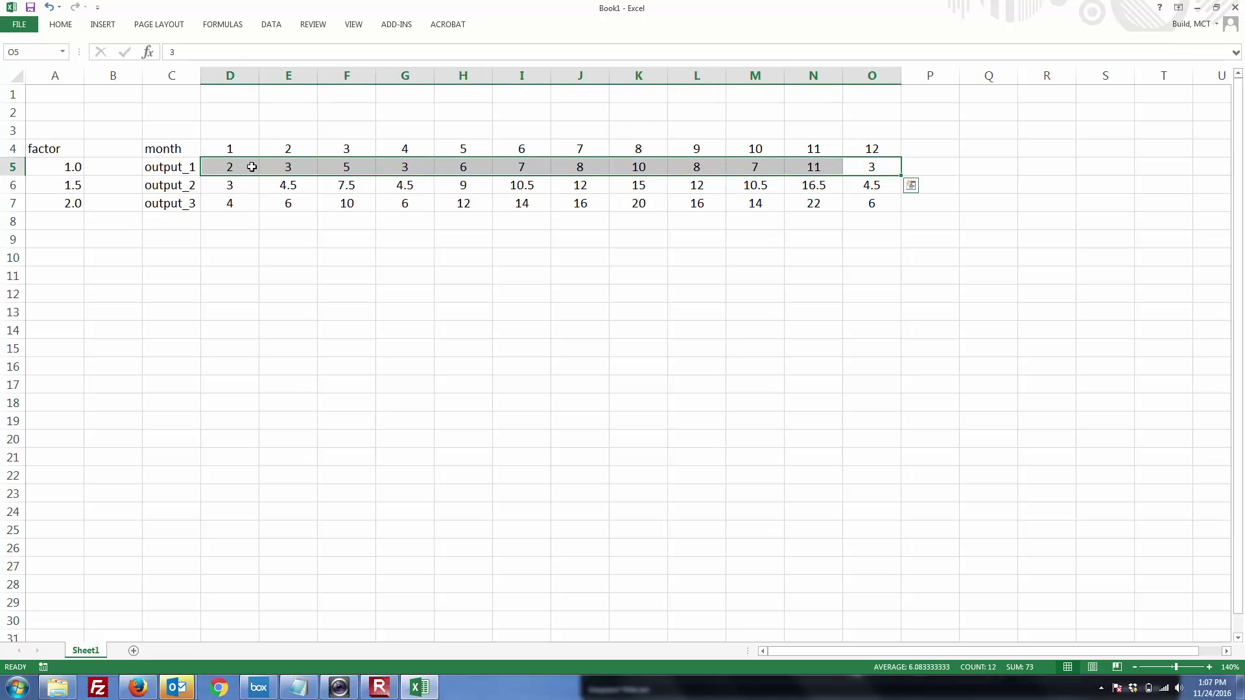
pyautogui.press('Tab')
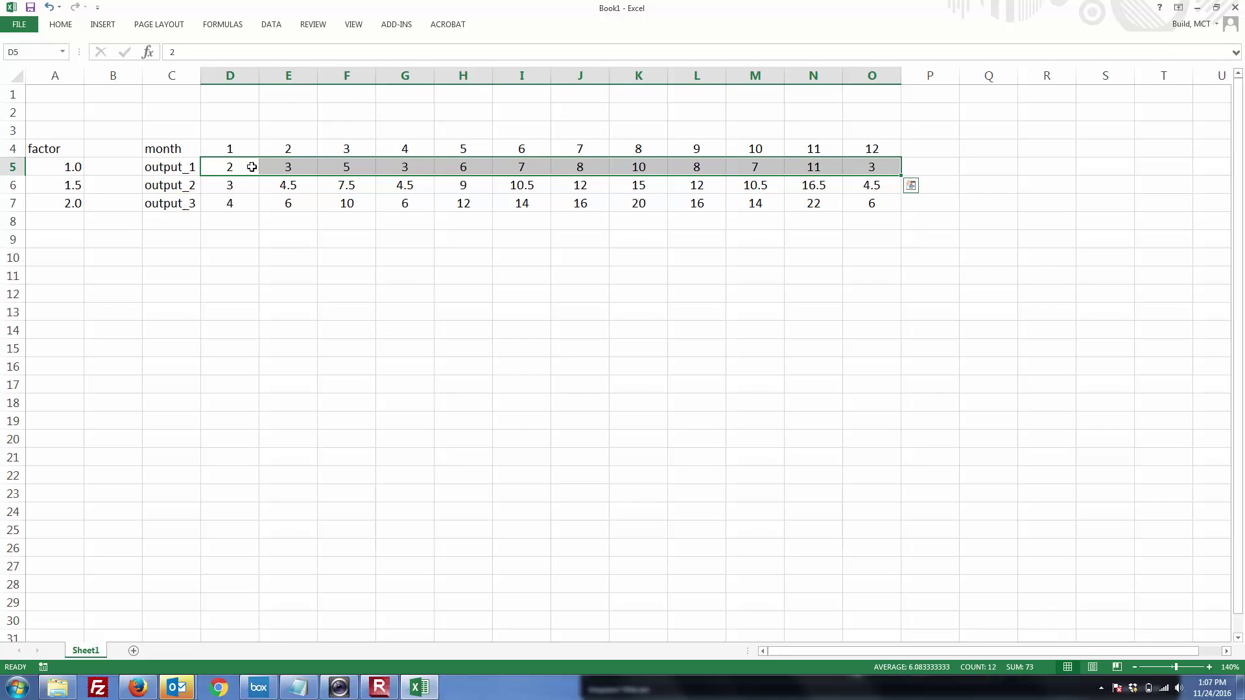
pyautogui.click(248, 199)
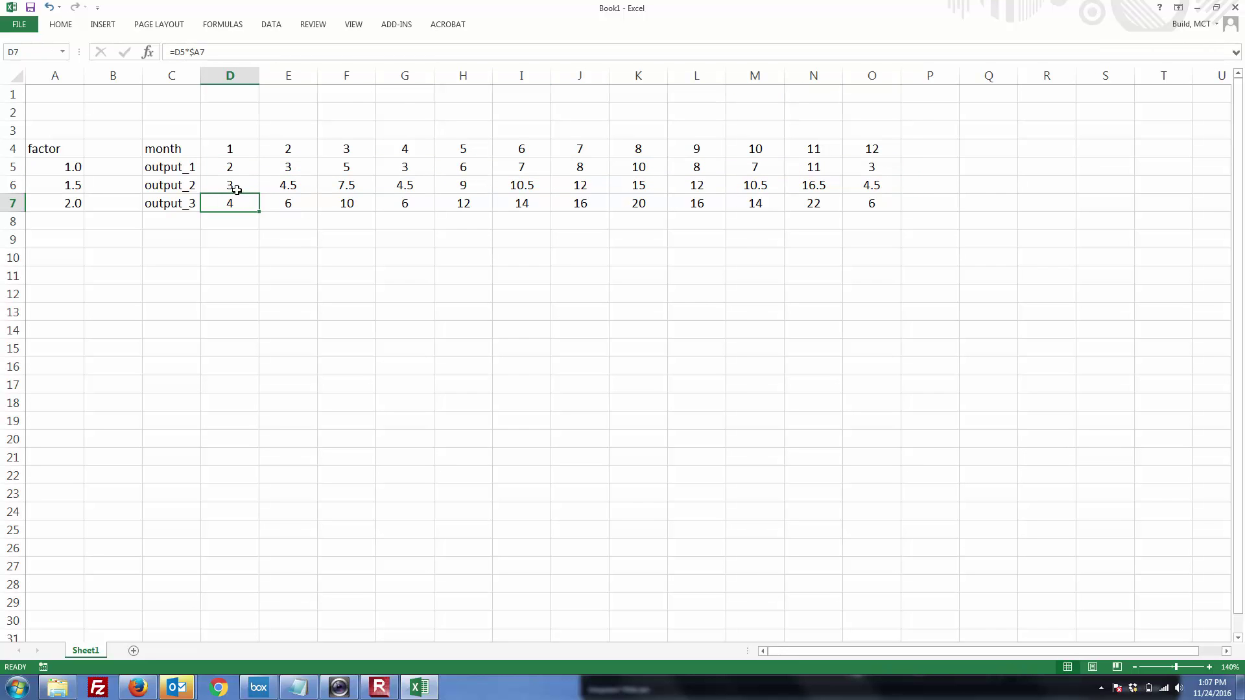
pyautogui.doubleClick(236, 189)
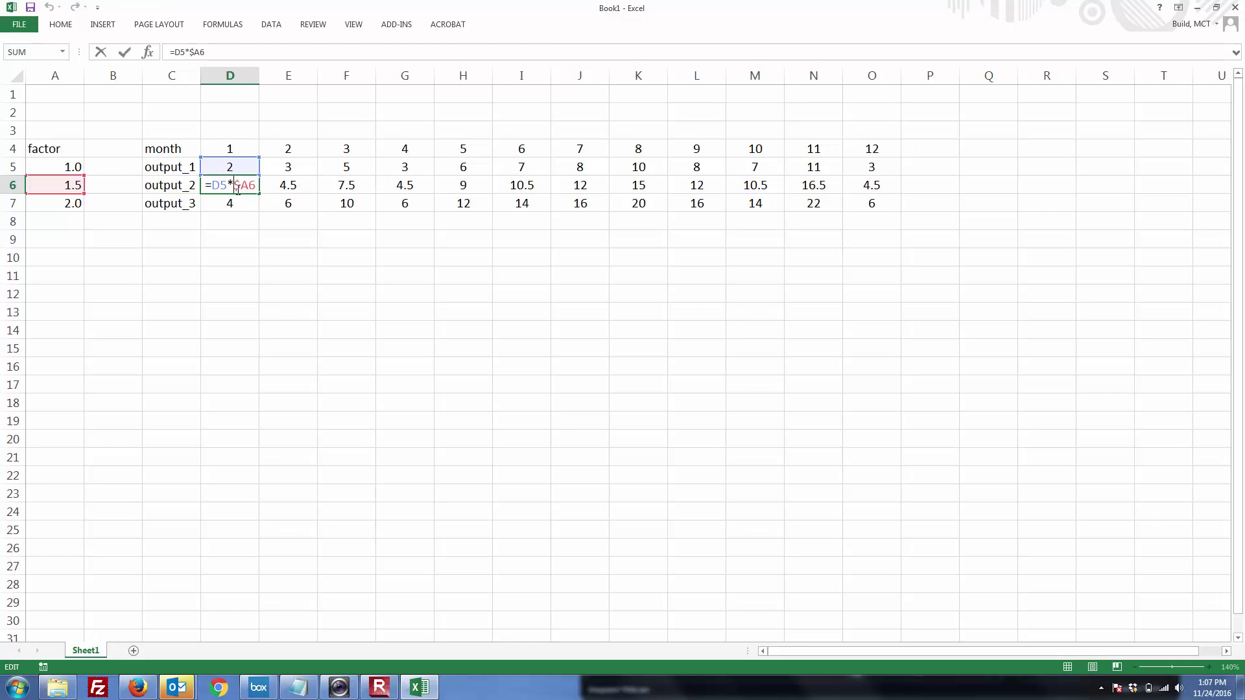
pyautogui.press('Return')
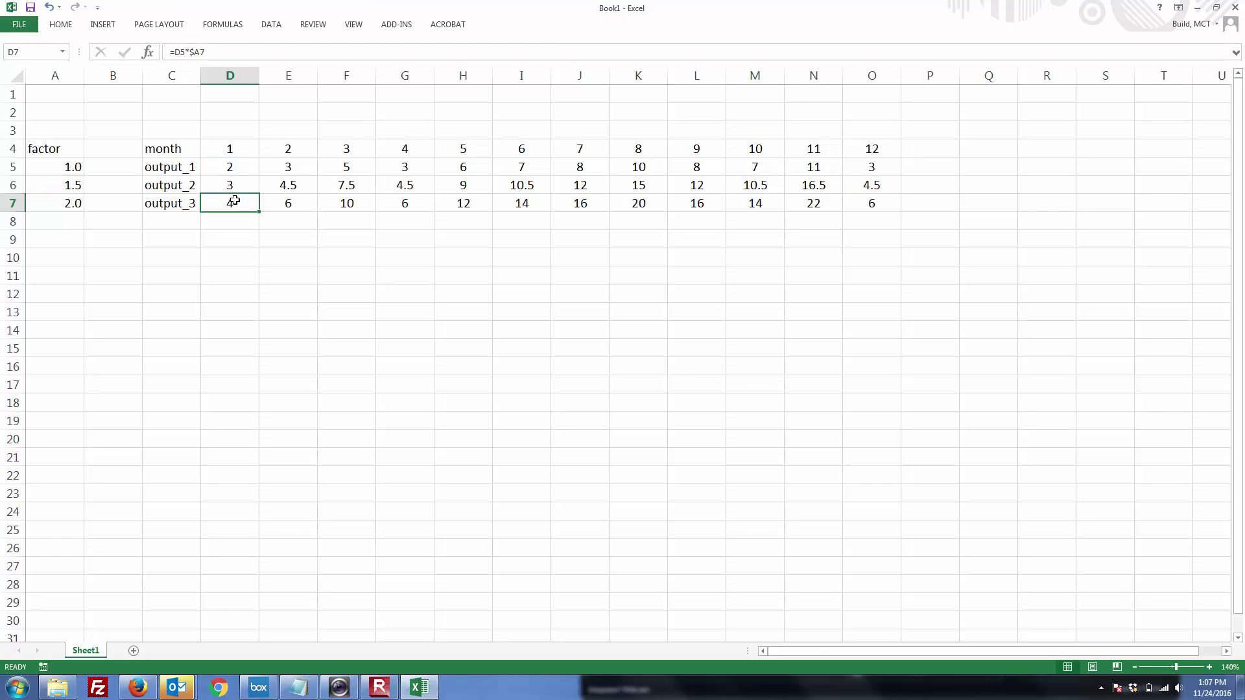
pyautogui.doubleClick(234, 205)
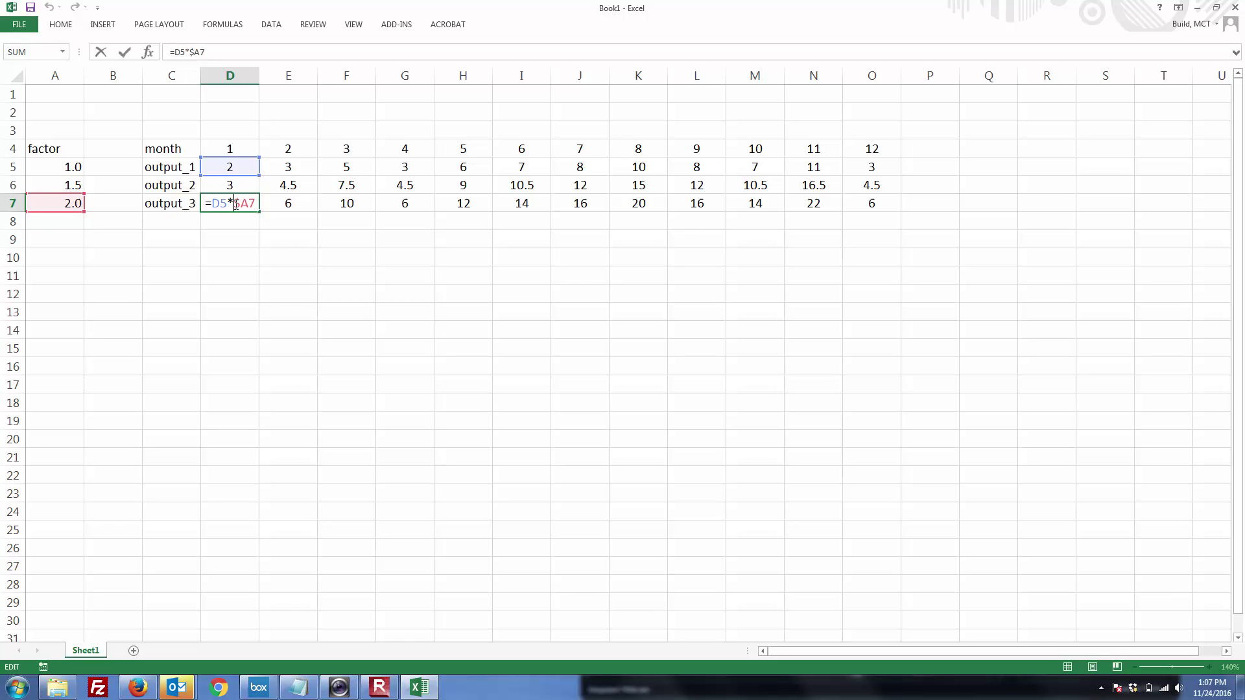
pyautogui.press('Return')
pyautogui.click(190, 289)
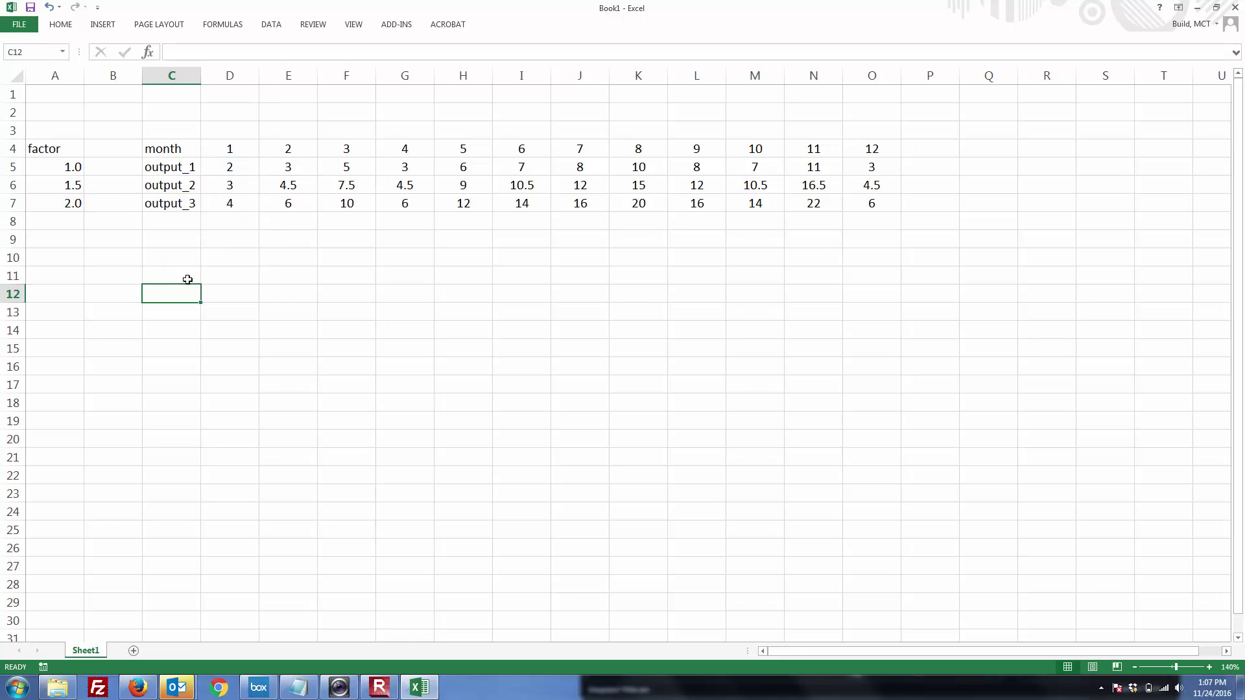
# Insert a Scatter with Straight Lines and Markers chart of C4:O7 and move it below the table
pyautogui.moveTo(174, 148); pyautogui.dragTo(856, 205)
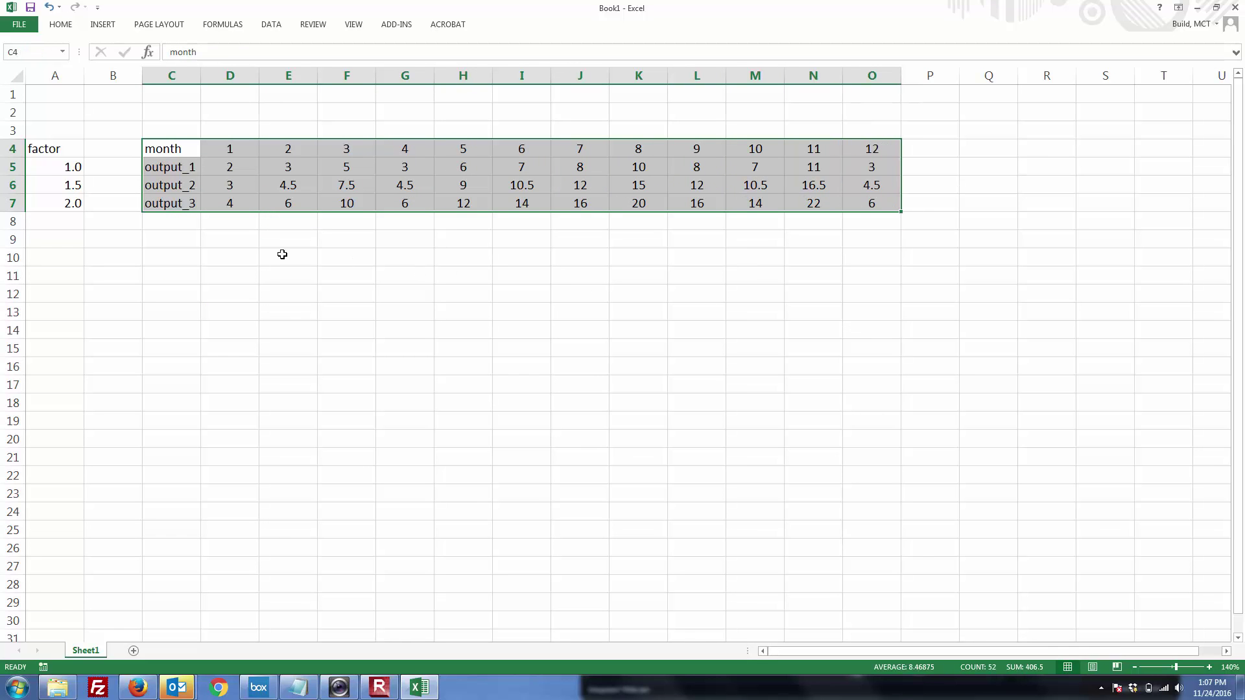
pyautogui.click(61, 25)
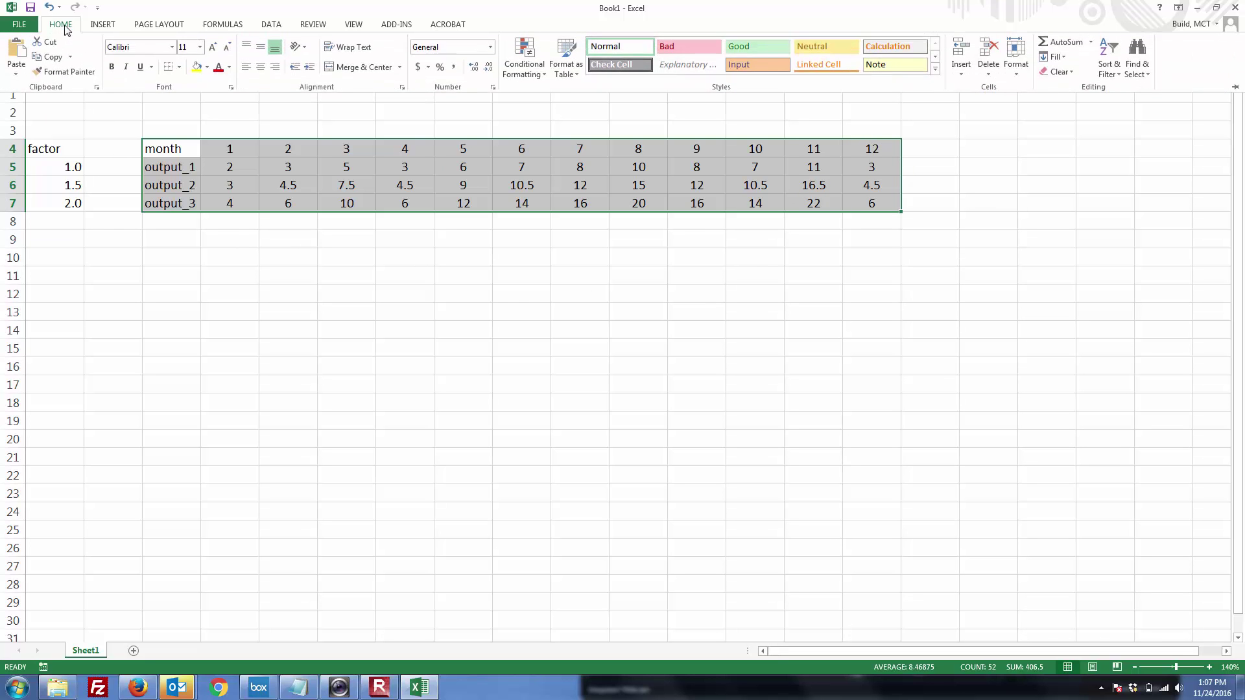
pyautogui.click(111, 24)
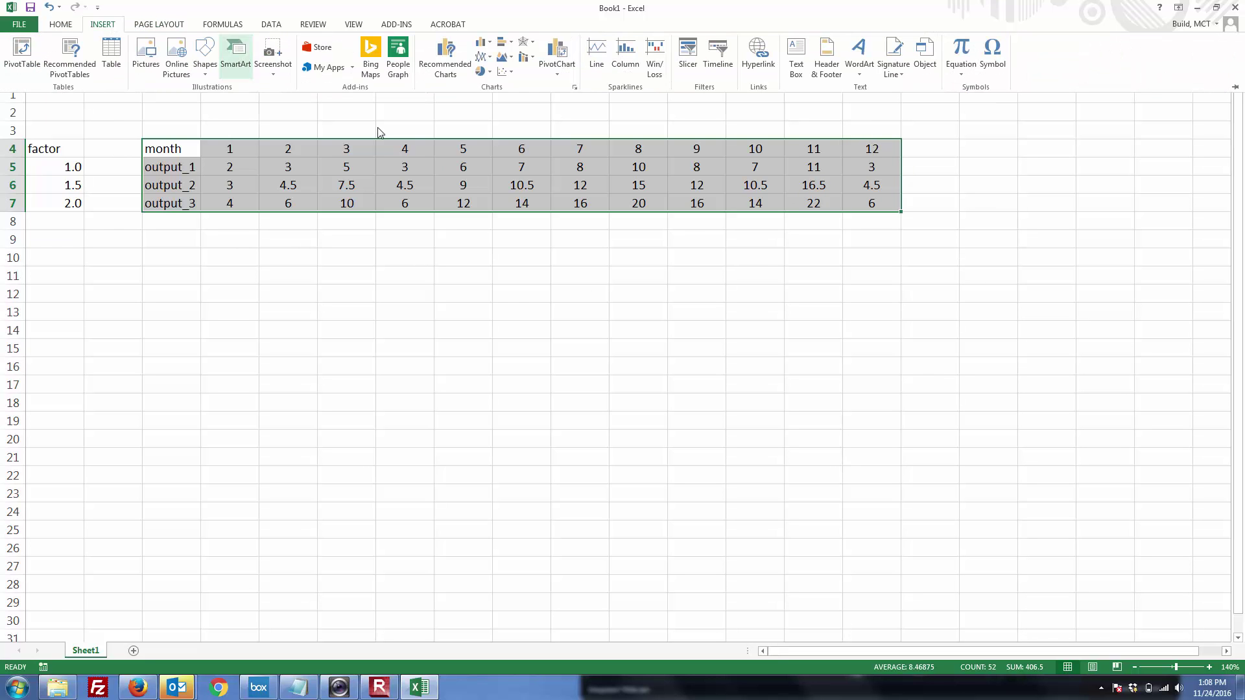
pyautogui.click(511, 72)
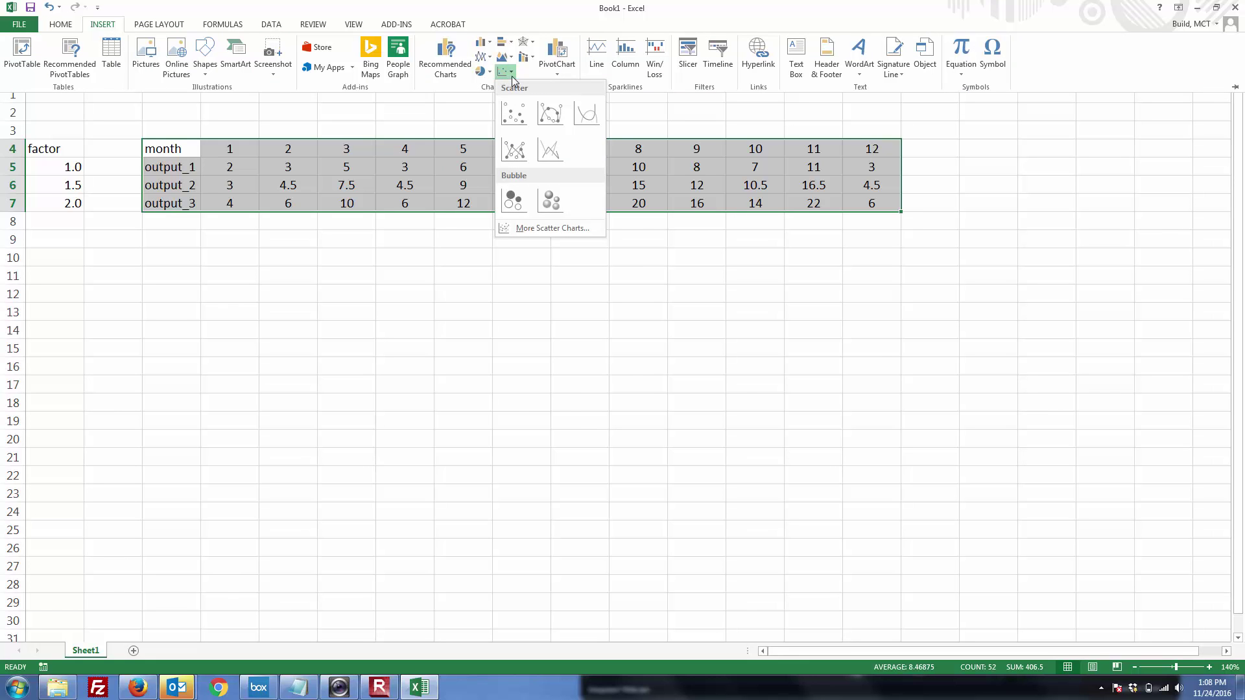
pyautogui.click(518, 156)
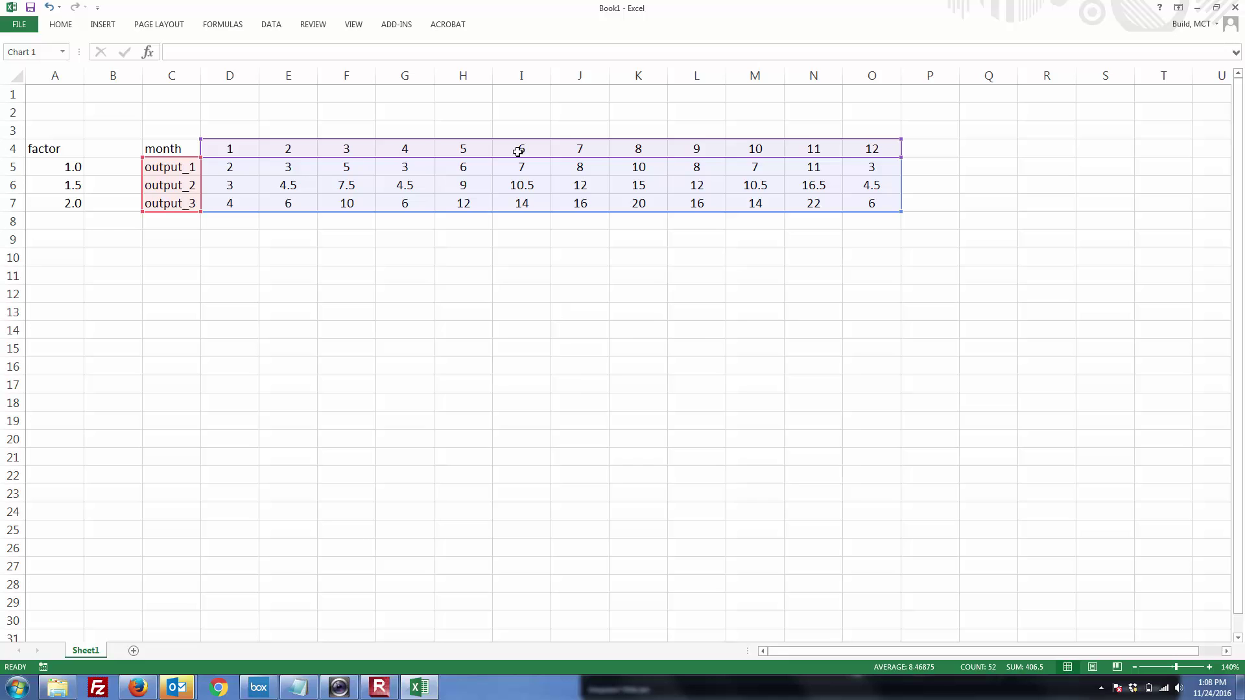
pyautogui.moveTo(550, 251); pyautogui.dragTo(406, 271)
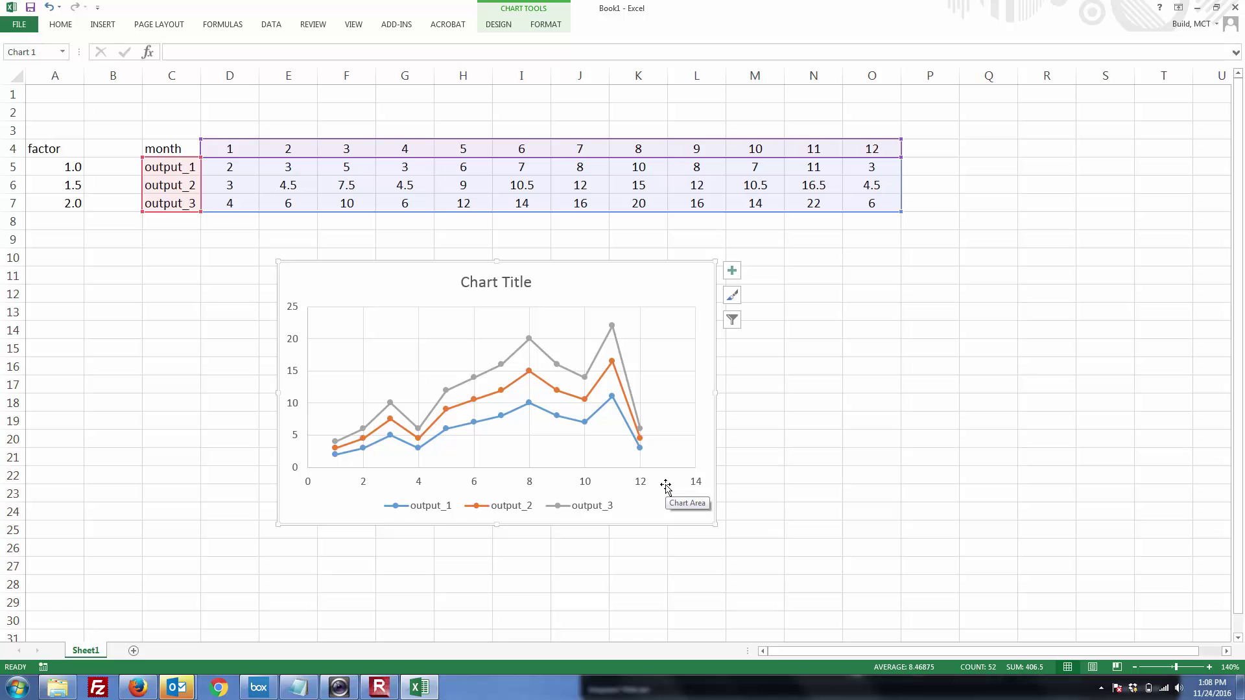
pyautogui.click(770, 497)
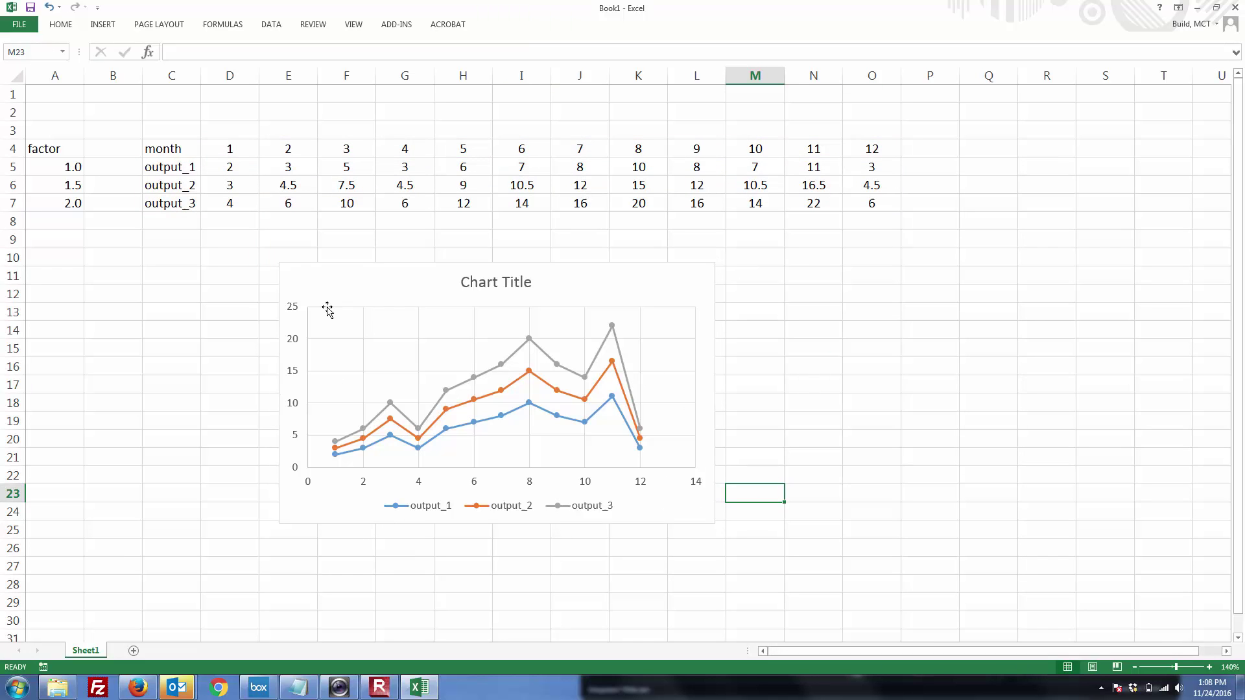
pyautogui.click(297, 348)
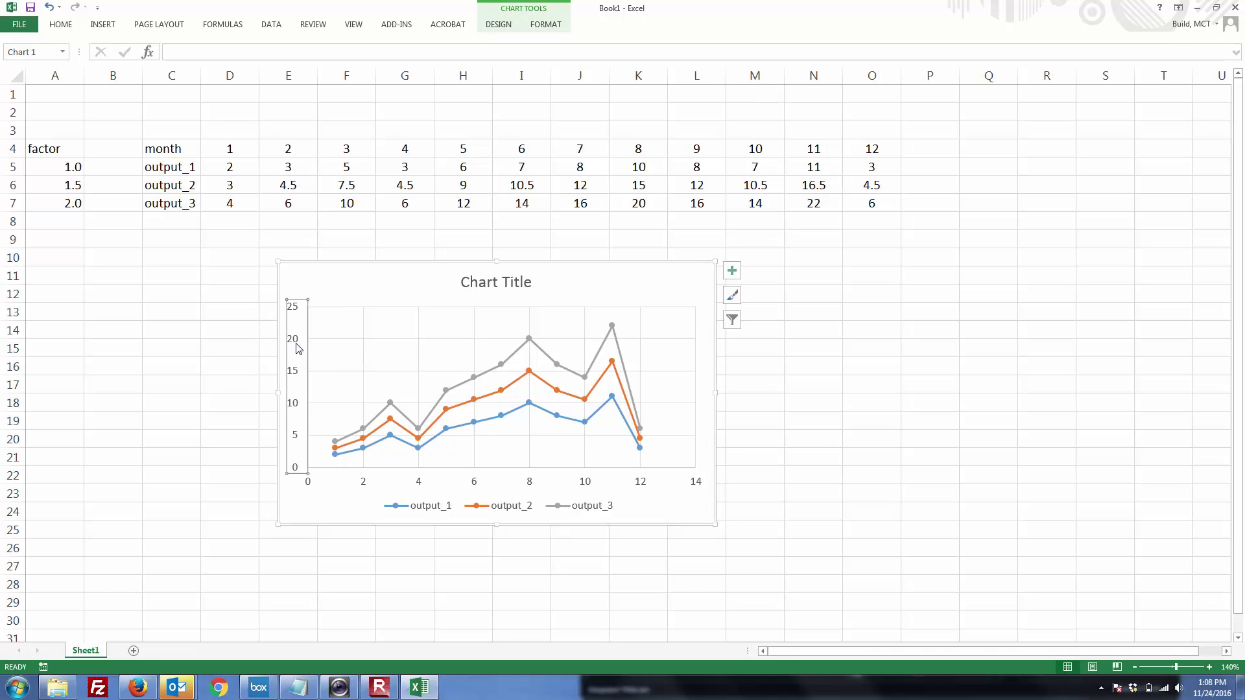
# Add the vertical axis title 'output' to the chart
pyautogui.click(737, 276)
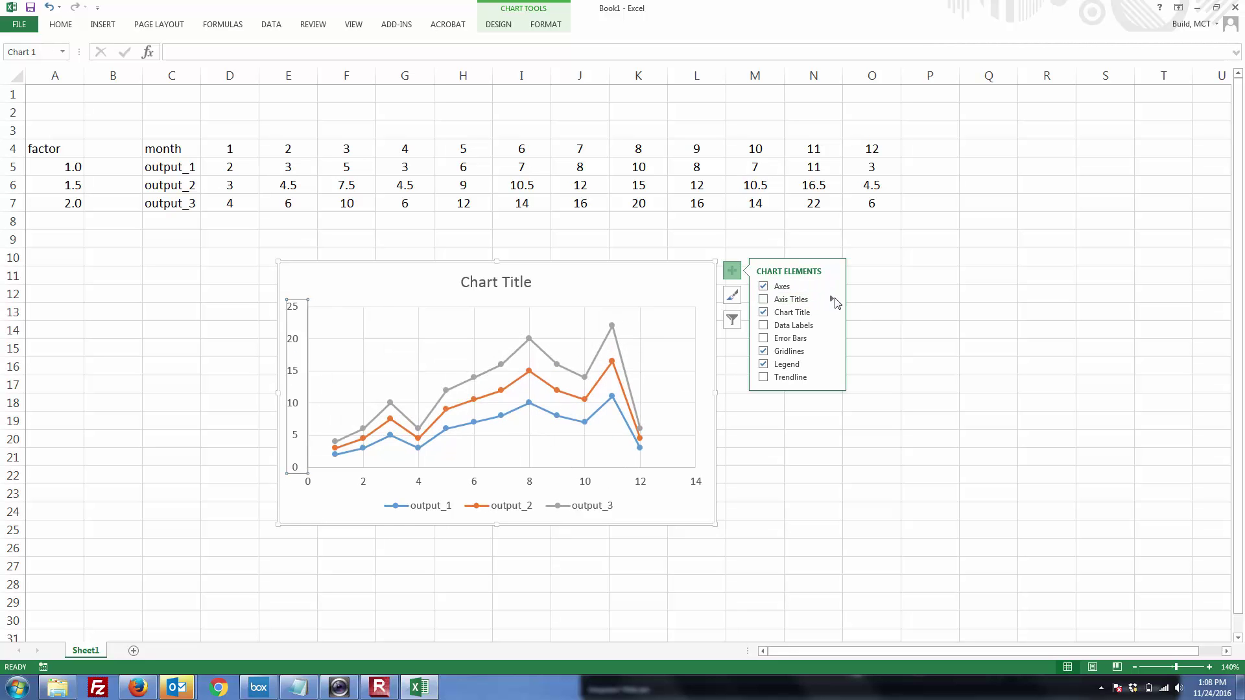
pyautogui.moveTo(836, 303)
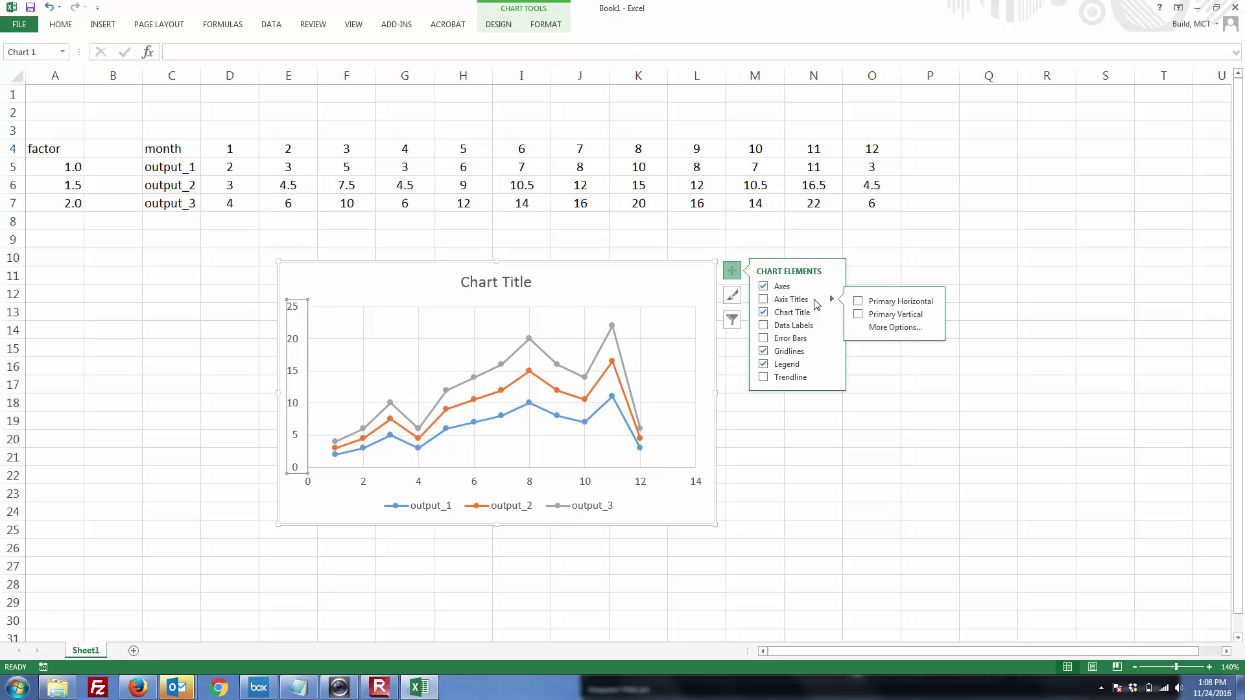
pyautogui.click(874, 316)
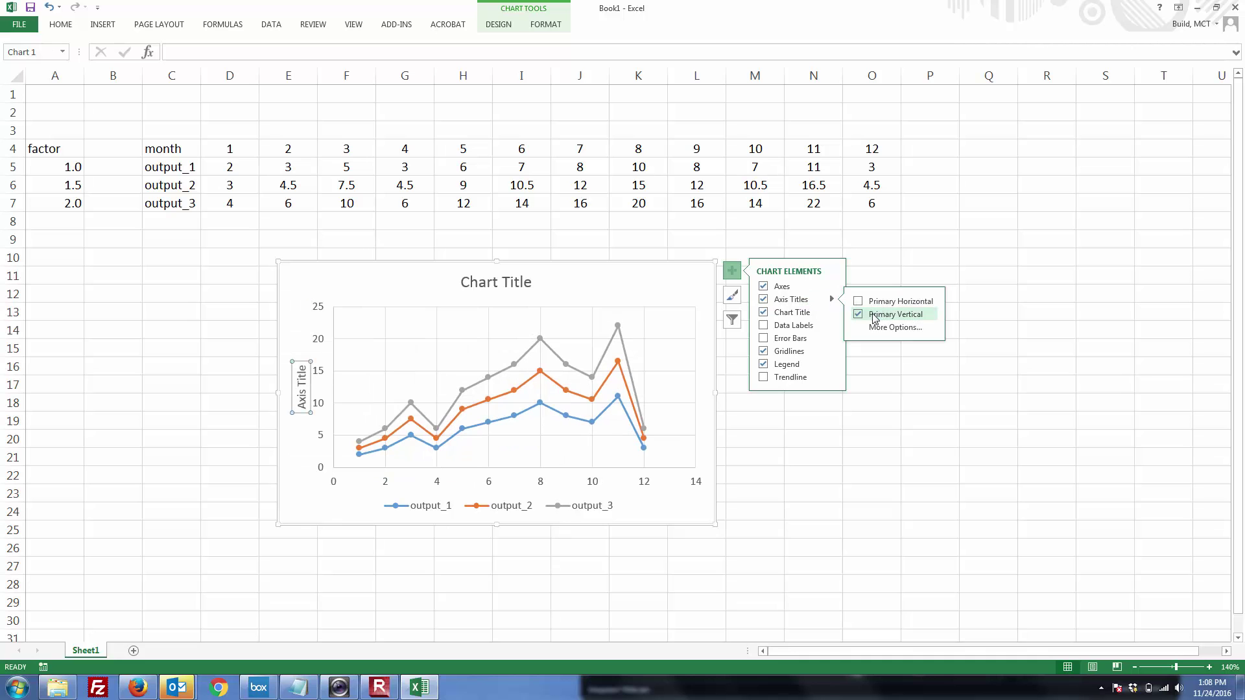
pyautogui.doubleClick(299, 393)
pyautogui.write('ou')
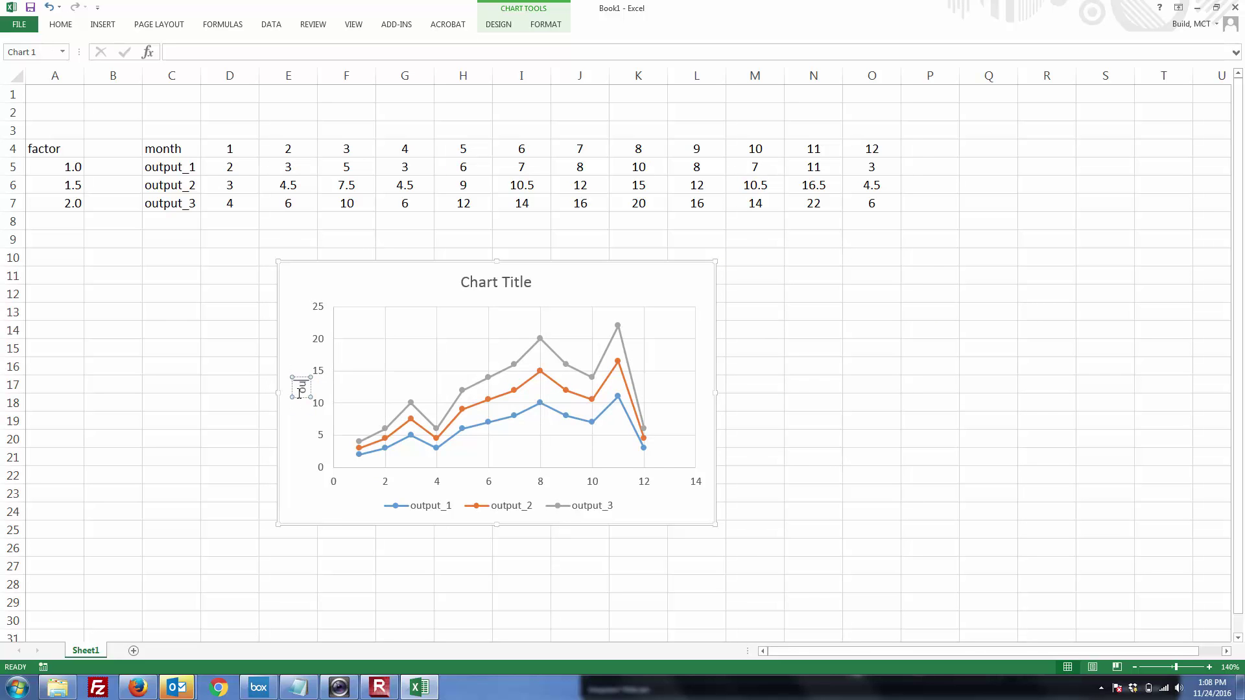
pyautogui.write('tput')
pyautogui.click(602, 399)
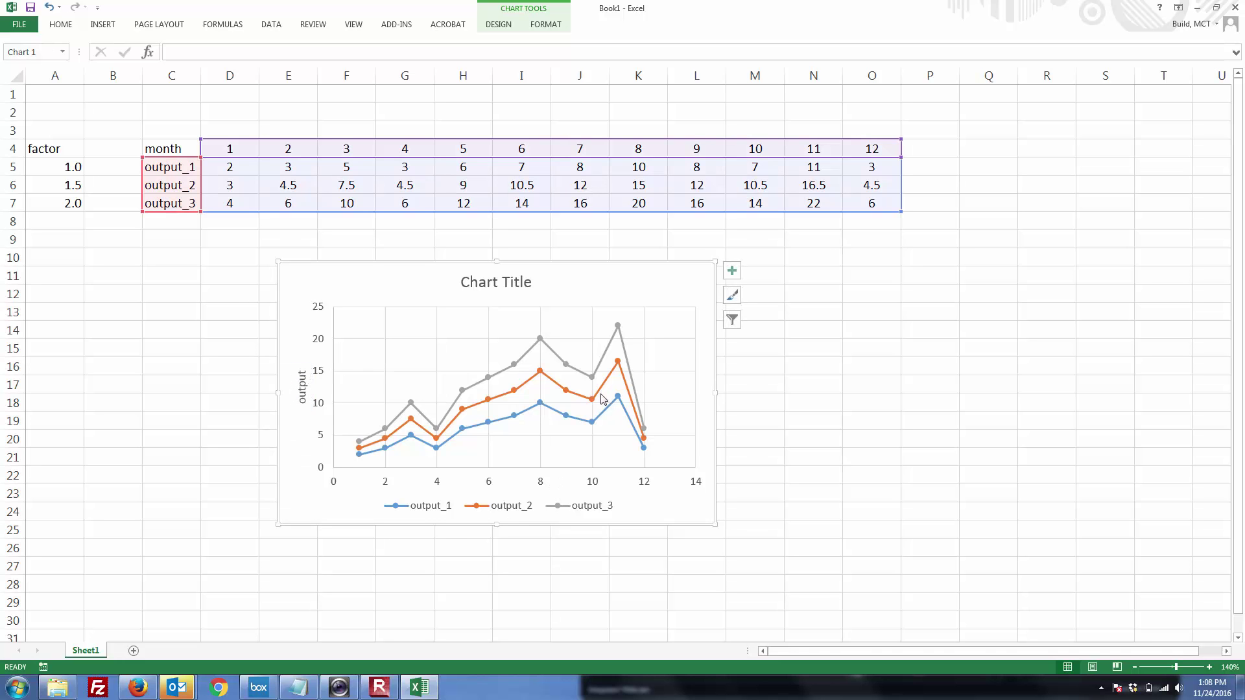
# Add a primary horizontal axis title reading 'month'
pyautogui.click(731, 270)
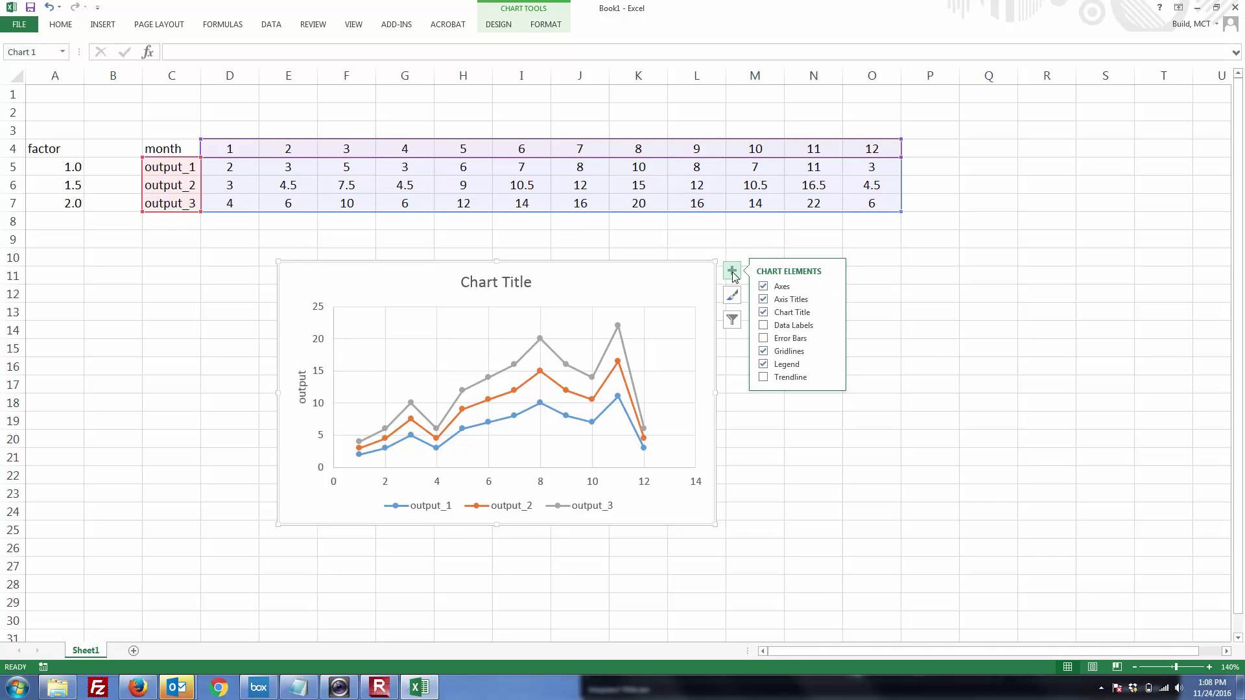
pyautogui.click(833, 299)
pyautogui.click(858, 301)
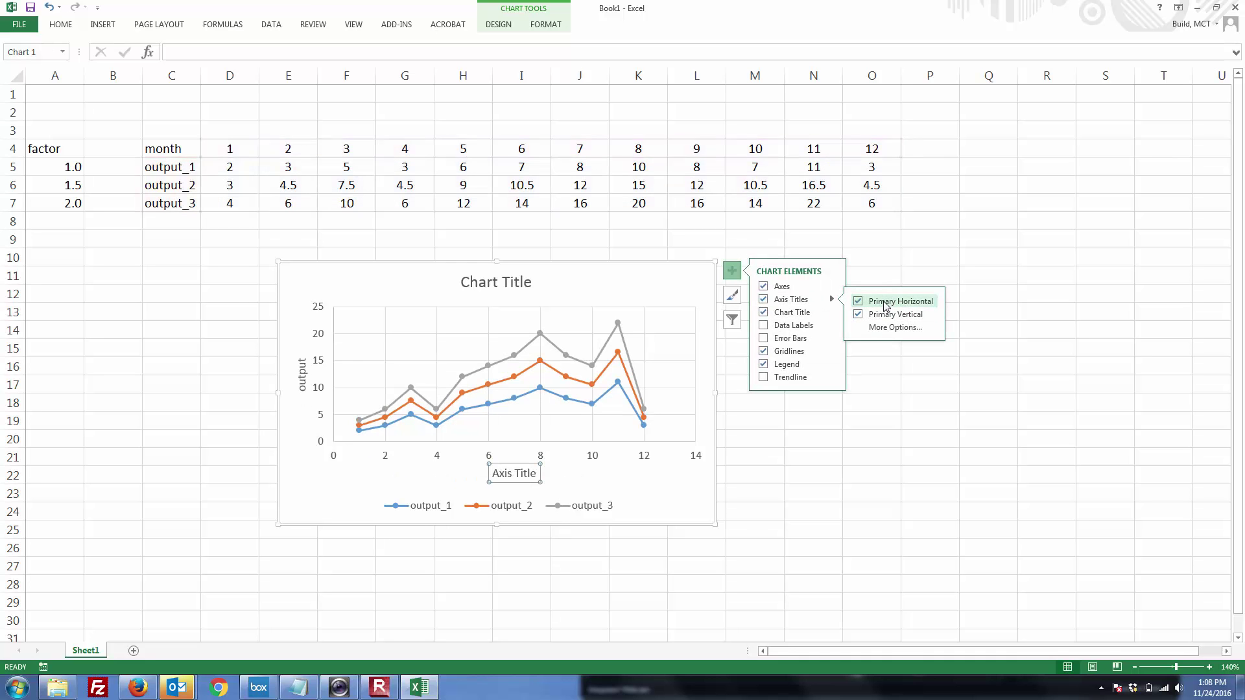
pyautogui.doubleClick(516, 474)
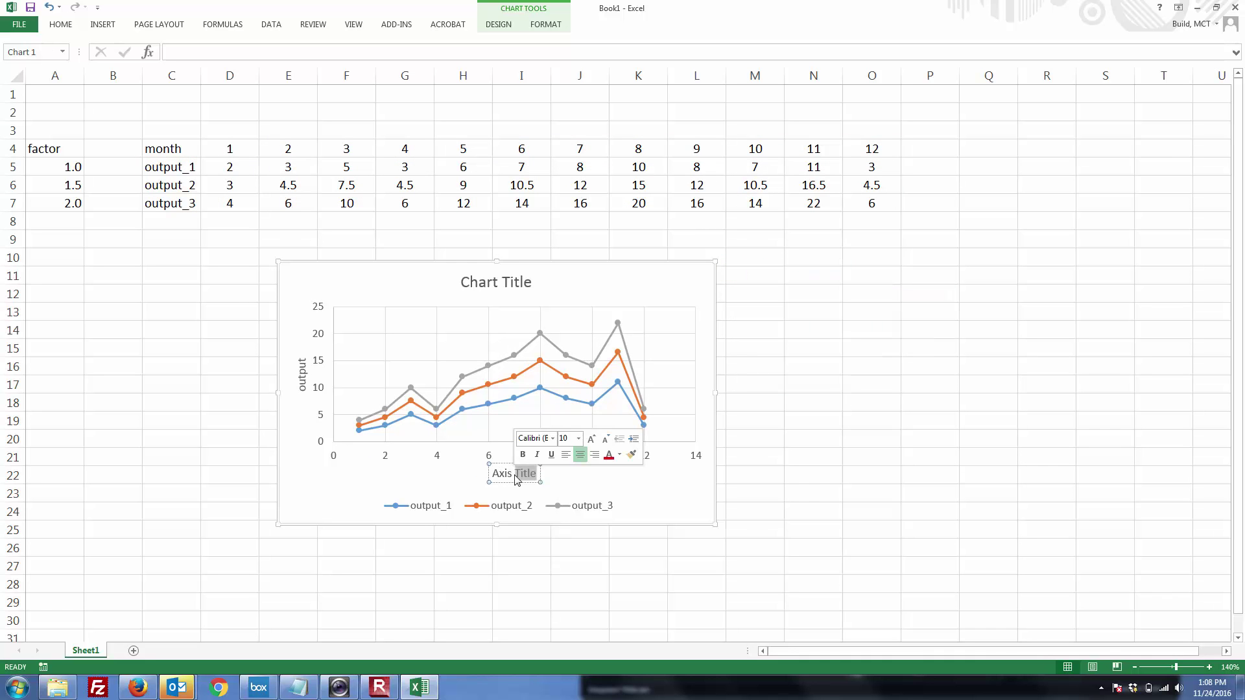
pyautogui.press('BackSpace')
pyautogui.press('BackSpace')
pyautogui.press('BackSpace')
pyautogui.press('BackSpace')
pyautogui.press('BackSpace')
pyautogui.press('BackSpace')
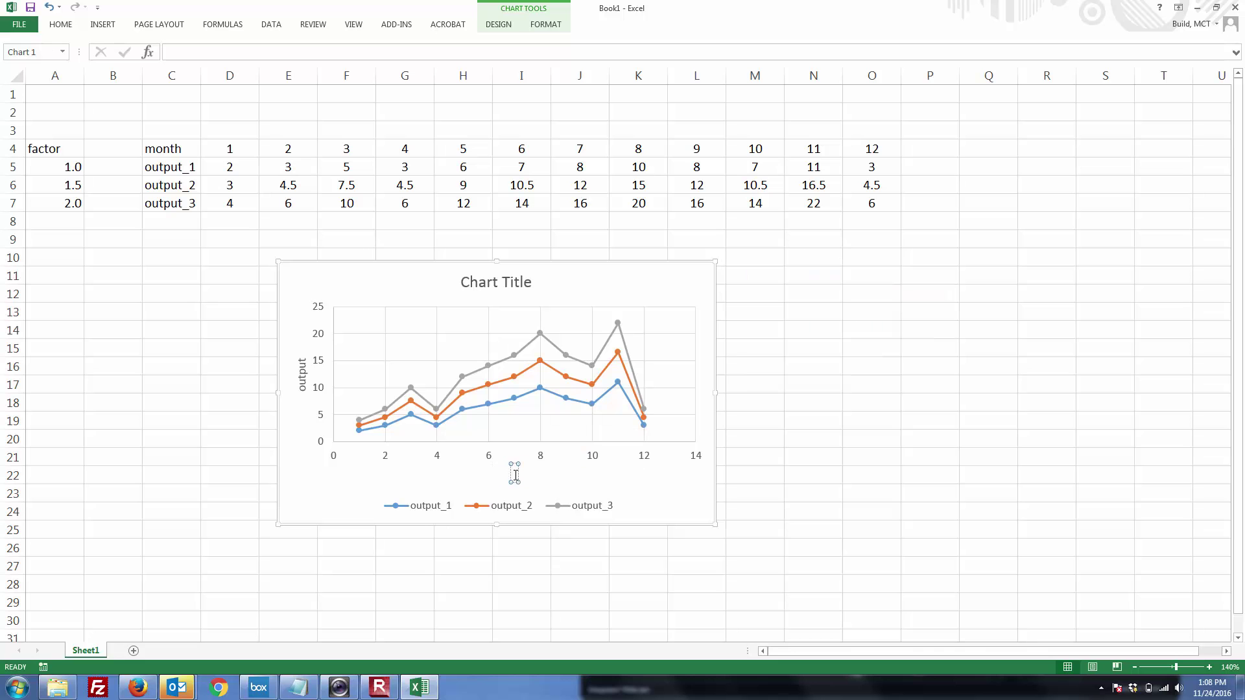
pyautogui.write('month')
pyautogui.click(860, 501)
pyautogui.click(614, 508)
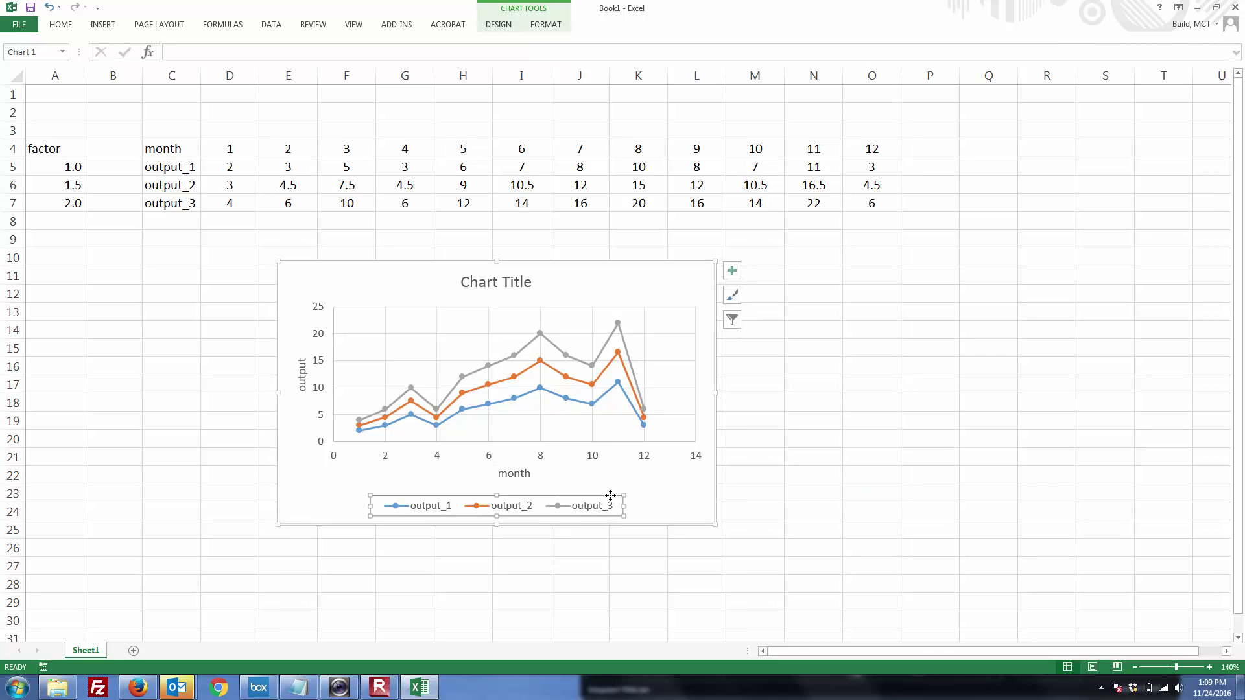
# Delete the chart title and move the legend to the top of the chart
pyautogui.moveTo(610, 495); pyautogui.dragTo(592, 314)
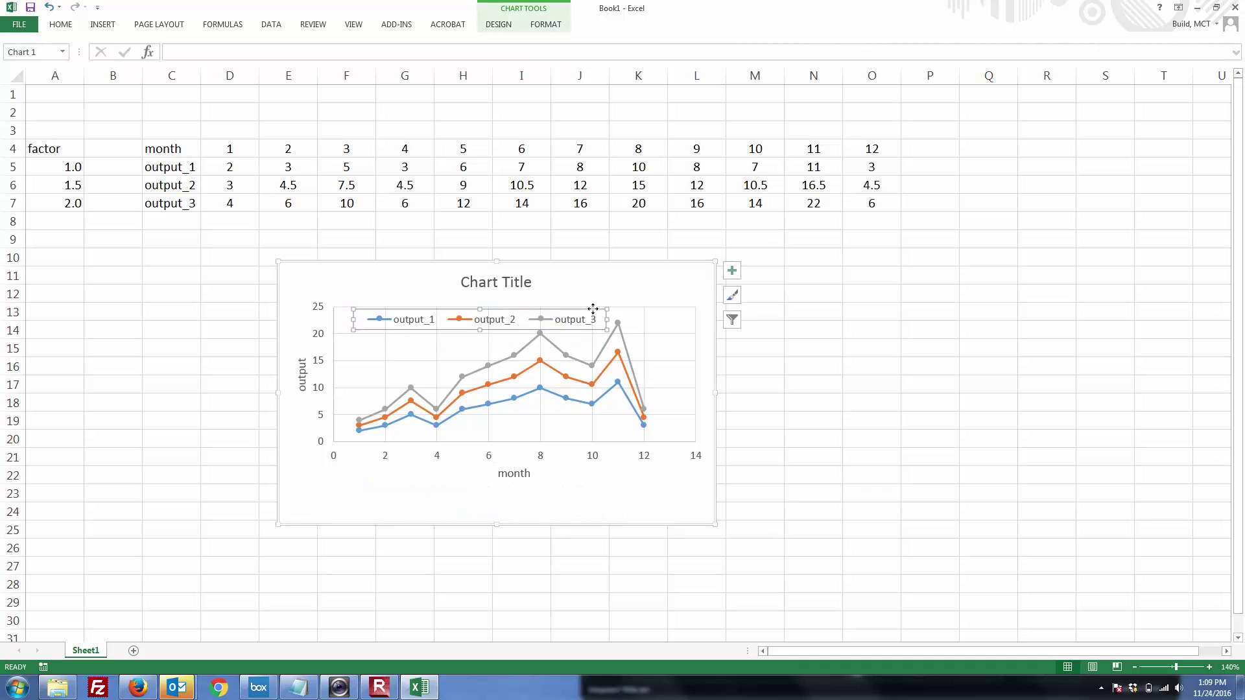
pyautogui.click(503, 286)
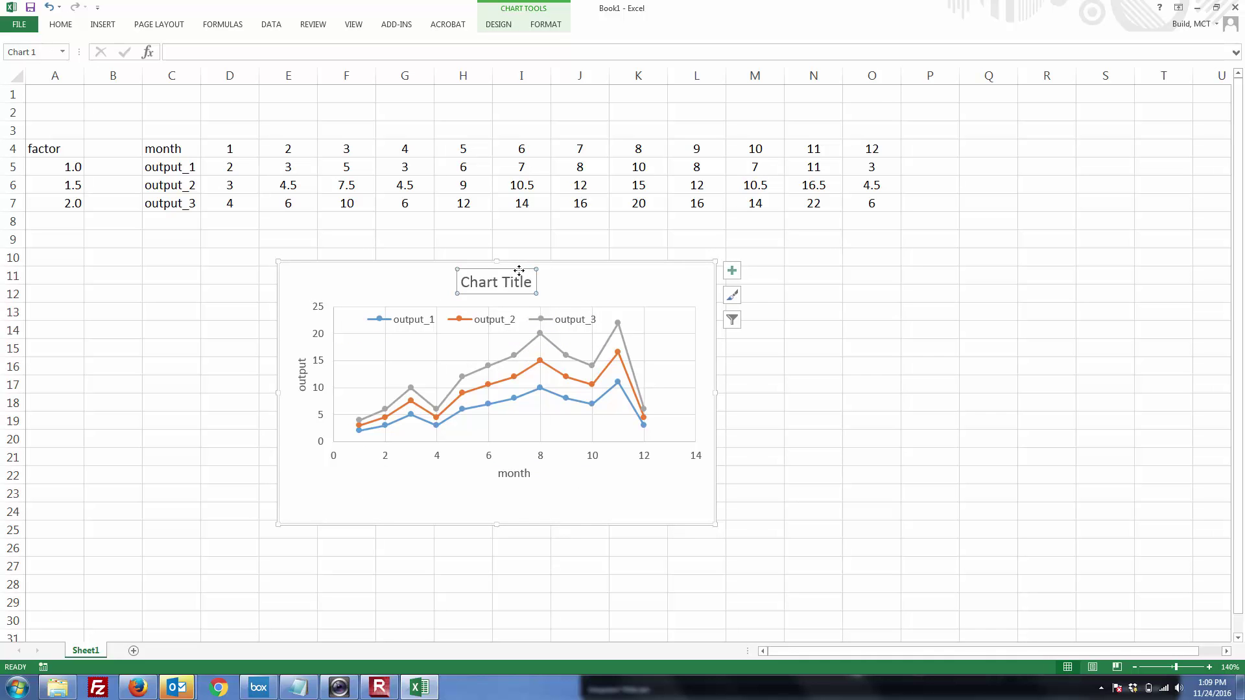
pyautogui.press('Delete')
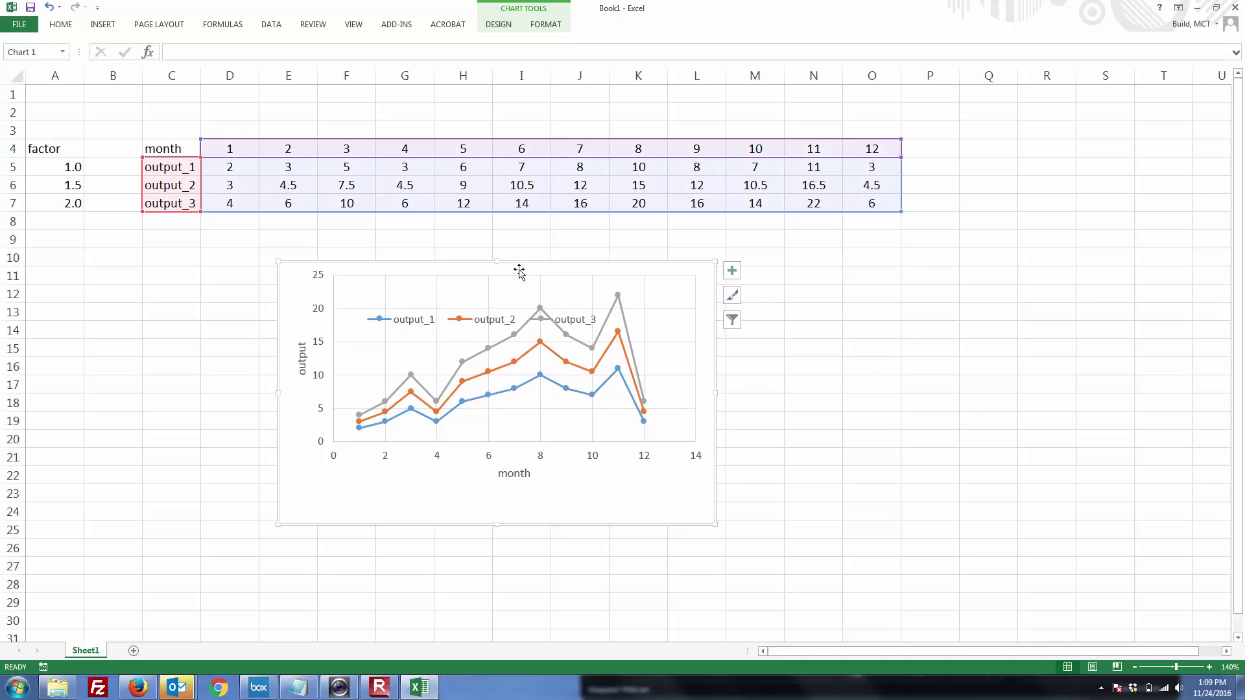
pyautogui.click(489, 322)
pyautogui.moveTo(488, 322); pyautogui.dragTo(502, 281)
# Stretch the plot area downward so it fills the chart taller
pyautogui.click(648, 555)
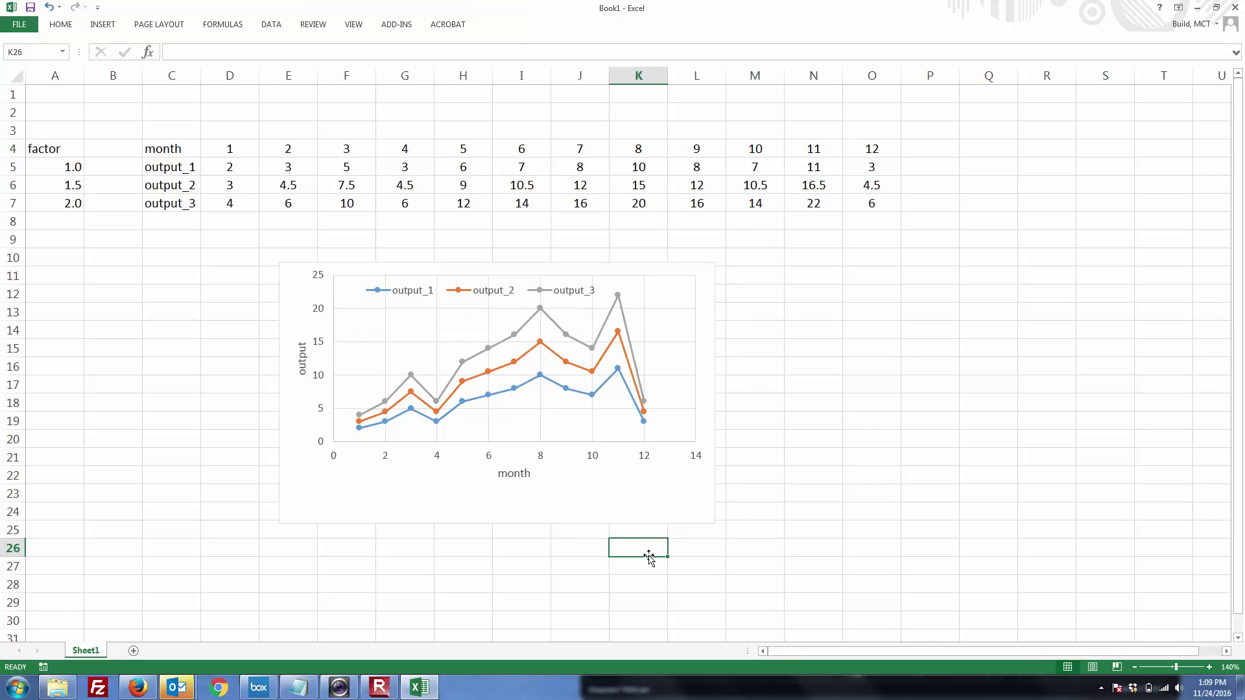
pyautogui.click(530, 446)
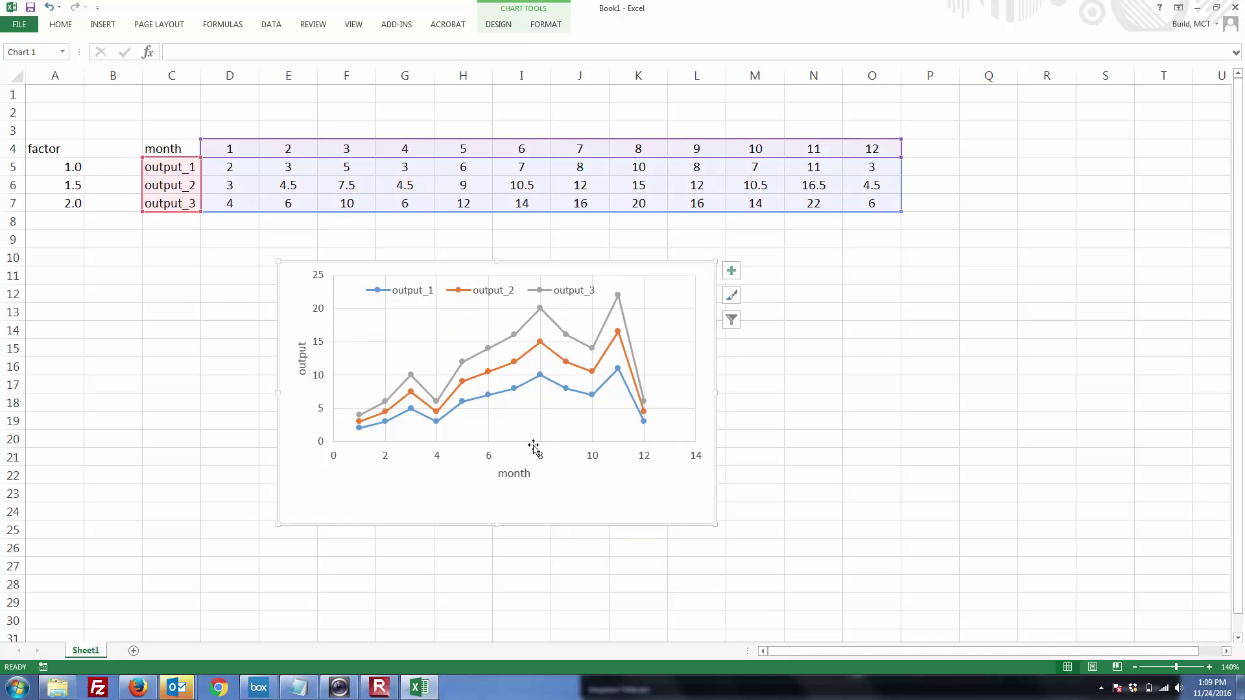
pyautogui.click(544, 434)
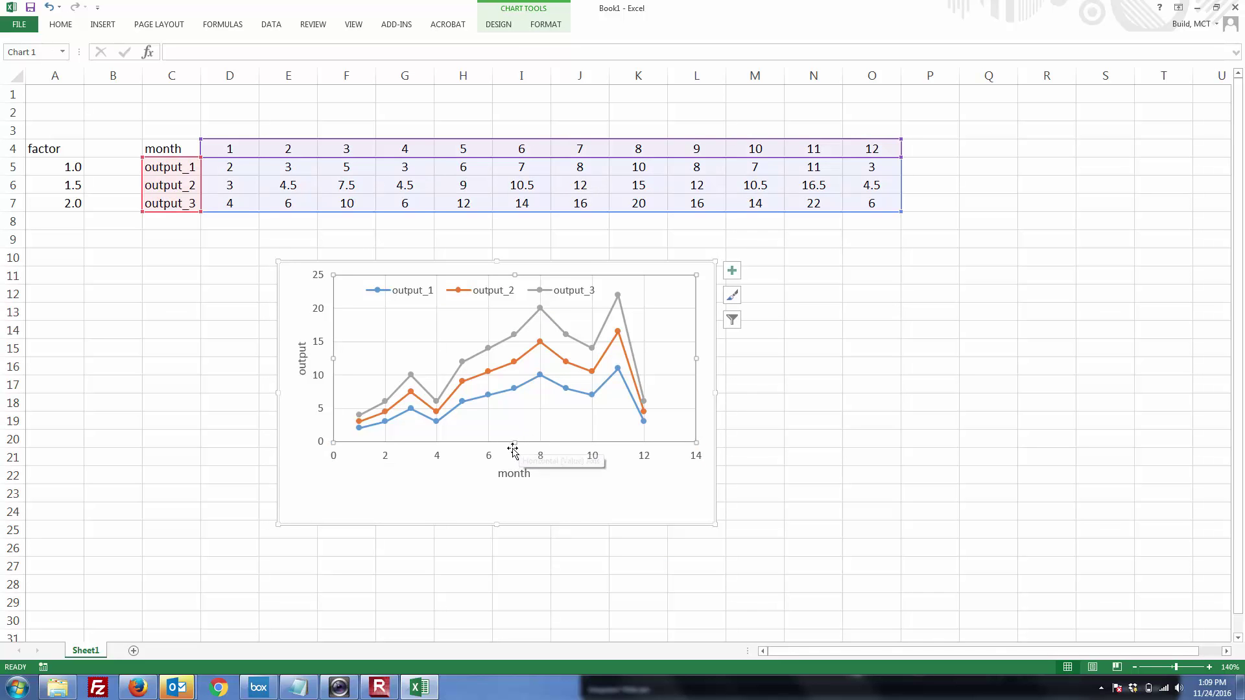
pyautogui.moveTo(515, 445); pyautogui.dragTo(512, 483)
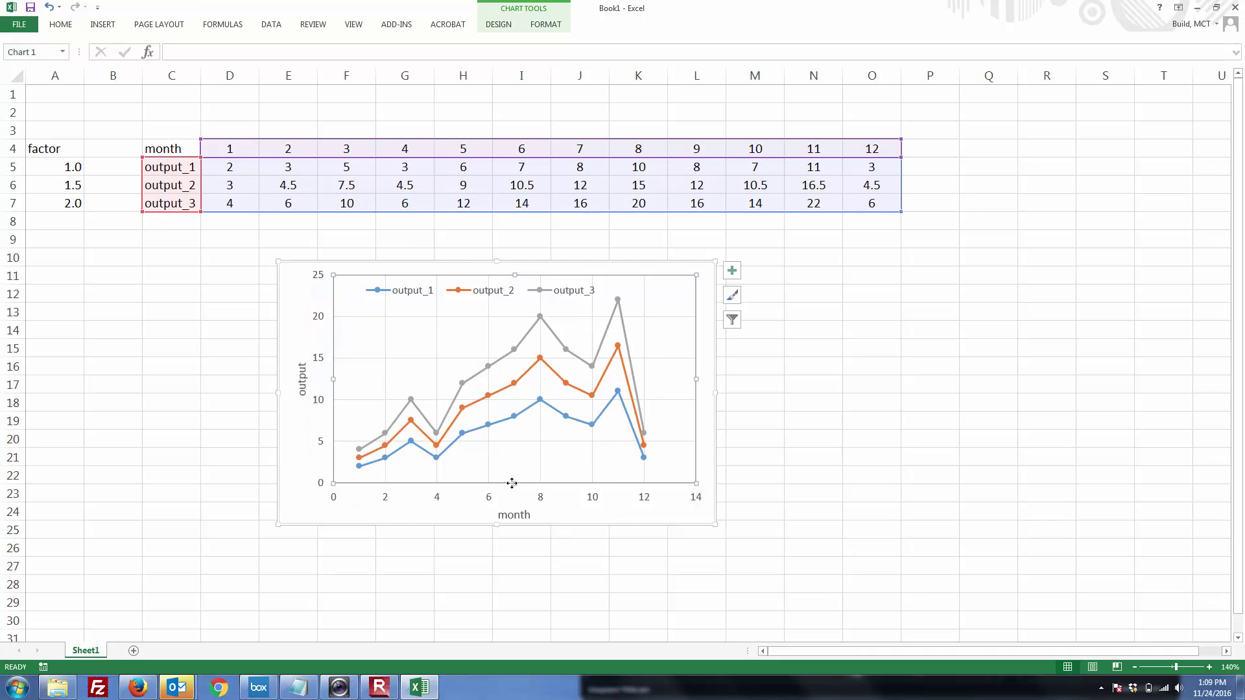
# Set the vertical axis label font size to 20
pyautogui.rightClick(320, 368)
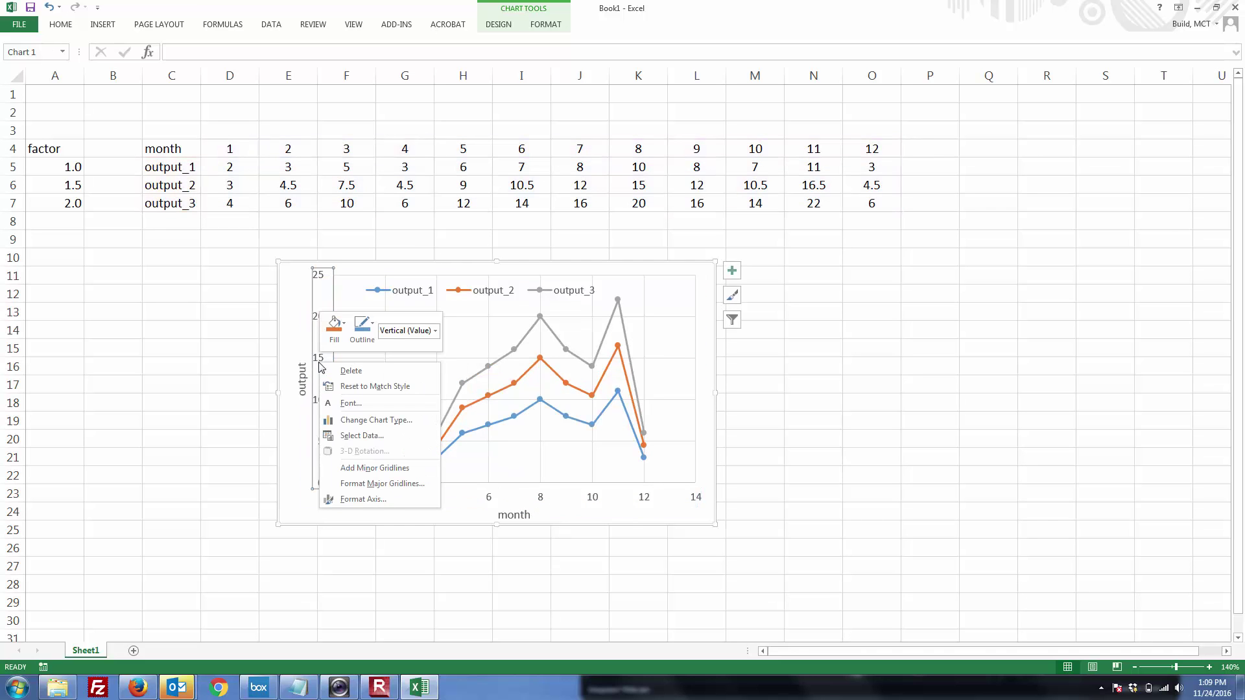
pyautogui.click(347, 404)
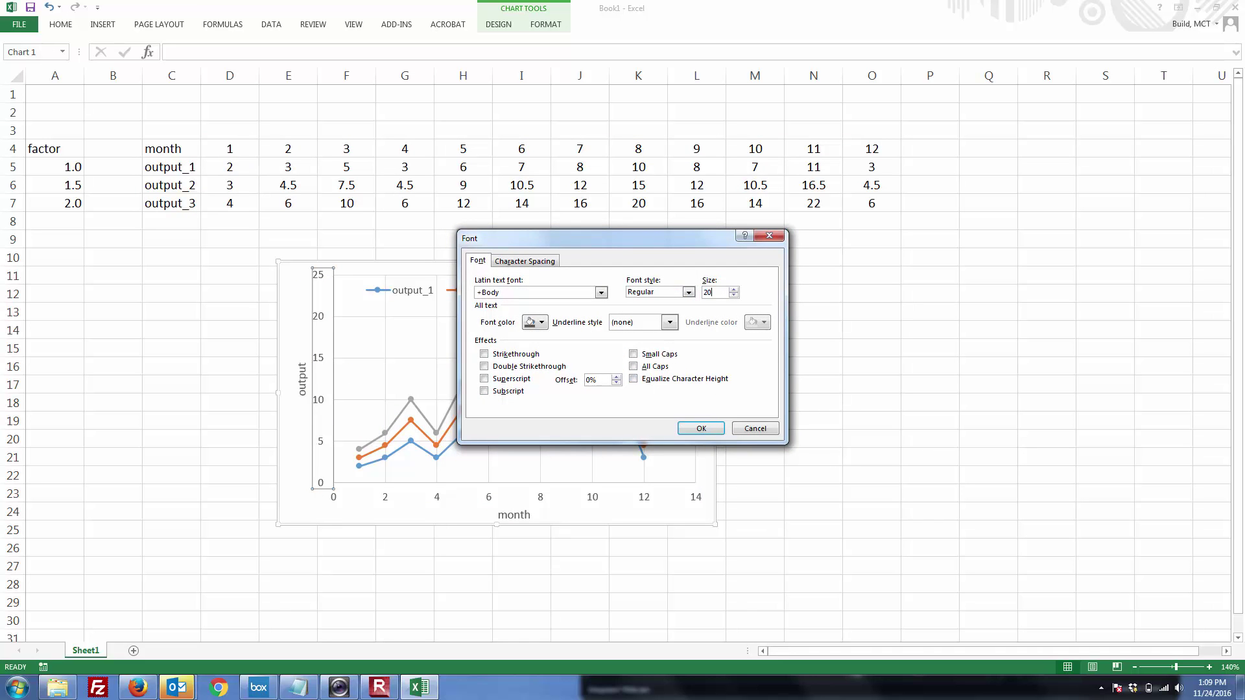
pyautogui.write('20')
pyautogui.press('Return')
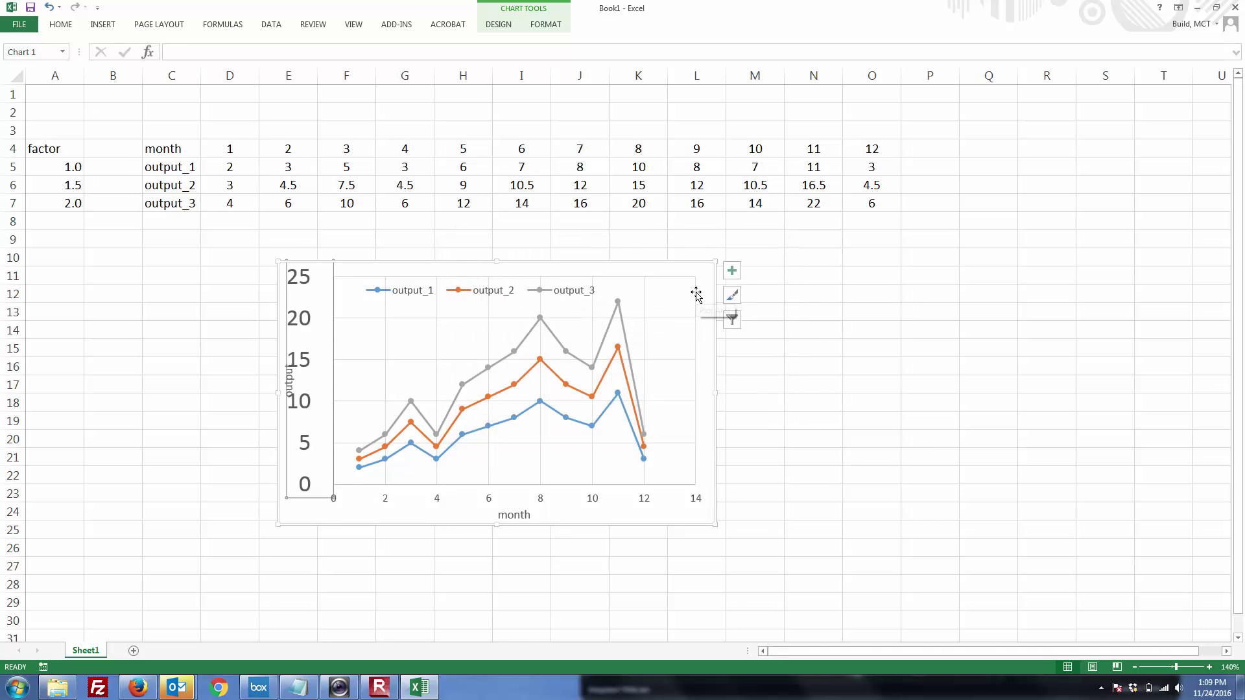
# Set the font size of all chart text to 20
pyautogui.click(450, 499)
pyautogui.rightClick(450, 499)
pyautogui.press('Escape')
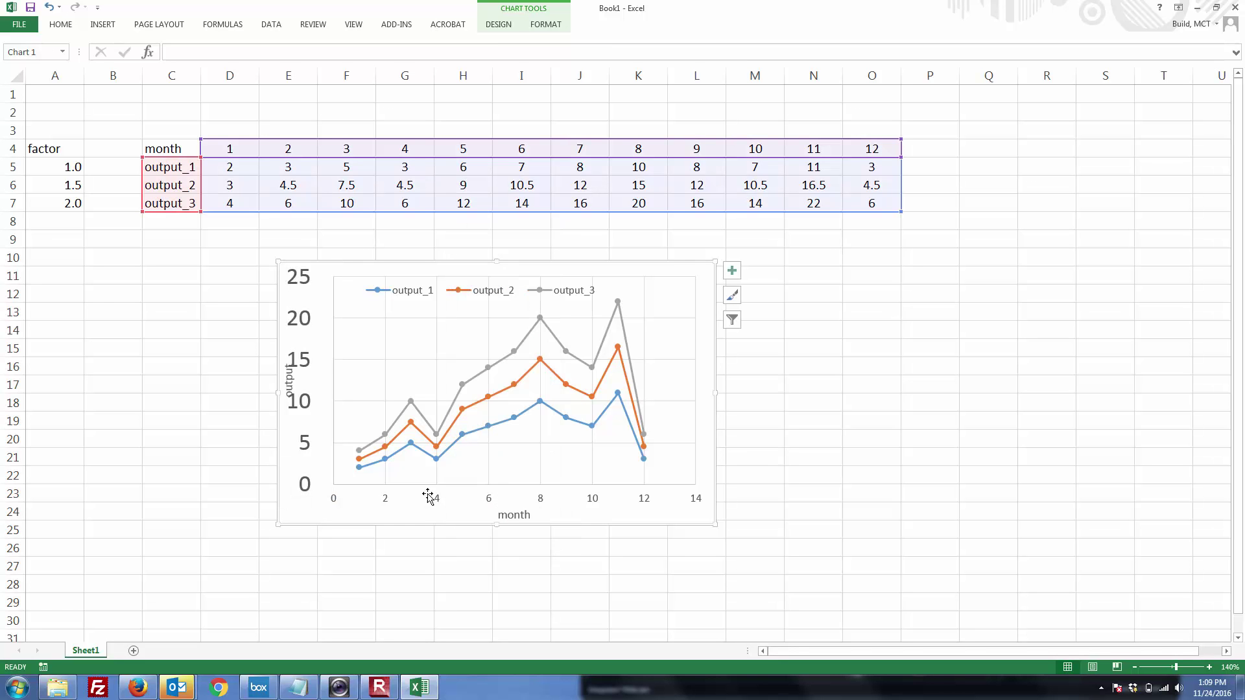
pyautogui.click(361, 356)
pyautogui.rightClick(361, 356)
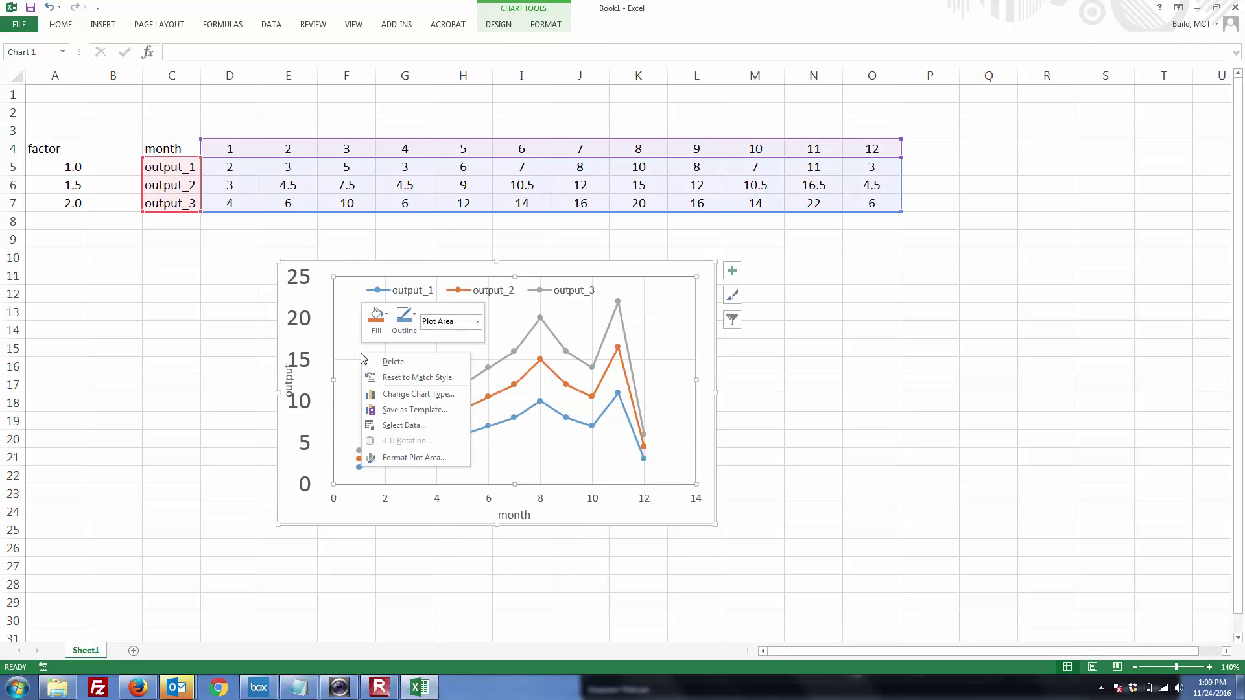
pyautogui.press('Escape')
pyautogui.rightClick(322, 384)
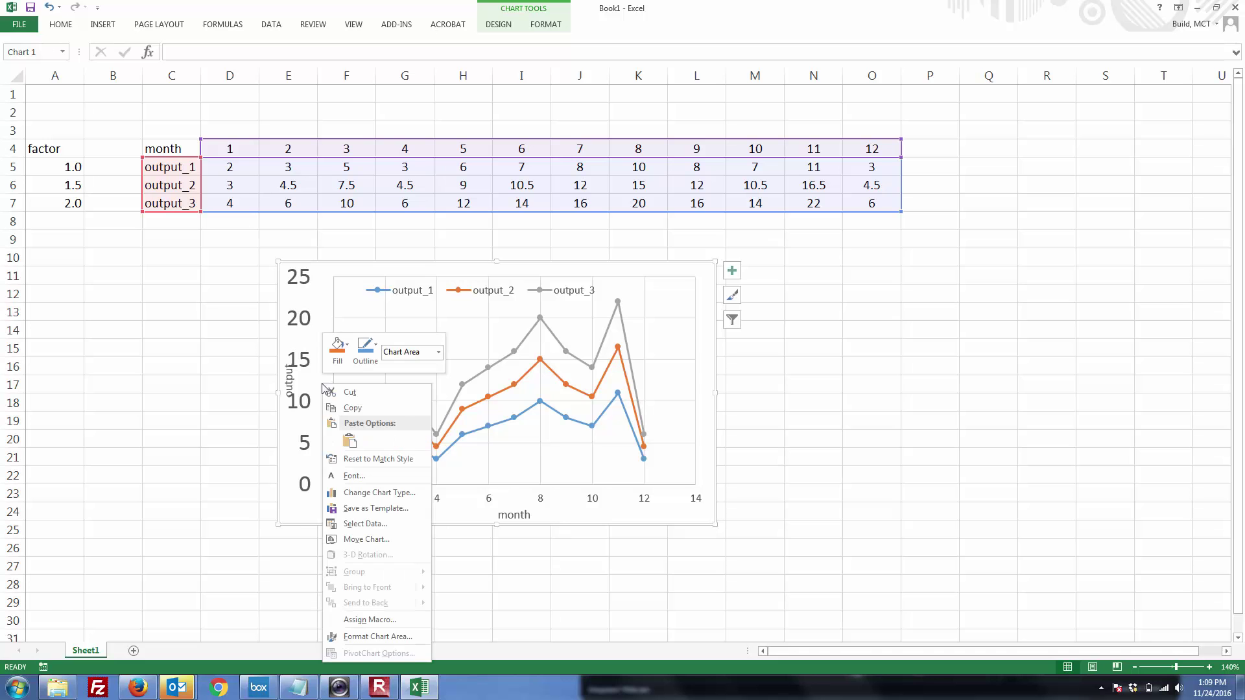
pyautogui.click(360, 478)
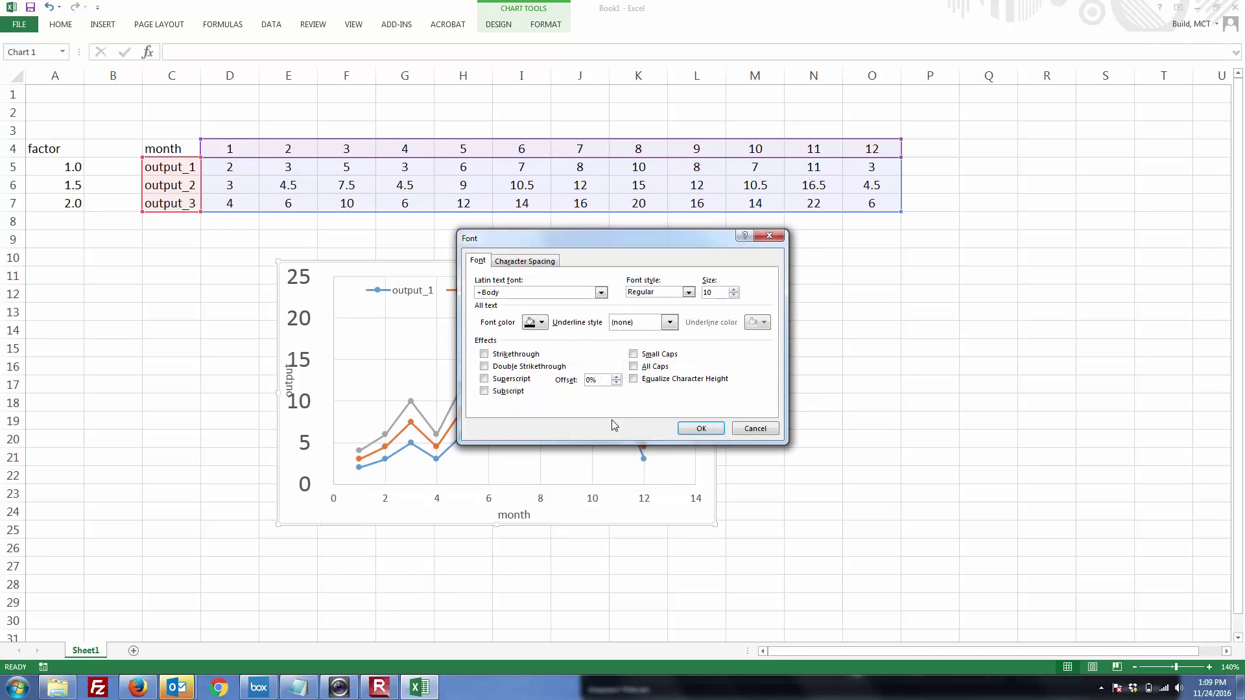
pyautogui.write('20')
pyautogui.press('Return')
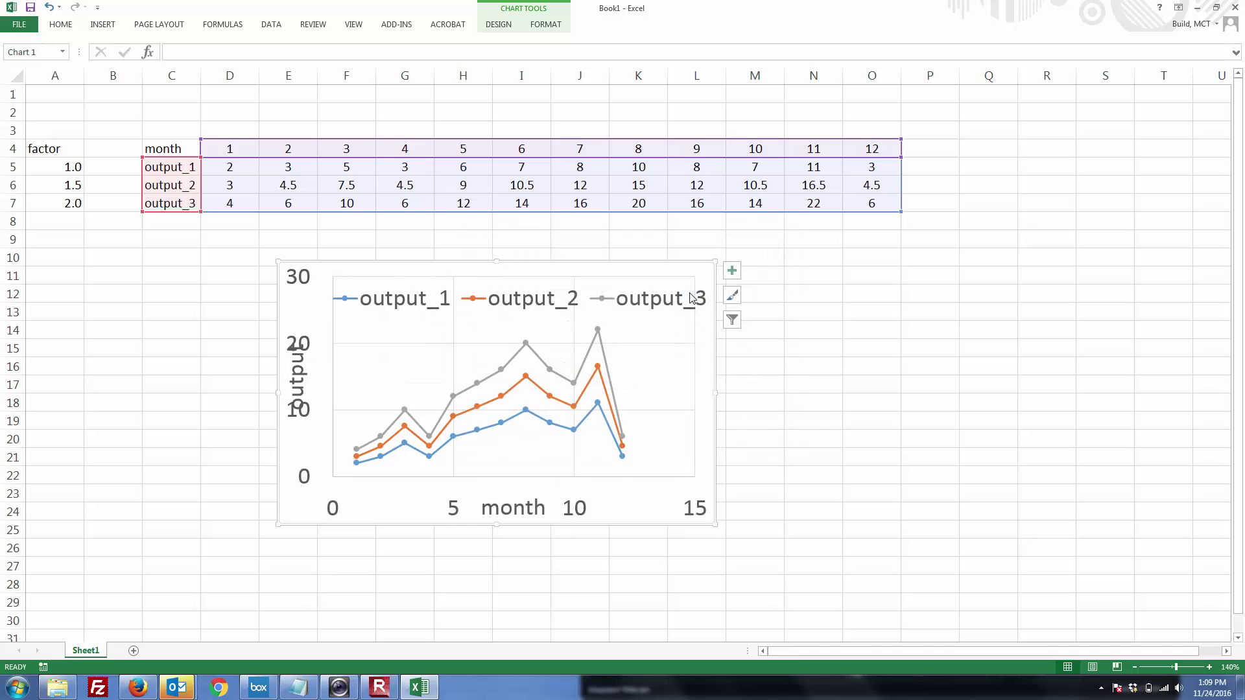
# Enlarge the chart and nudge the legend up and left
pyautogui.click(718, 419)
pyautogui.click(712, 478)
pyautogui.moveTo(713, 527); pyautogui.dragTo(830, 582)
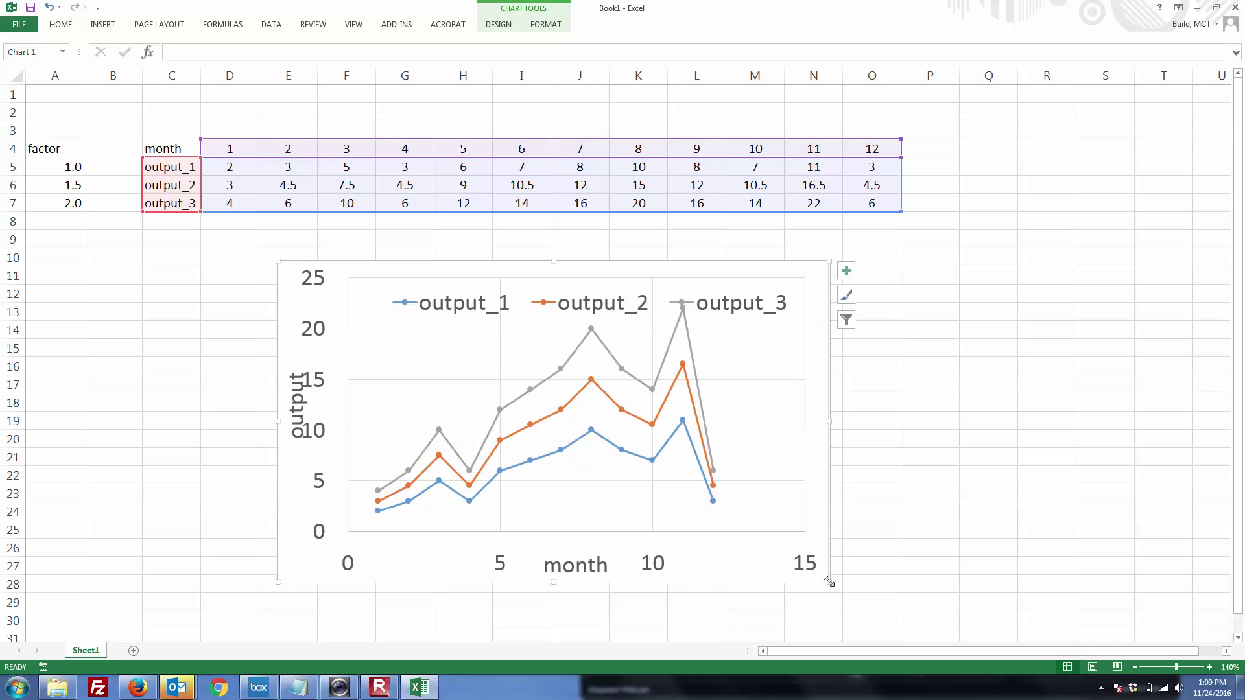
pyautogui.click(705, 443)
pyautogui.click(738, 301)
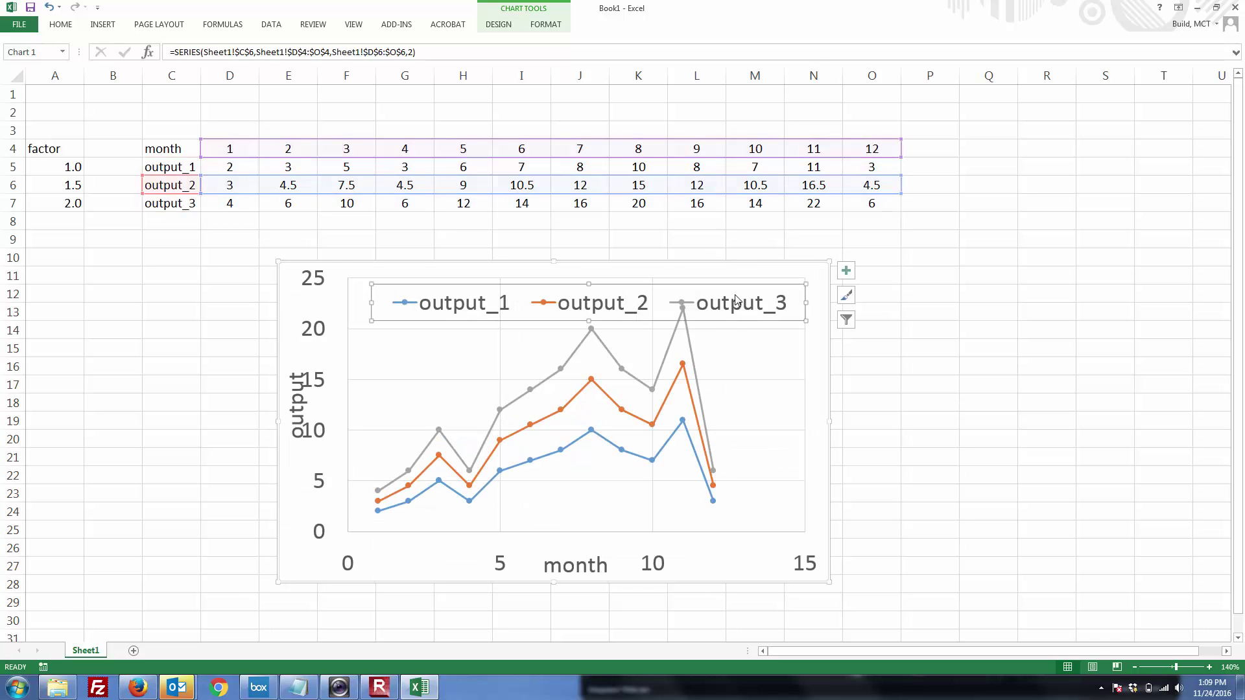
pyautogui.moveTo(742, 284); pyautogui.dragTo(732, 275)
# Move the plot area's left edge right so the axis labels fit
pyautogui.click(334, 400)
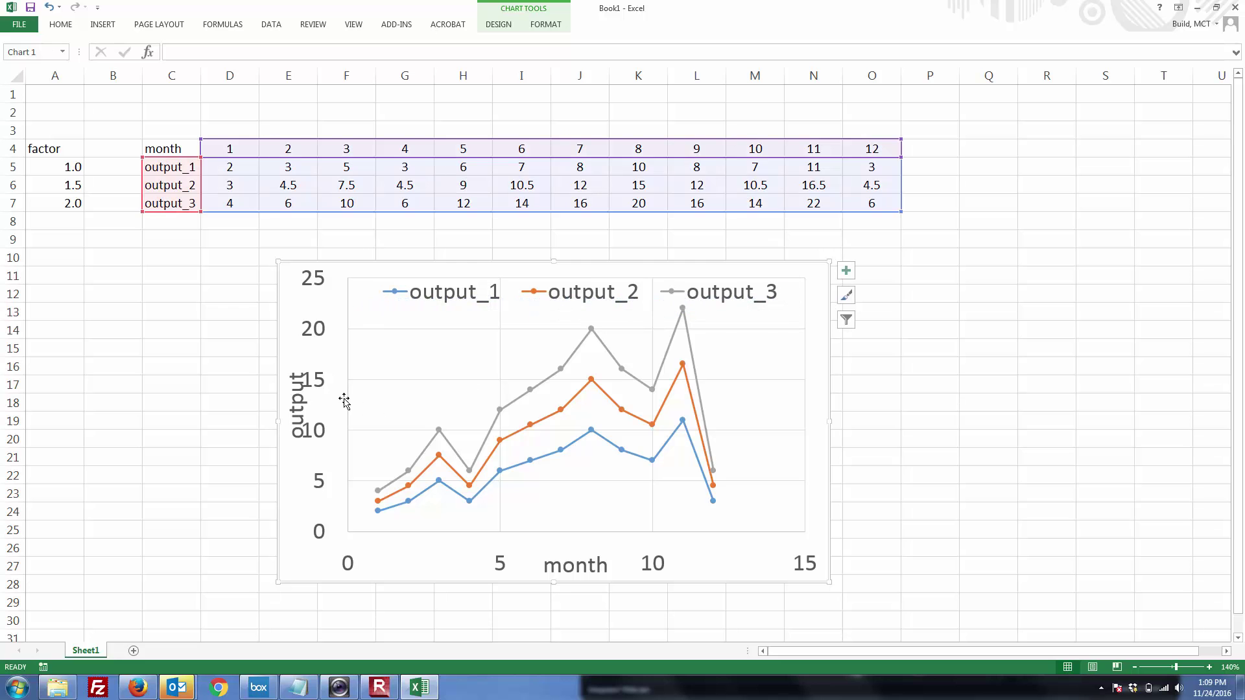
pyautogui.click(348, 406)
pyautogui.click(353, 410)
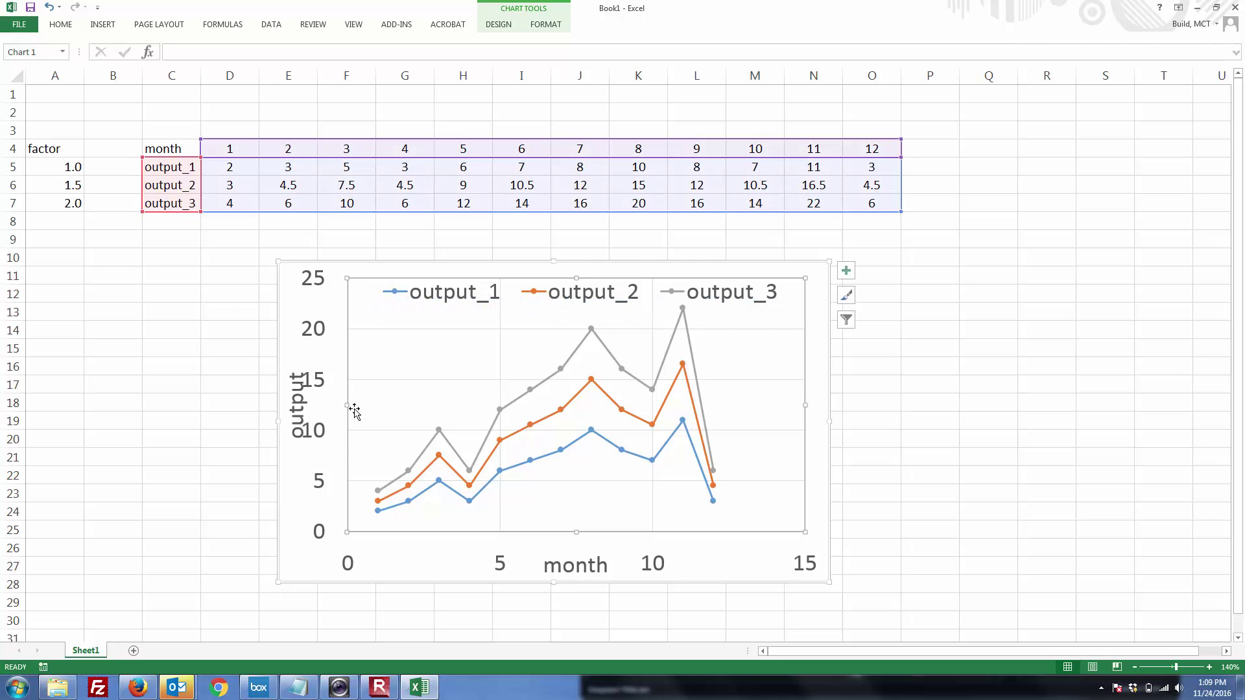
pyautogui.moveTo(348, 406); pyautogui.dragTo(367, 408)
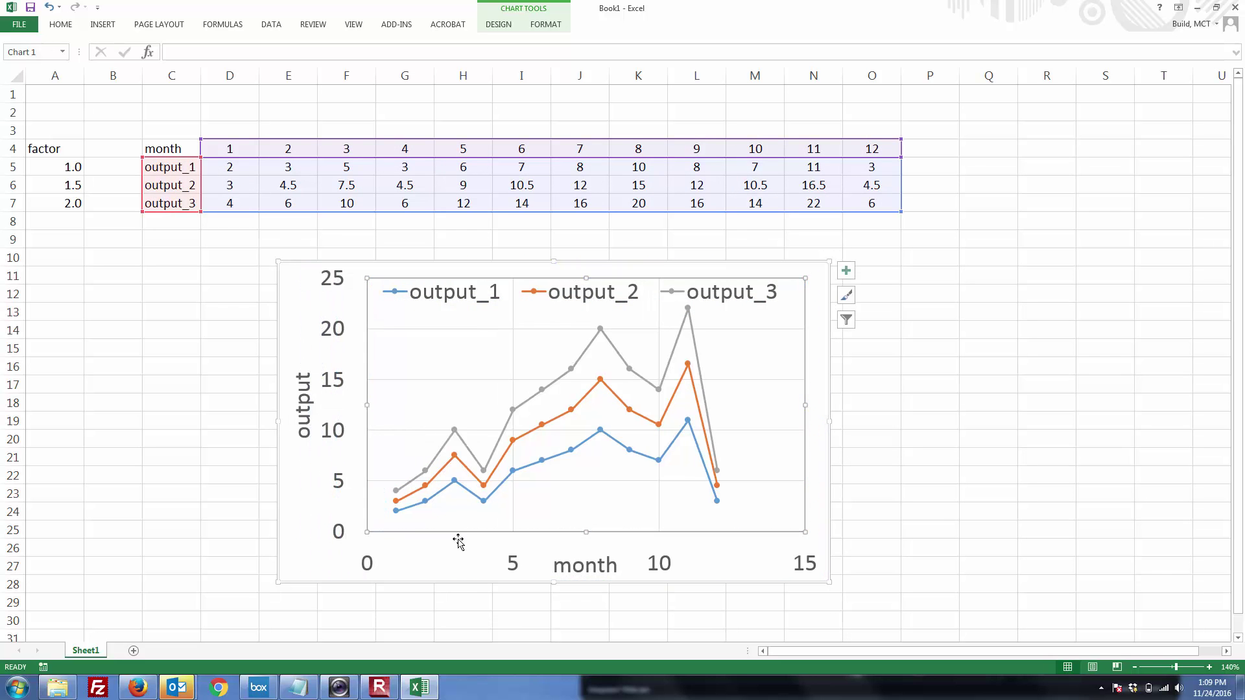
pyautogui.click(967, 491)
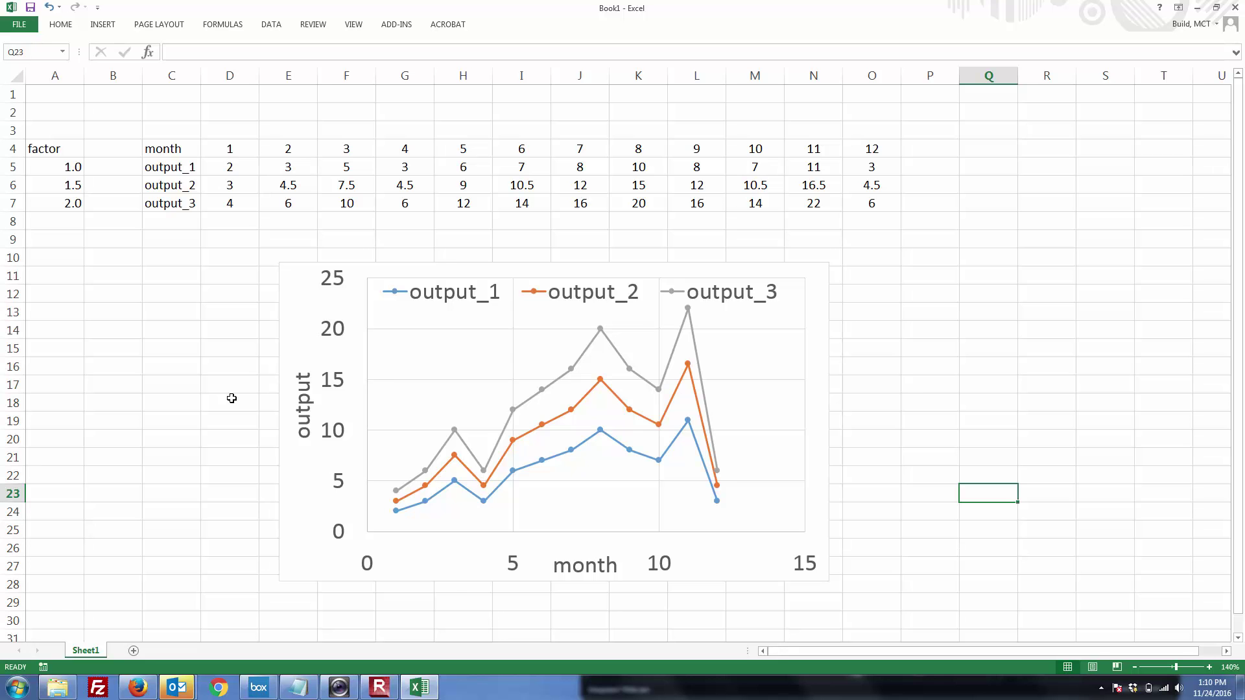
# Start Save As and browse from Documents into the office and students folders
pyautogui.hotkey('ctrl', 's')
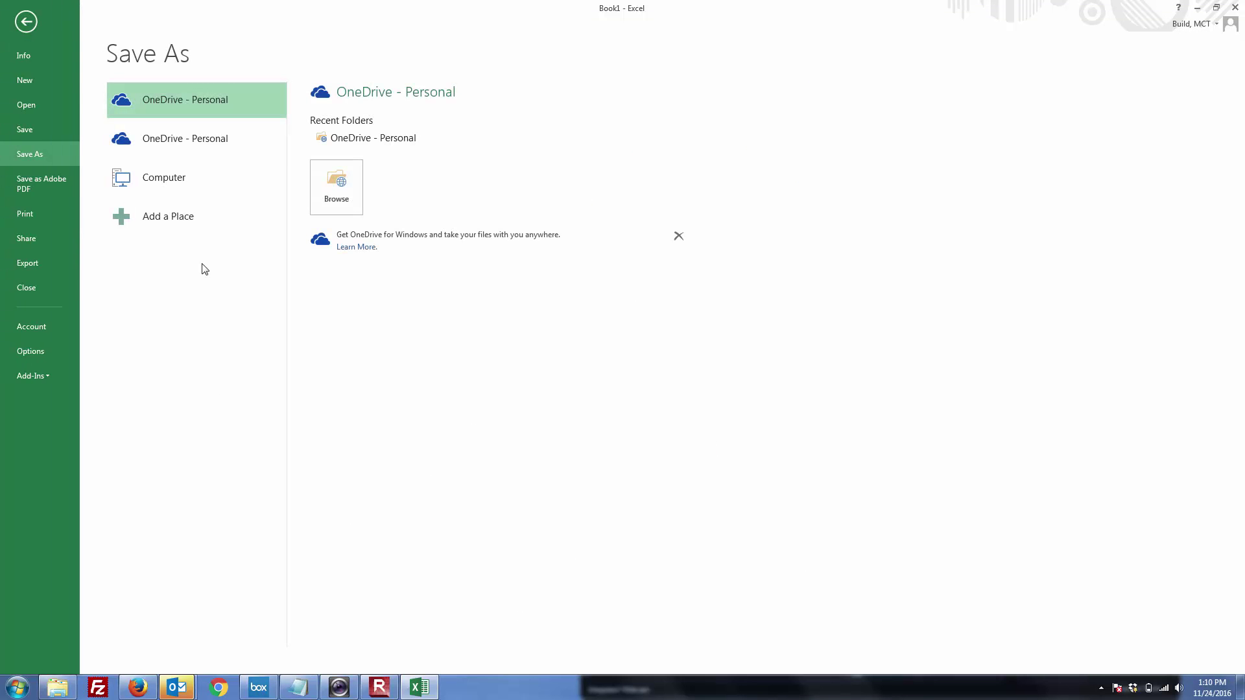
pyautogui.click(169, 181)
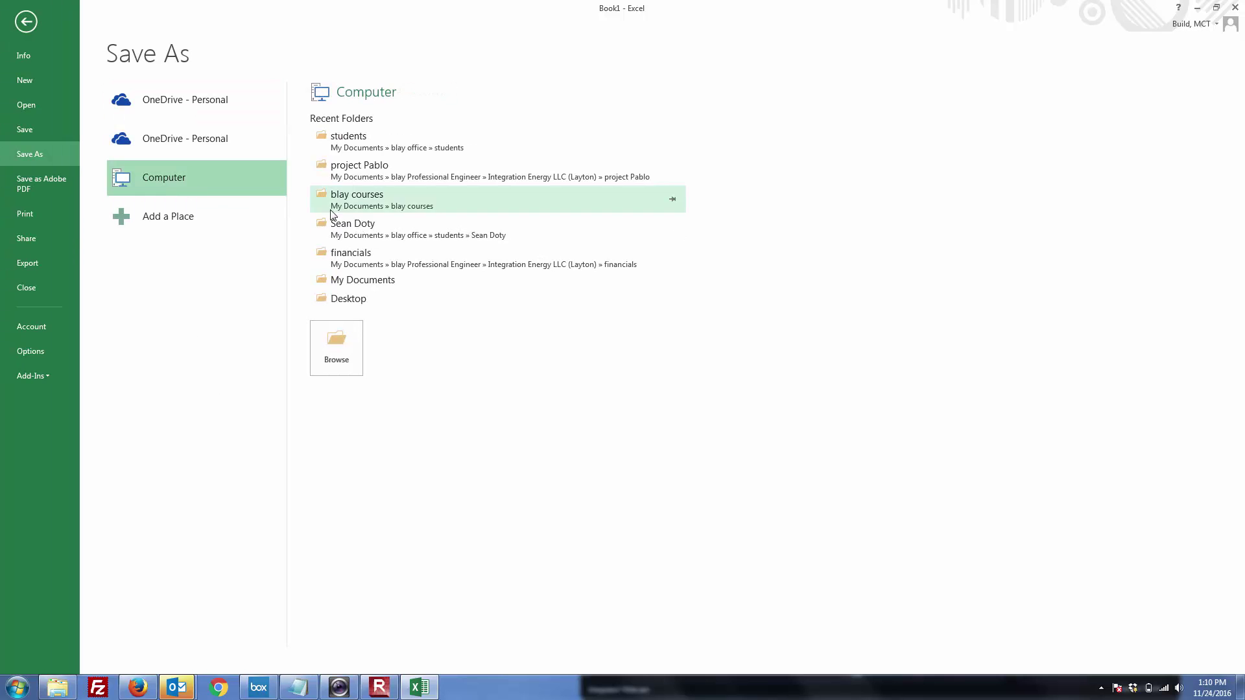
pyautogui.click(347, 280)
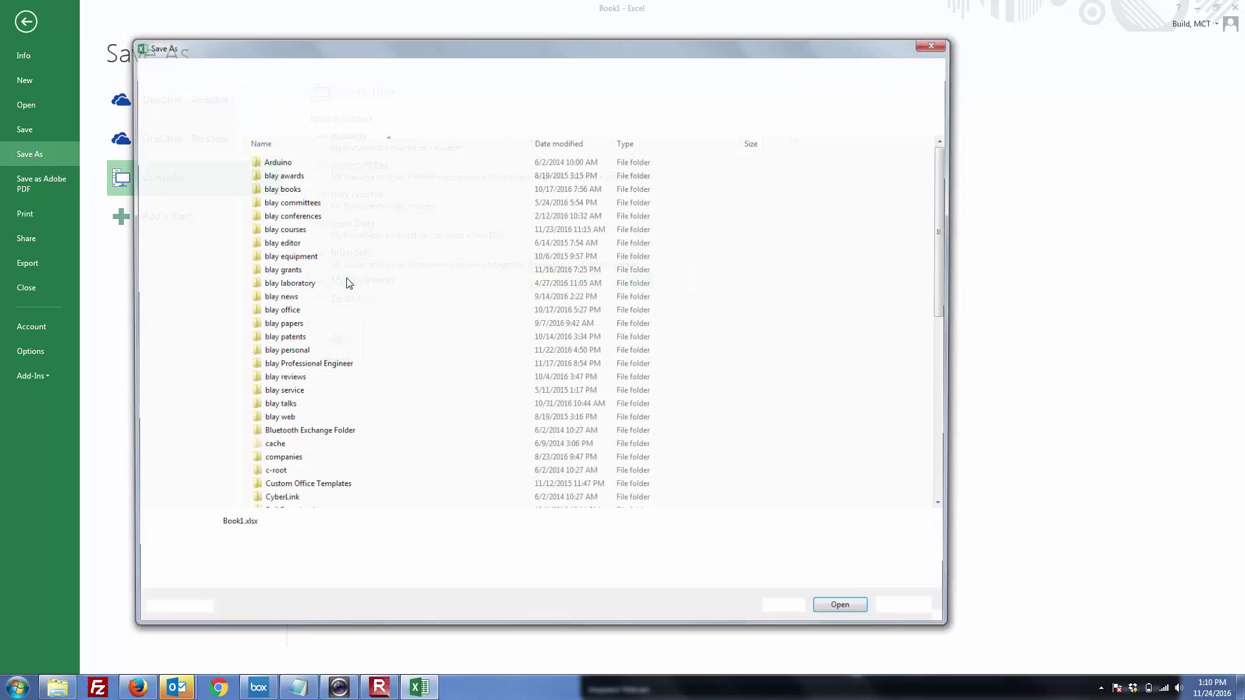
pyautogui.click(346, 283)
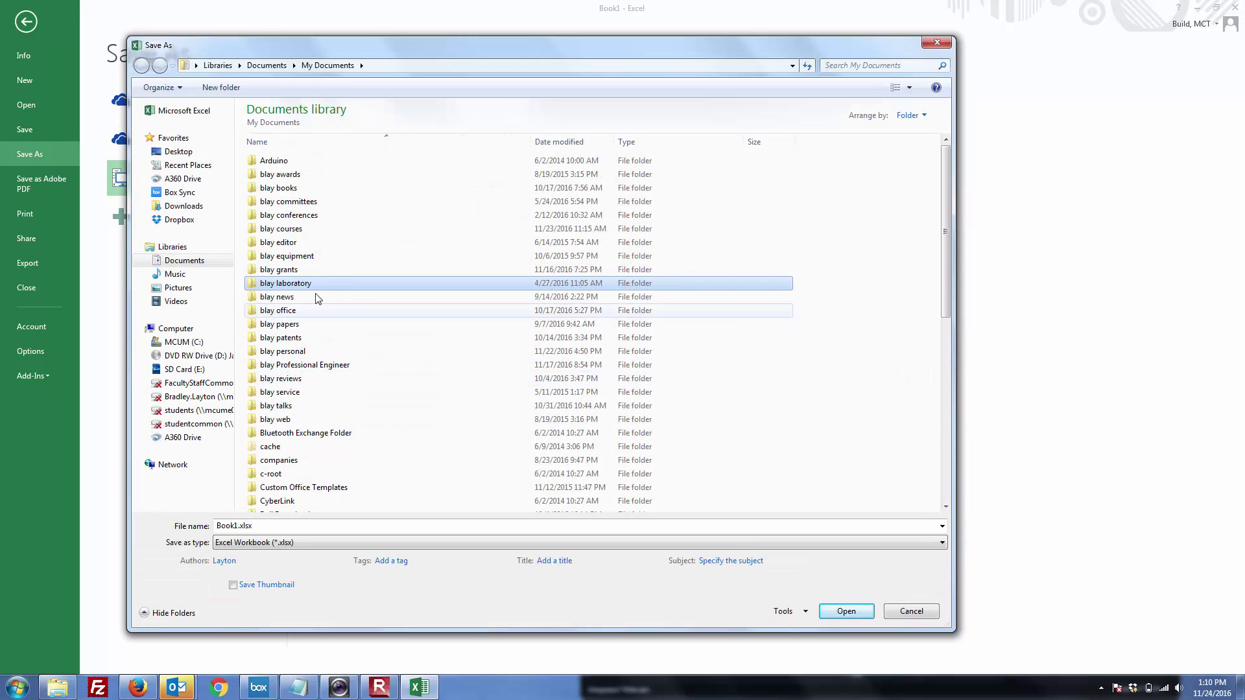
pyautogui.doubleClick(284, 312)
pyautogui.moveTo(946, 188); pyautogui.dragTo(939, 348)
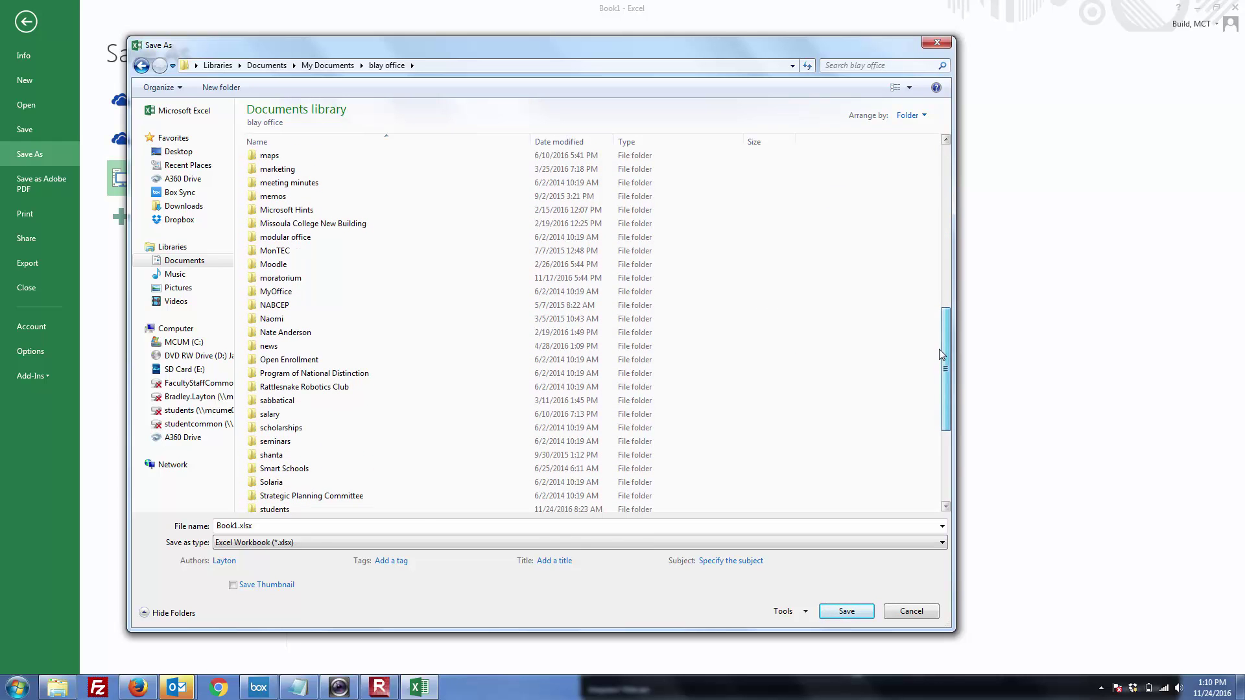
pyautogui.doubleClick(270, 510)
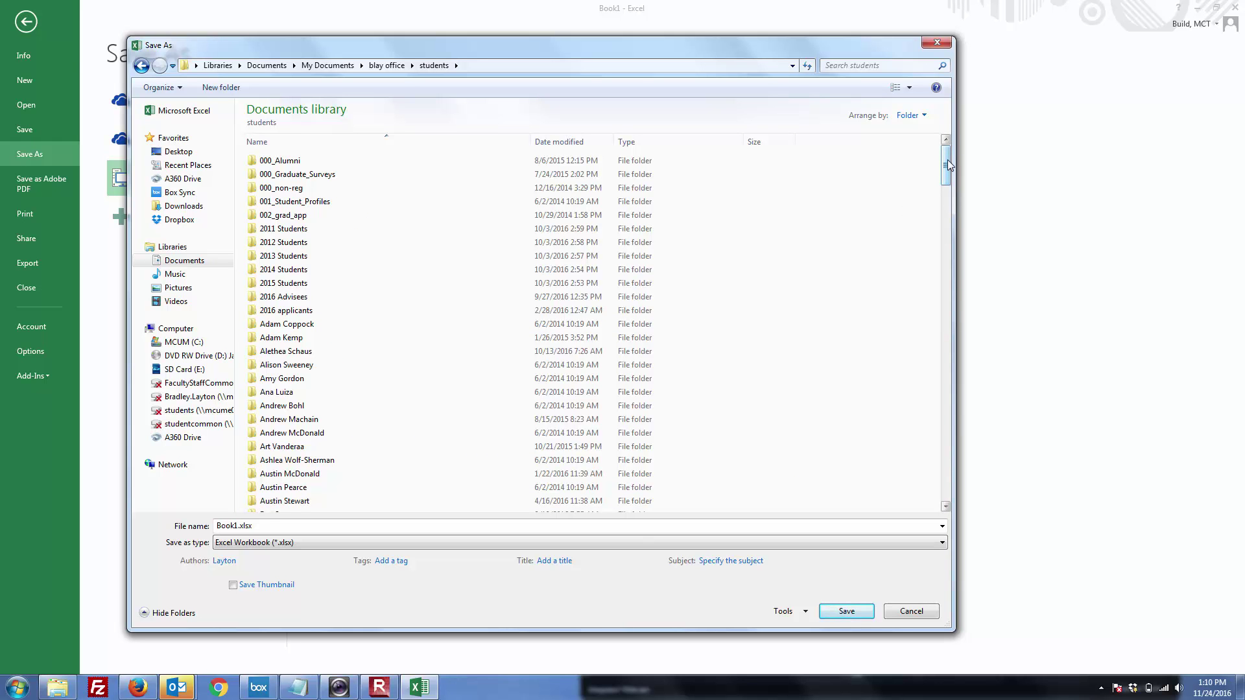
# Open the student's personal folder and save the workbook as Example_Plot.xlsx
pyautogui.moveTo(948, 164); pyautogui.dragTo(945, 459)
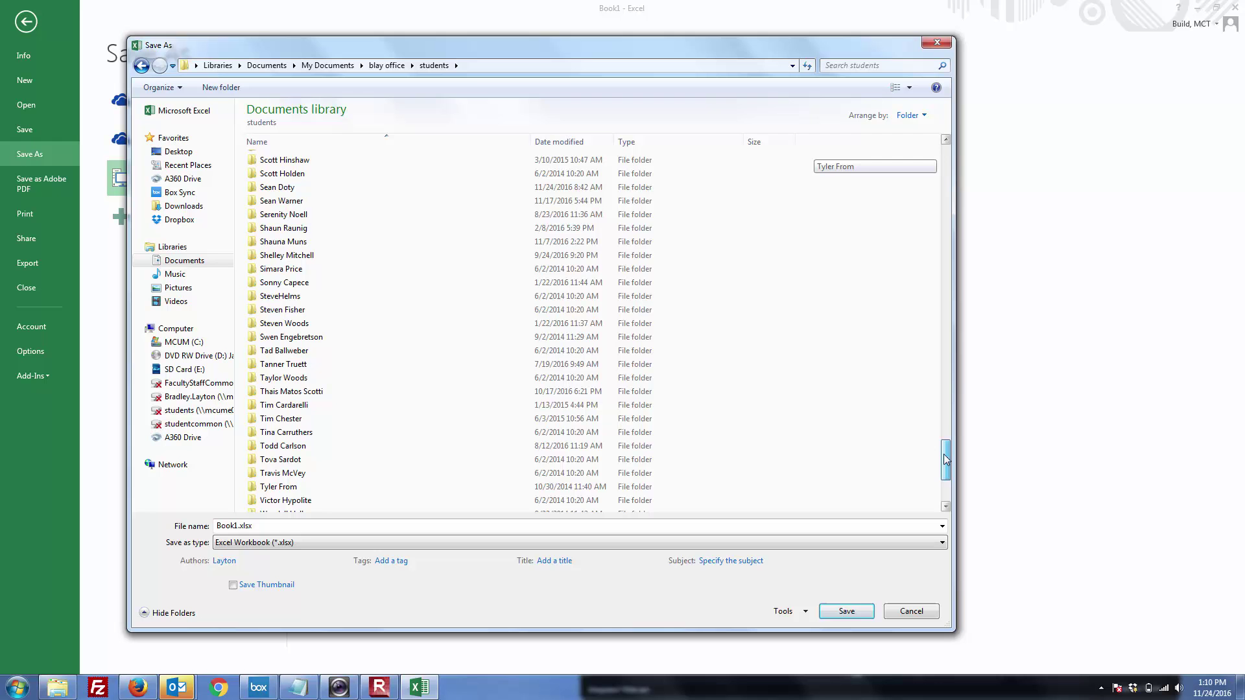
pyautogui.moveTo(946, 459); pyautogui.dragTo(934, 180)
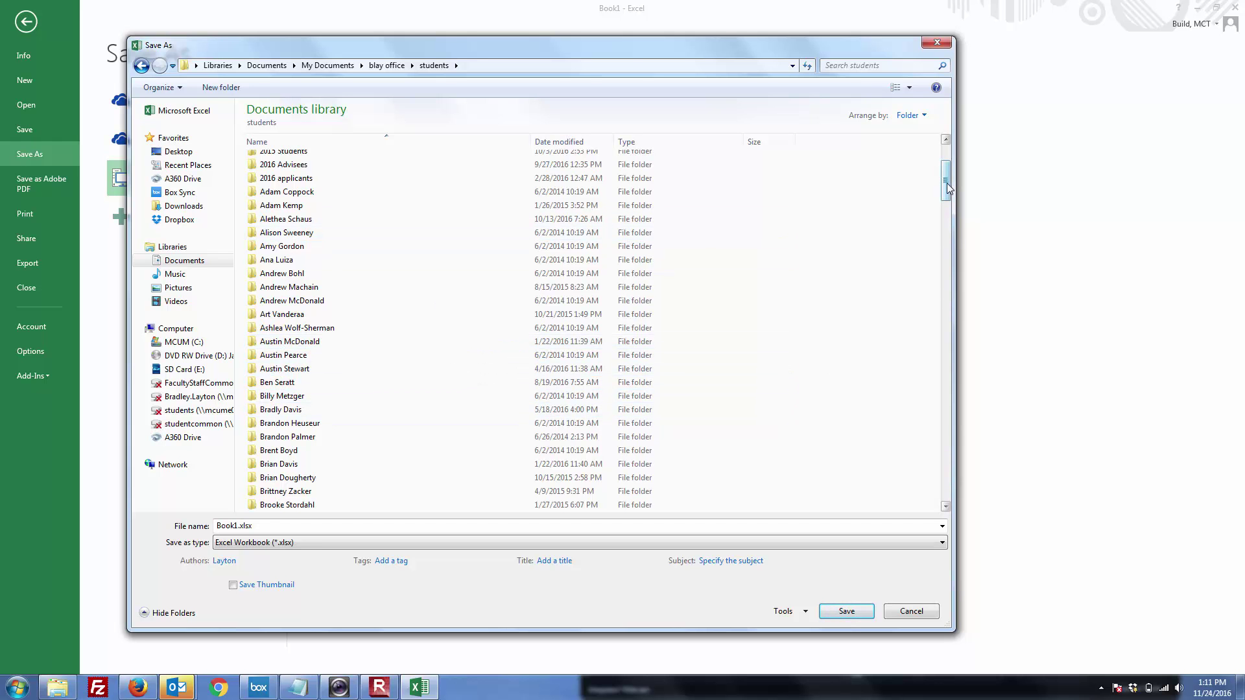
pyautogui.moveTo(948, 189); pyautogui.dragTo(946, 237)
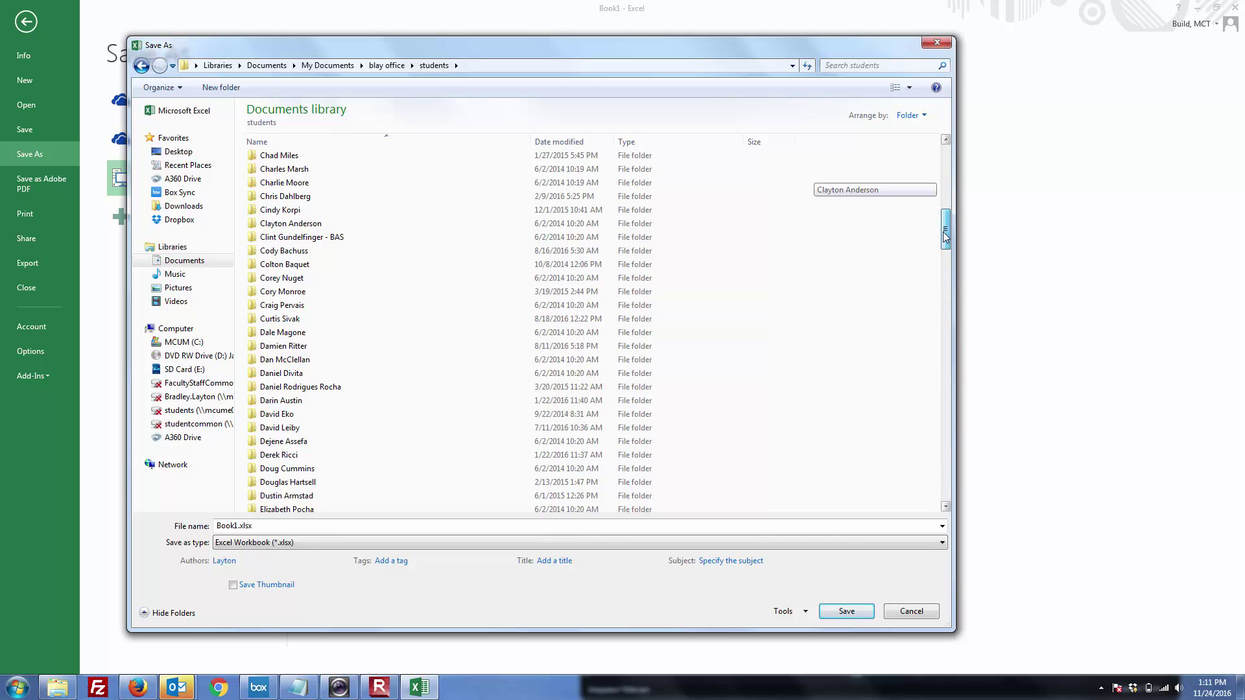
pyautogui.moveTo(946, 237); pyautogui.dragTo(932, 457)
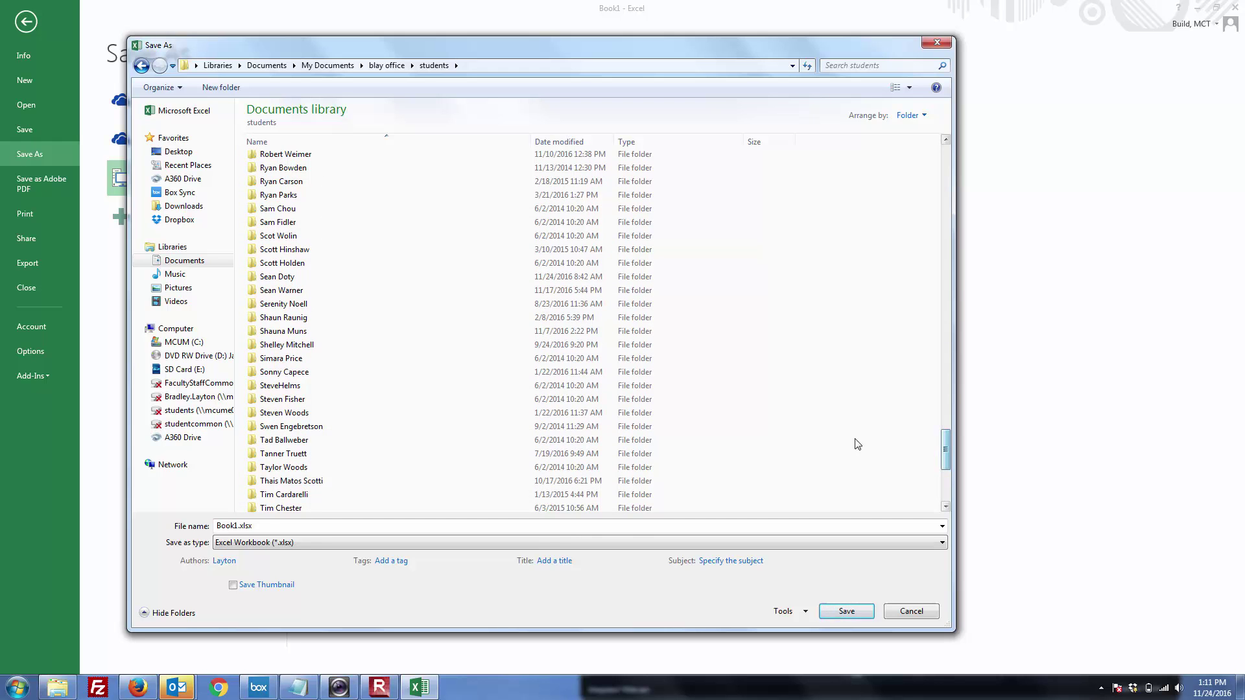
pyautogui.click(285, 348)
pyautogui.doubleClick(285, 351)
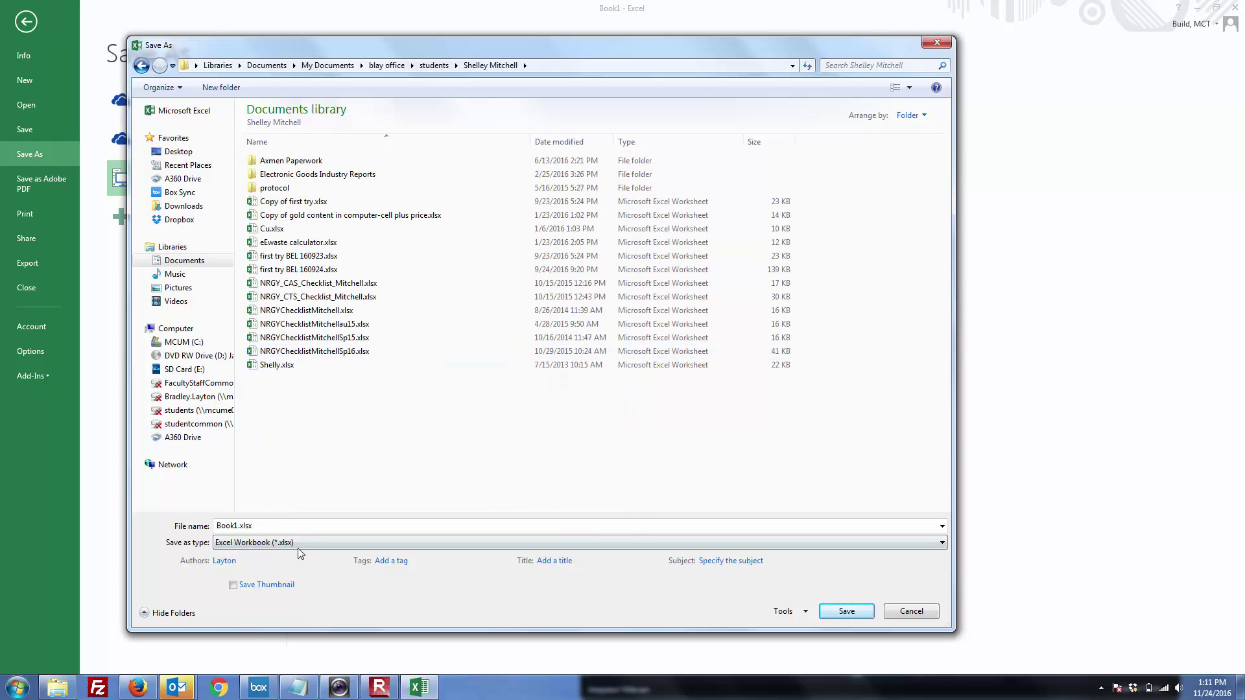
pyautogui.click(317, 526)
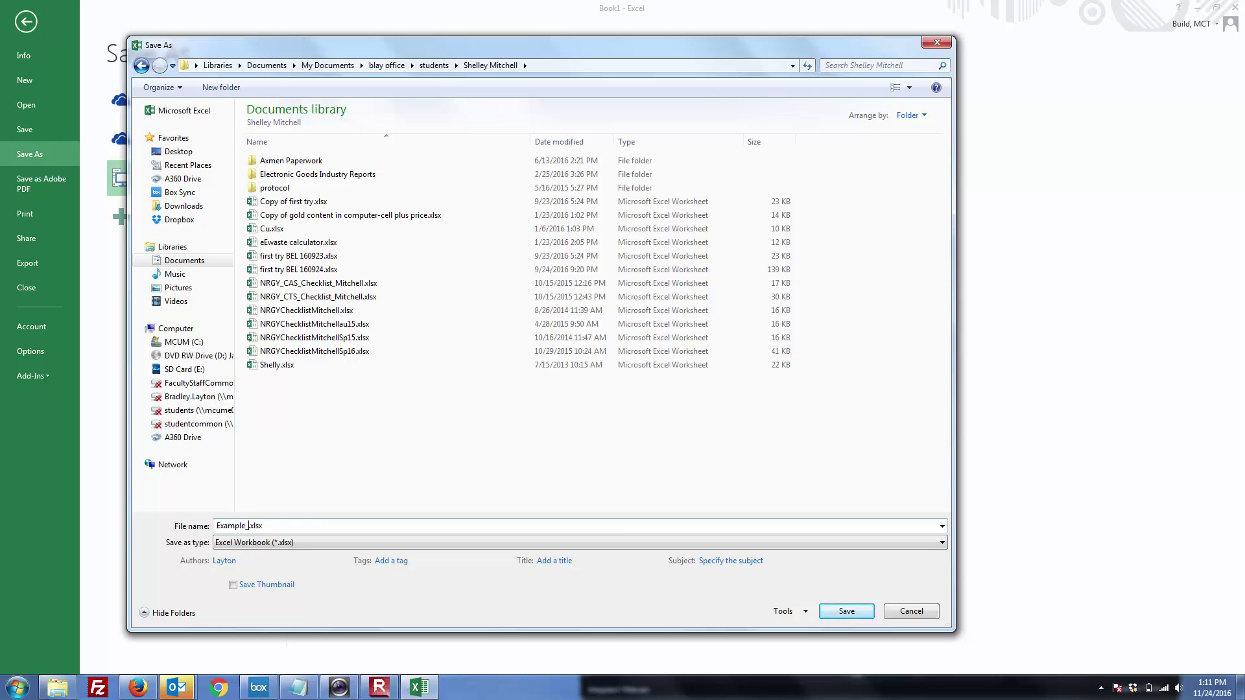
pyautogui.press('Return')
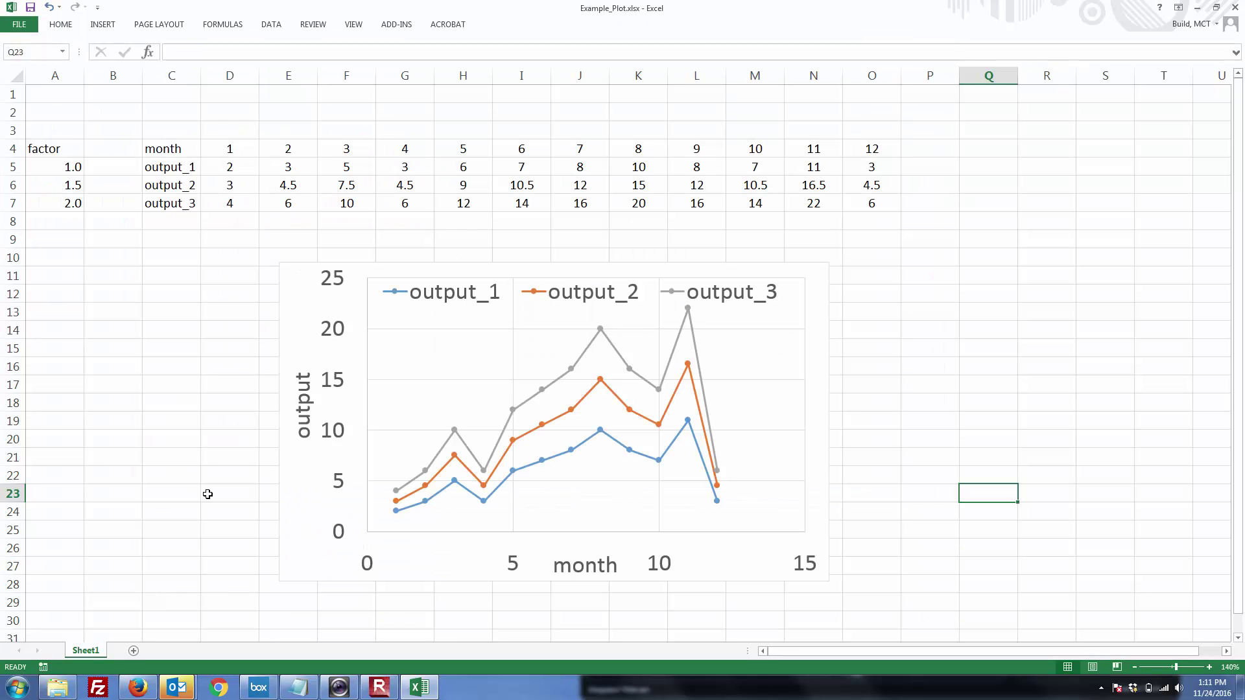
# Copy the table A4:O7 and paste it at C5 on a new Sheet2
pyautogui.moveTo(59, 148); pyautogui.dragTo(855, 203)
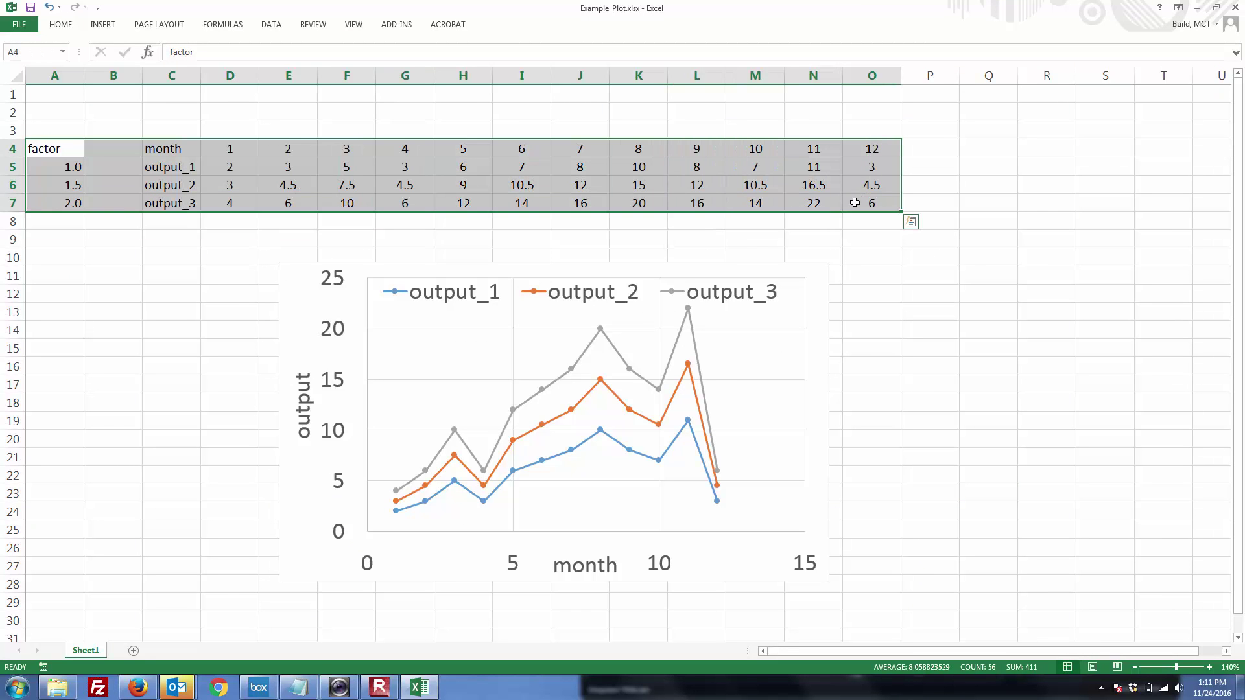
pyautogui.hotkey('ctrl', 'c')
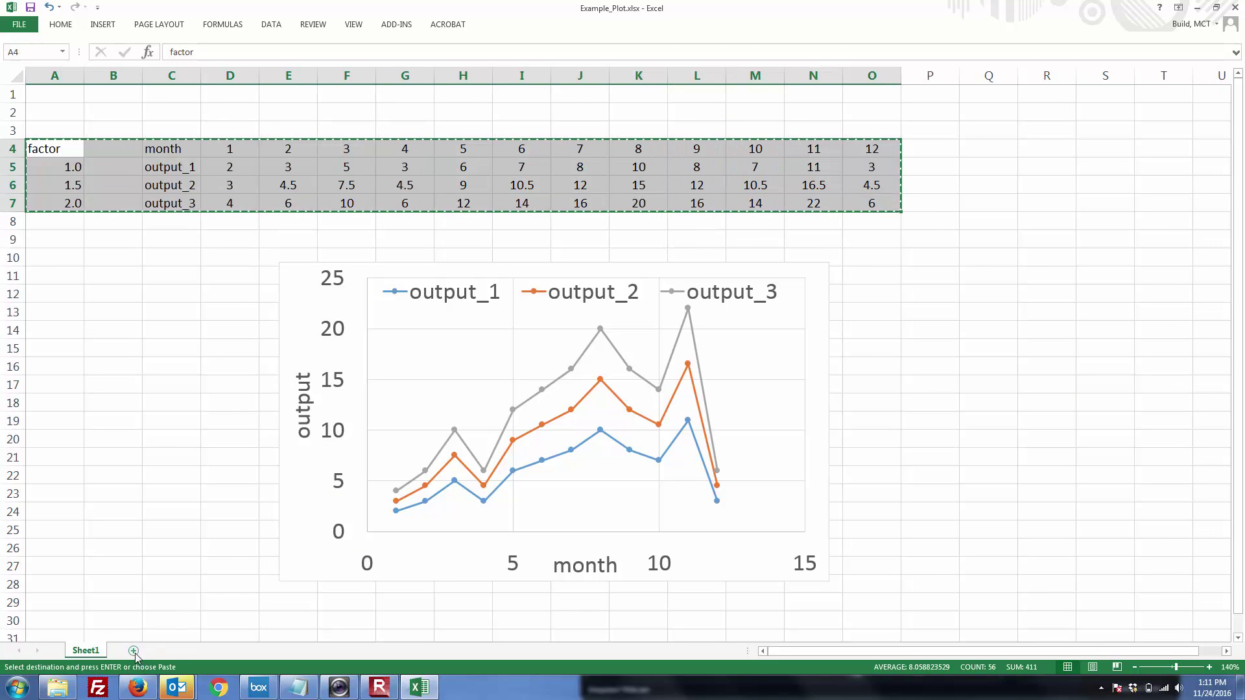
pyautogui.click(133, 650)
pyautogui.click(111, 142)
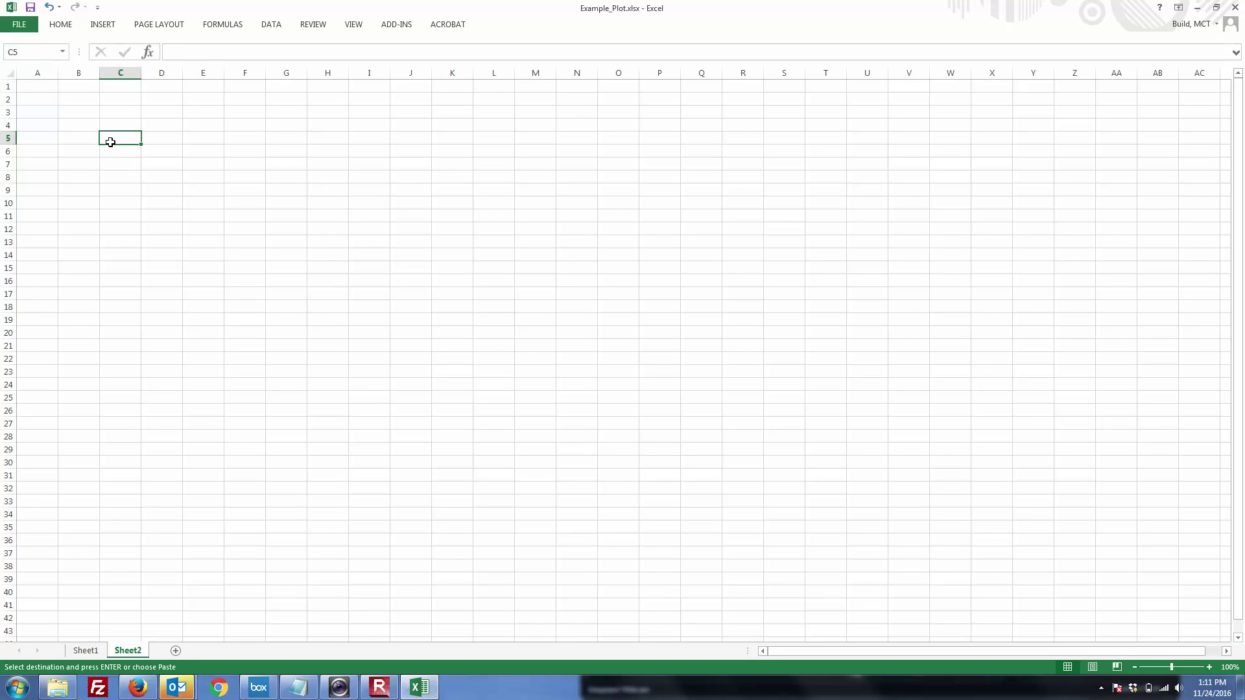
pyautogui.hotkey('ctrl', 'v')
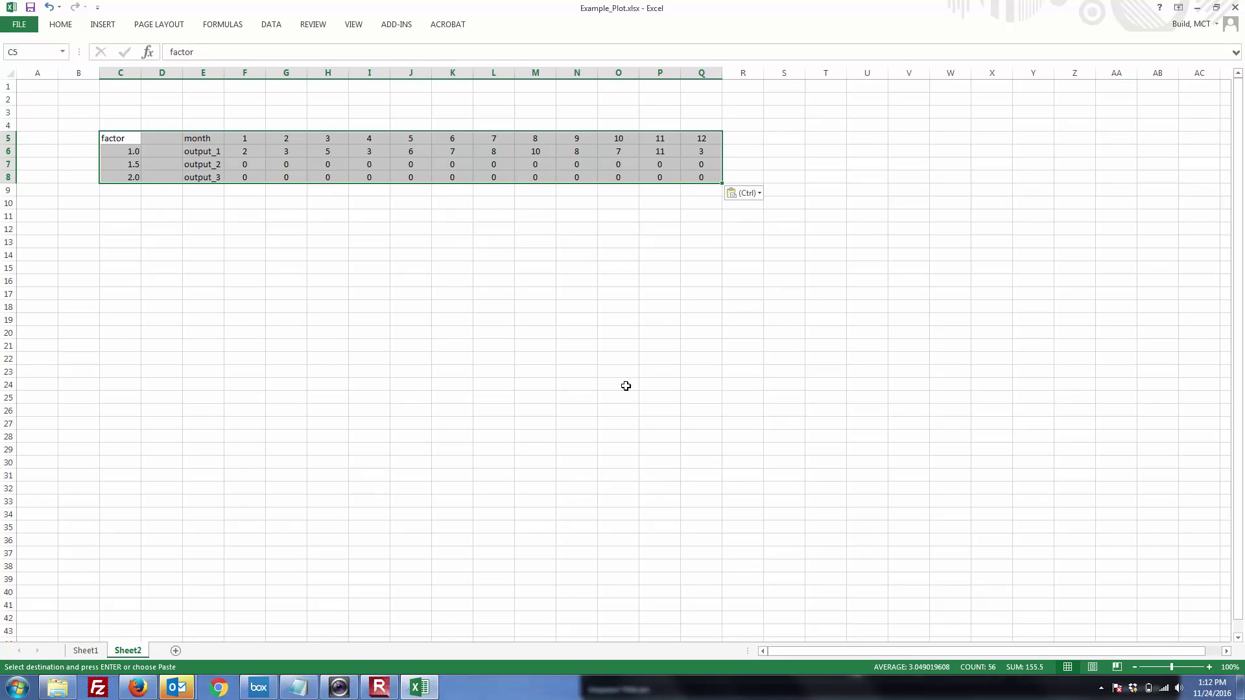
pyautogui.click(622, 356)
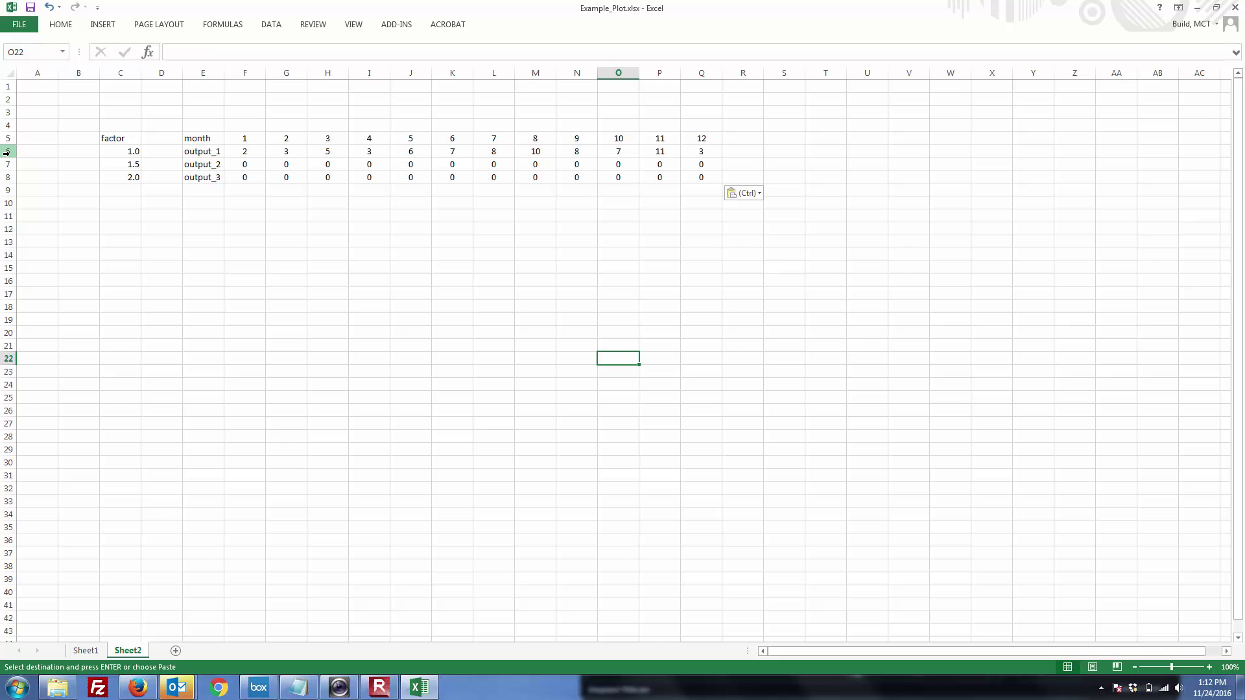
# Insert two blank rows at row 7 below output_1
pyautogui.click(8, 164)
pyautogui.rightClick(9, 166)
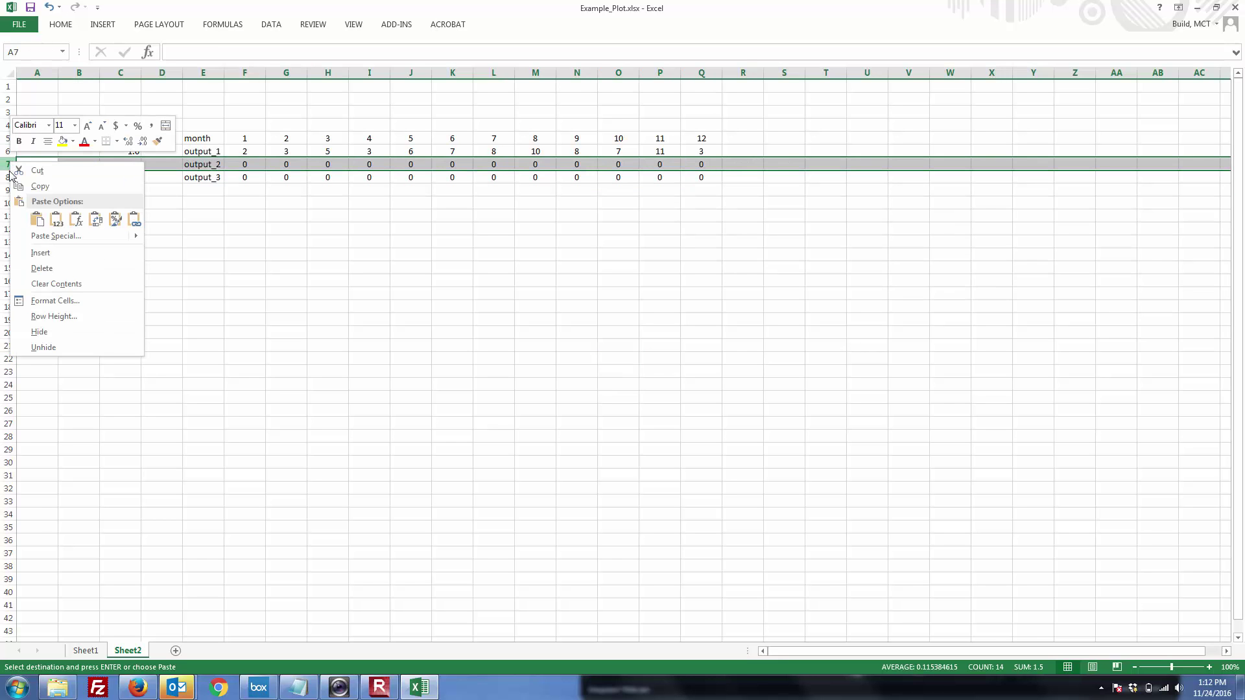
pyautogui.click(41, 253)
pyautogui.click(174, 268)
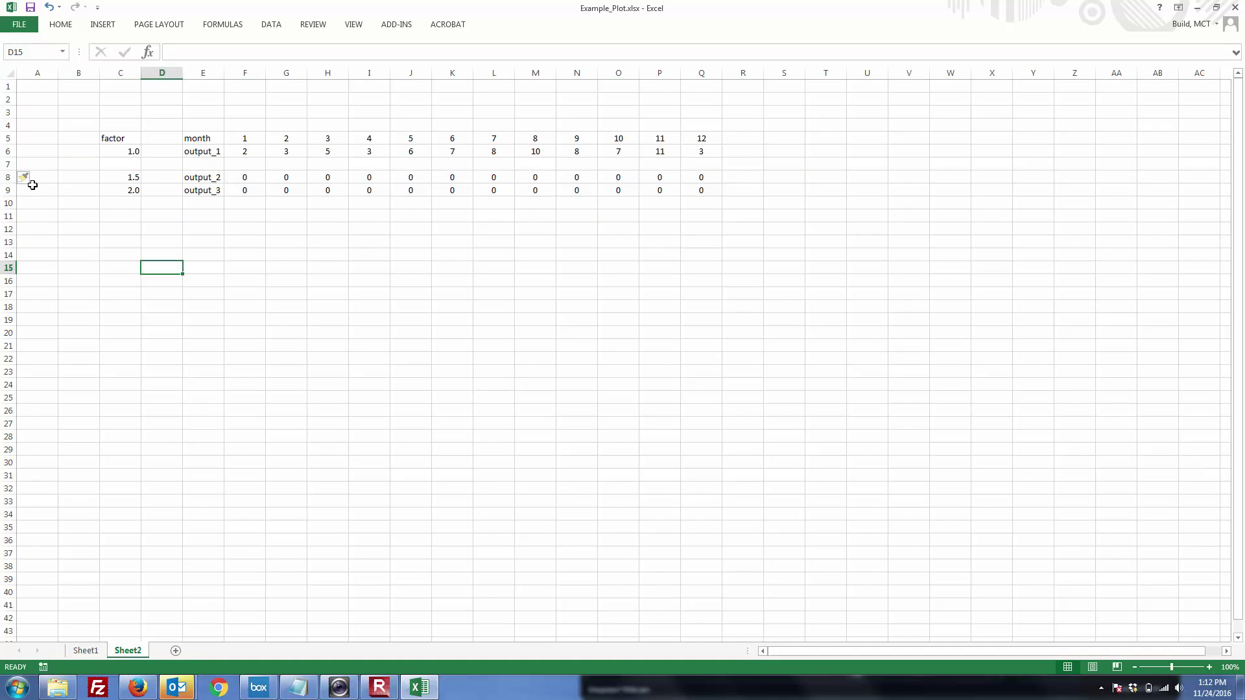
pyautogui.click(8, 164)
pyautogui.rightClick(8, 165)
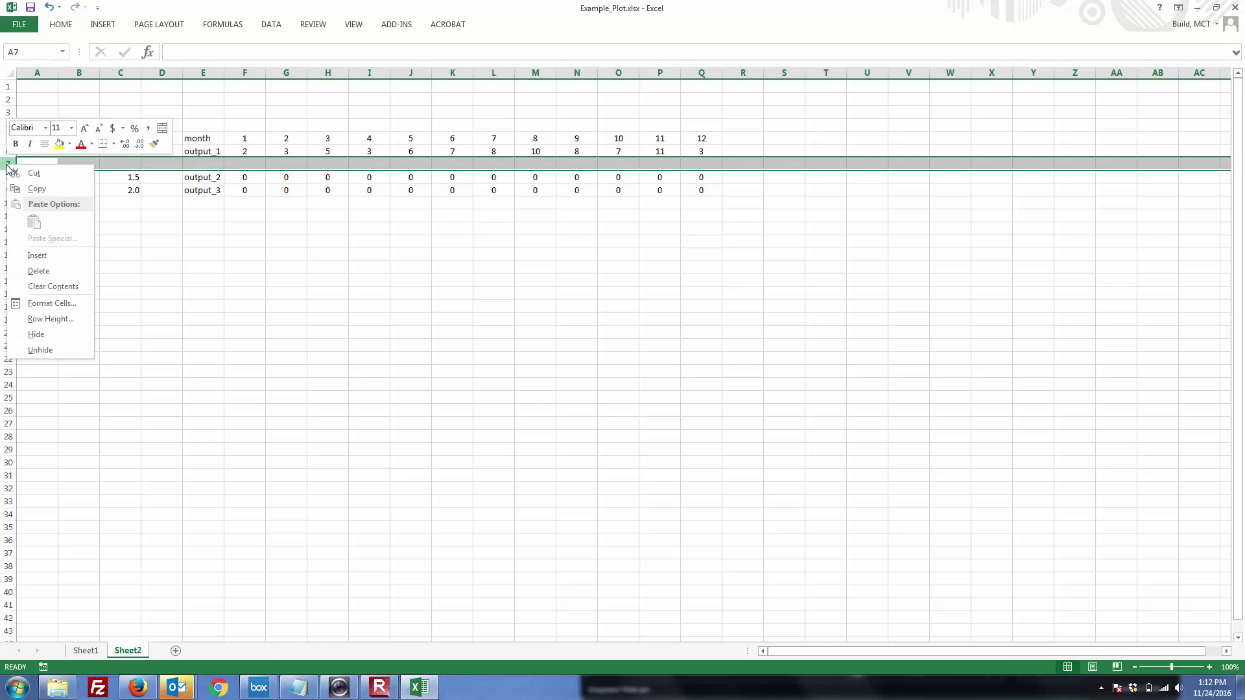
pyautogui.click(37, 255)
pyautogui.click(230, 279)
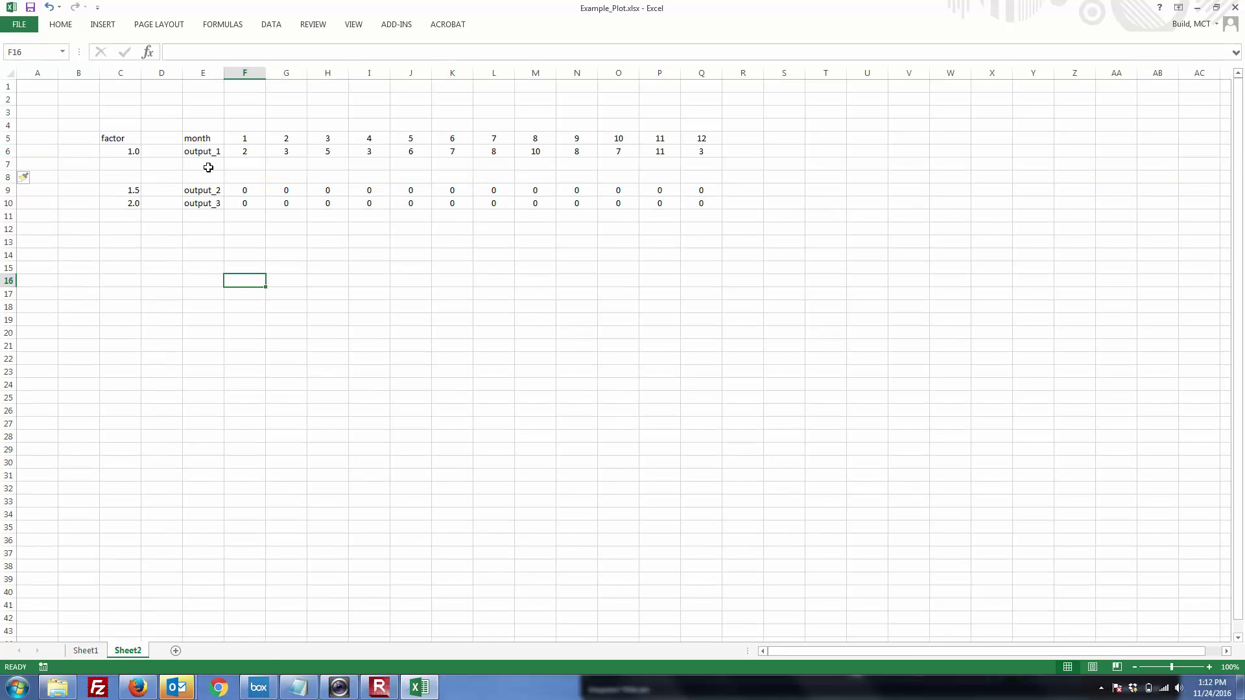
# Fill rows 7 and 8 with 5s from column F through Q
pyautogui.click(240, 168)
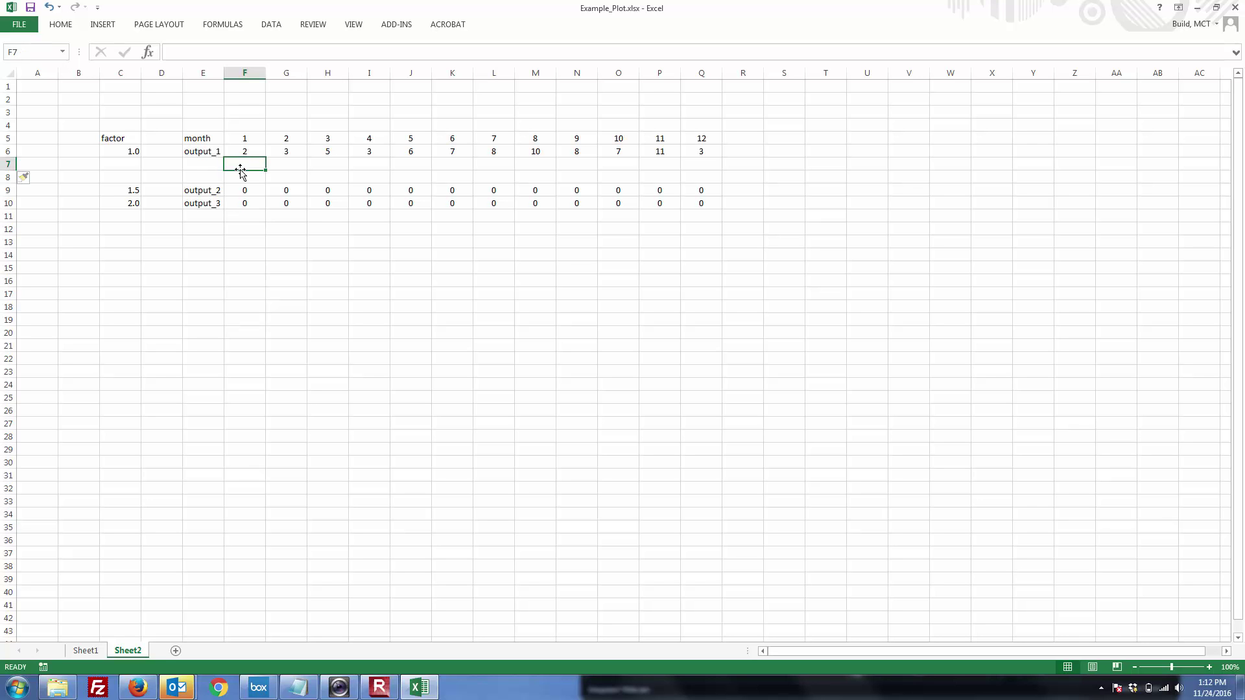
pyautogui.write('5')
pyautogui.press('Tab')
pyautogui.write('5')
pyautogui.press('Tab')
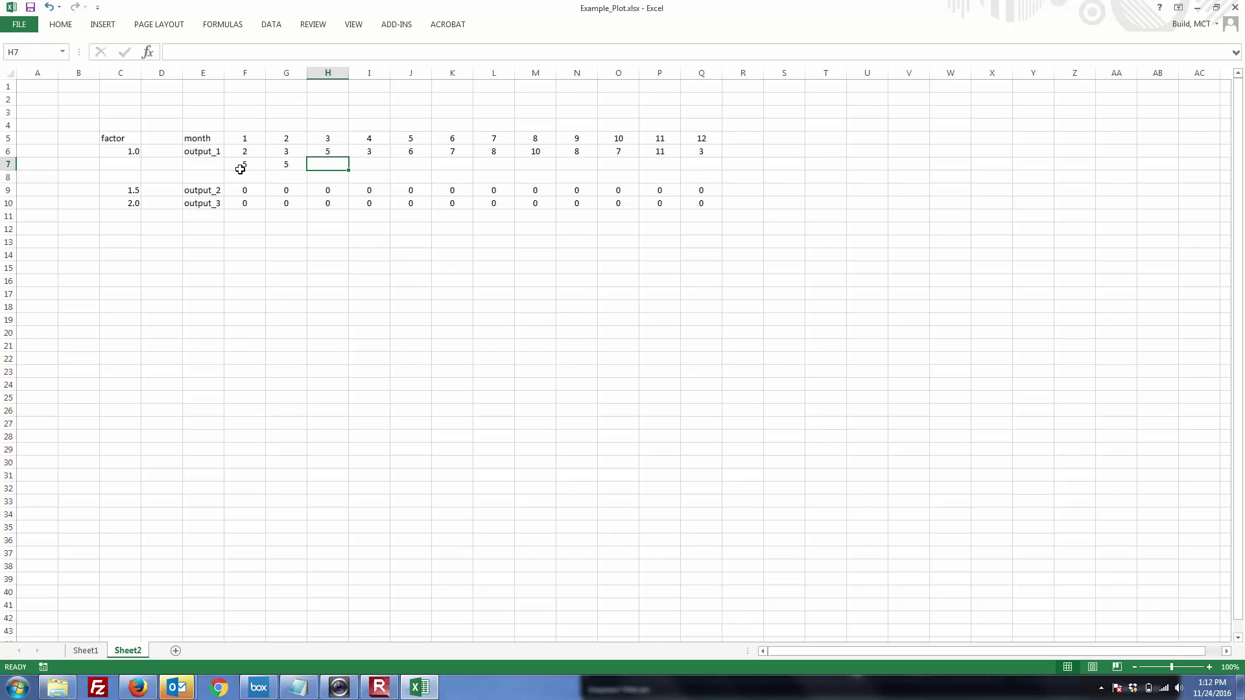
pyautogui.write('5')
pyautogui.press('Tab')
pyautogui.moveTo(241, 168); pyautogui.dragTo(715, 173)
pyautogui.click(786, 242)
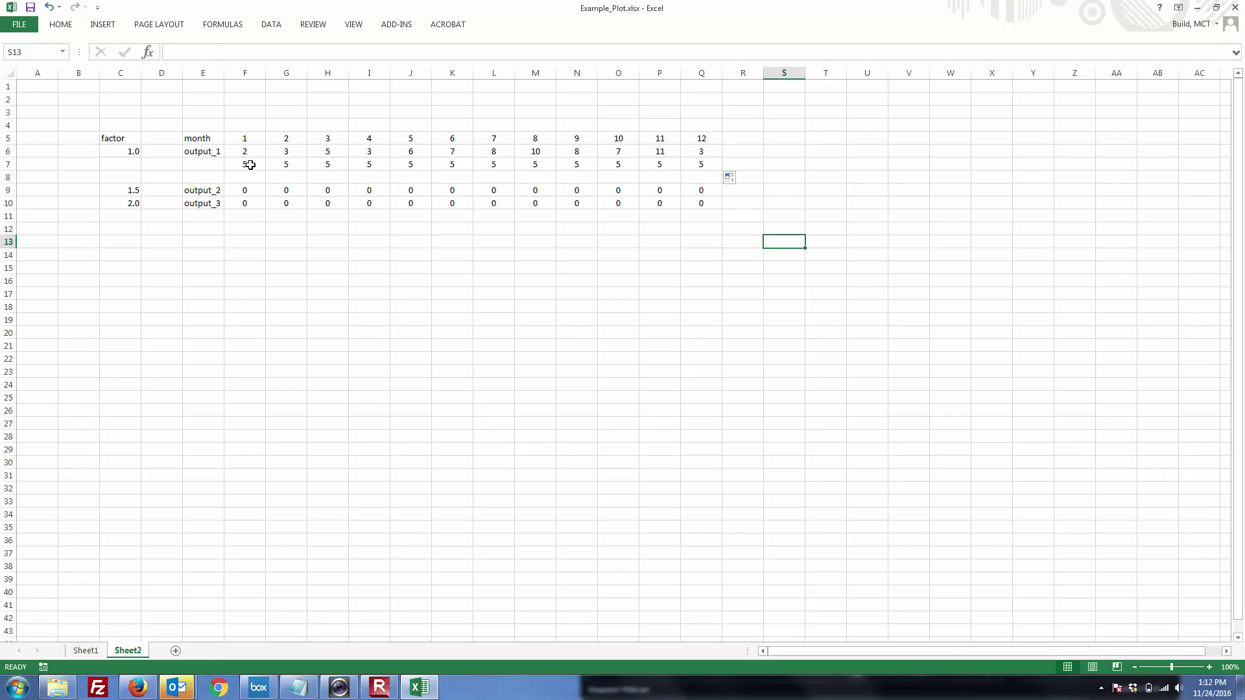
pyautogui.moveTo(250, 164); pyautogui.dragTo(717, 185)
pyautogui.click(960, 487)
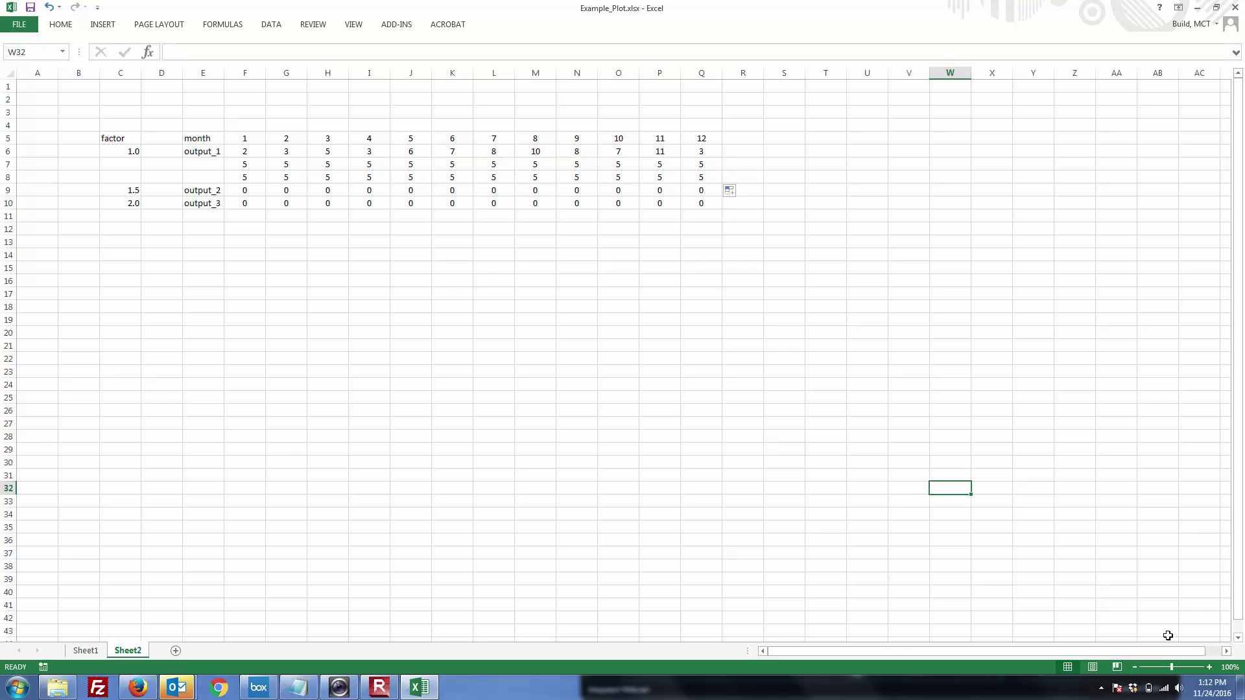
pyautogui.click(1209, 667)
pyautogui.click(1210, 667)
pyautogui.click(1209, 668)
pyautogui.click(1209, 667)
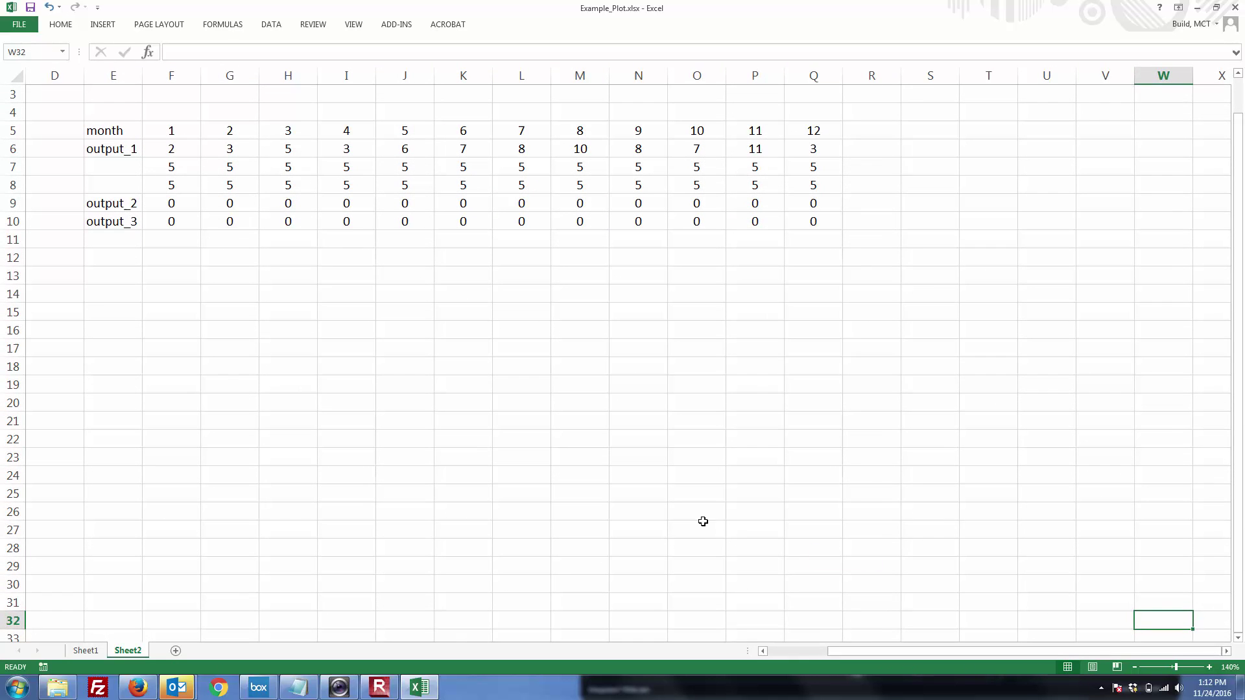
pyautogui.click(703, 526)
# Label the new rows junk_1 in E7 and junk_2 in E8
pyautogui.moveTo(110, 133); pyautogui.dragTo(792, 153)
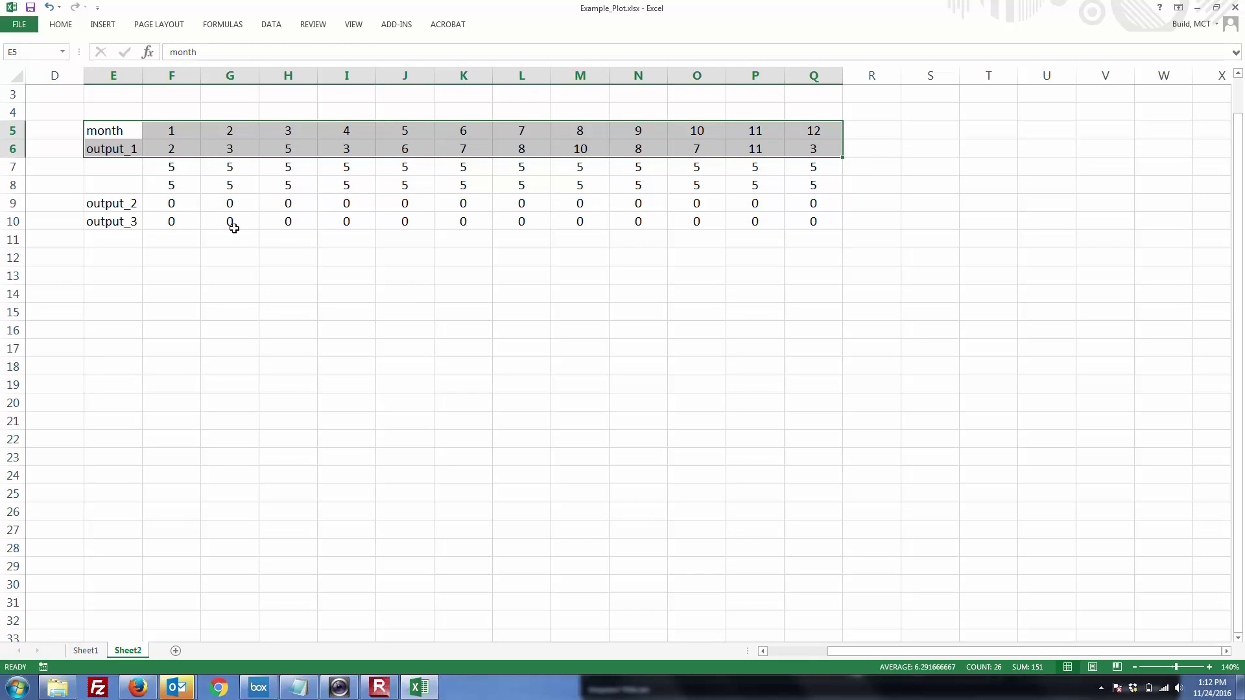
pyautogui.click(264, 292)
pyautogui.moveTo(124, 131); pyautogui.dragTo(756, 188)
pyautogui.click(638, 348)
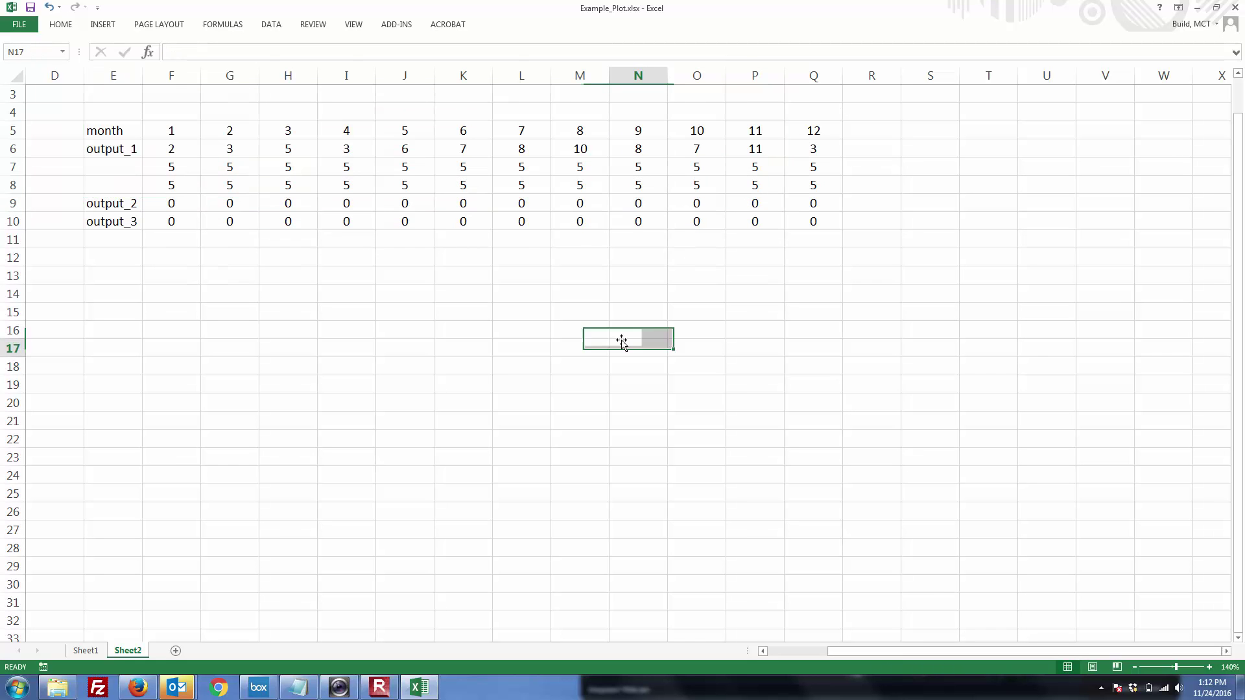
pyautogui.click(101, 166)
pyautogui.write('ju')
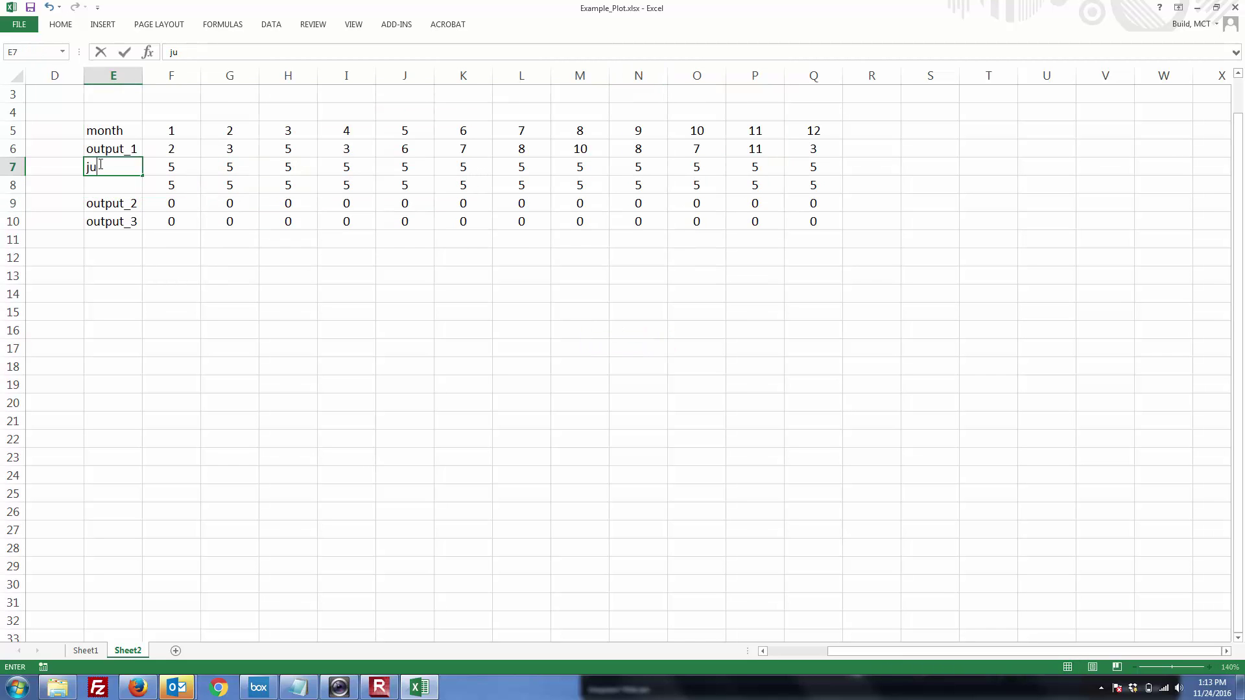
pyautogui.write('nk_1')
pyautogui.press('Return')
pyautogui.write('junk_')
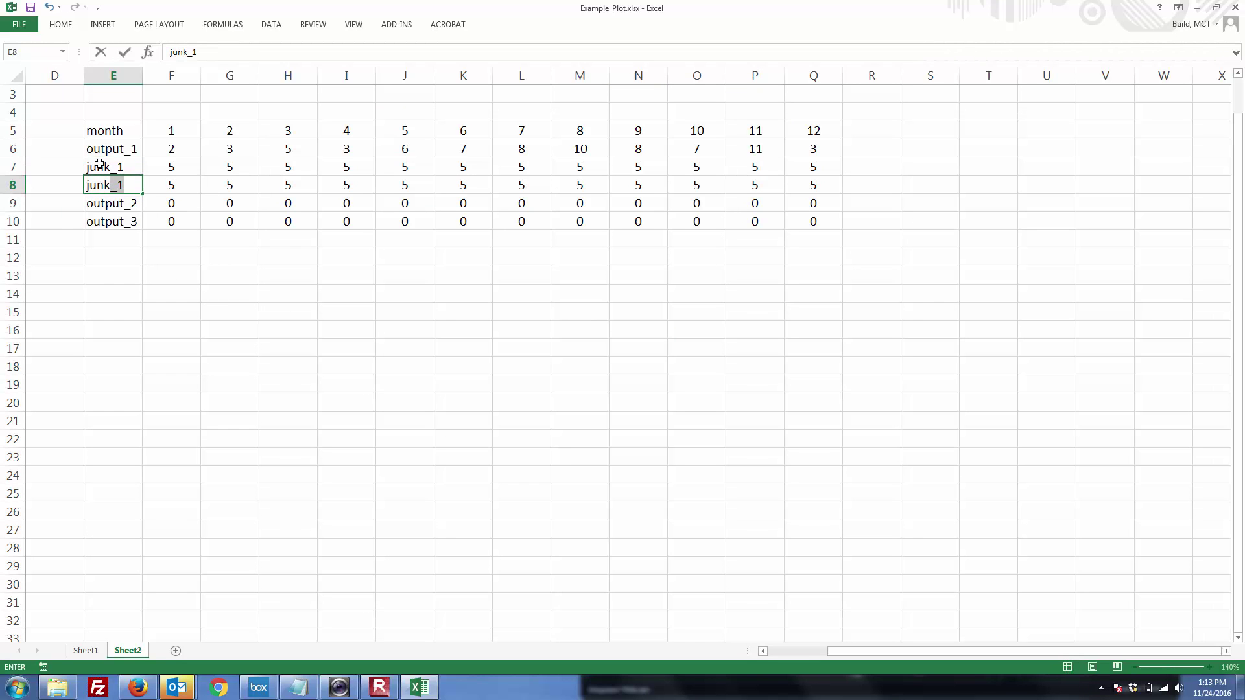
pyautogui.write('_2')
pyautogui.press('Return')
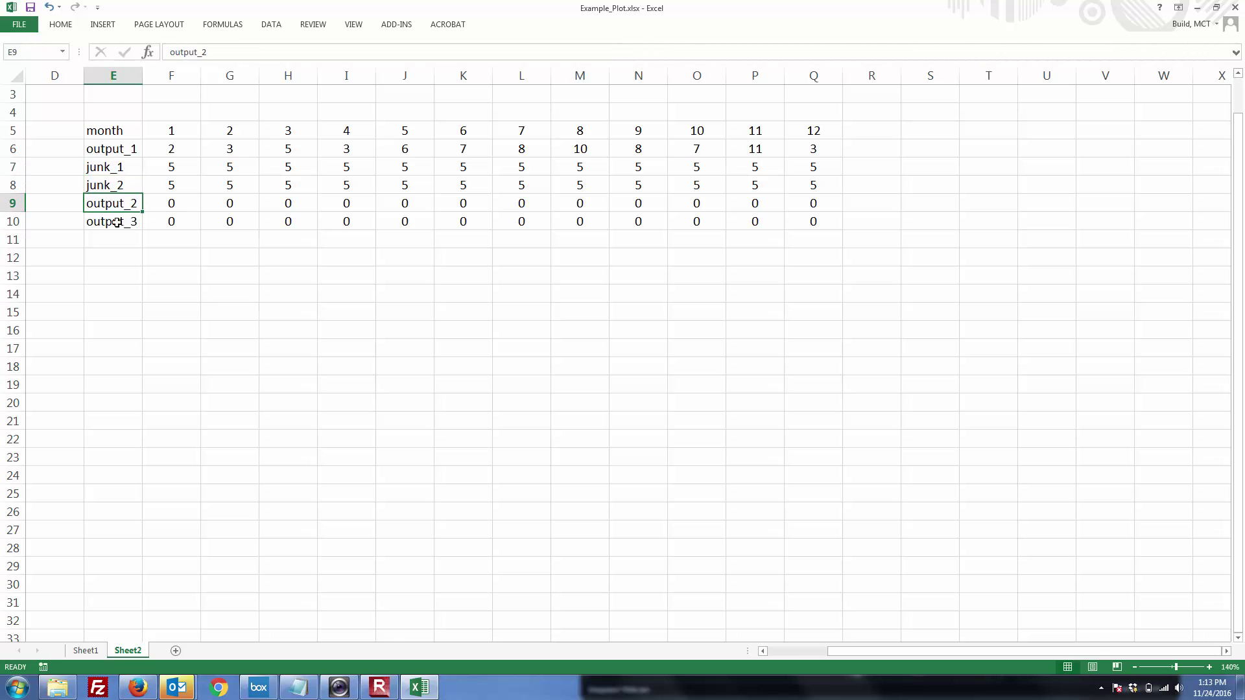
pyautogui.click(119, 268)
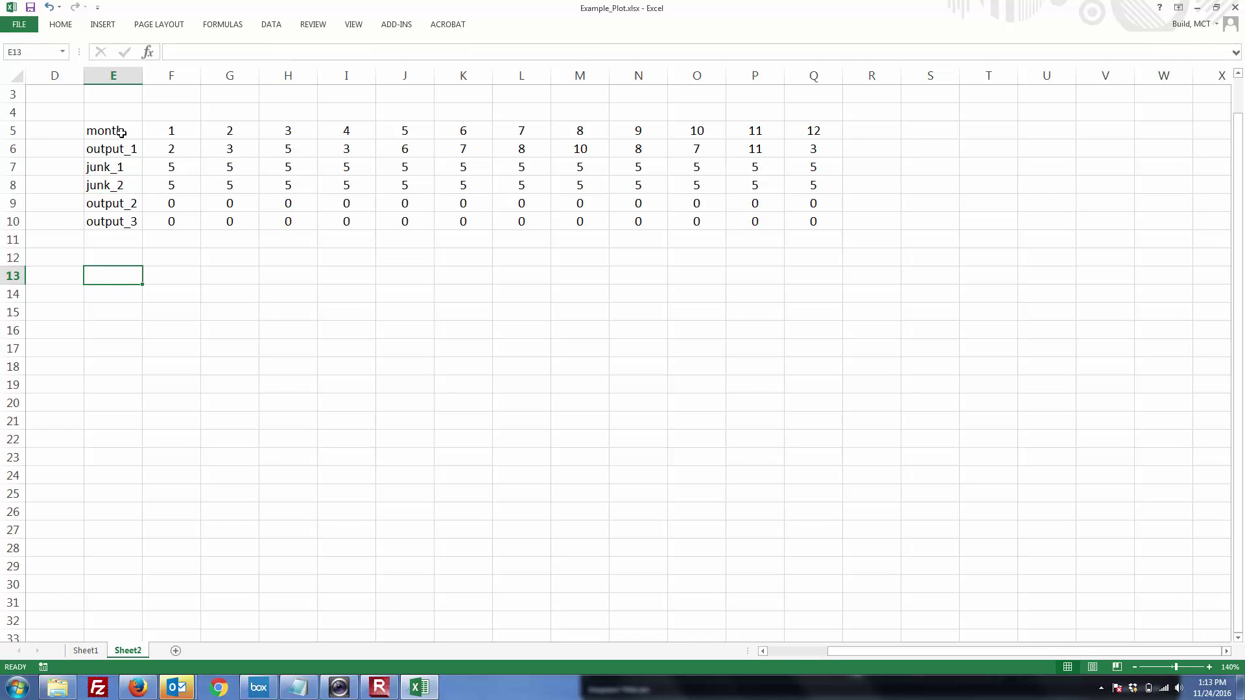
# Insert a blank row 9 above output_2
pyautogui.rightClick(15, 204)
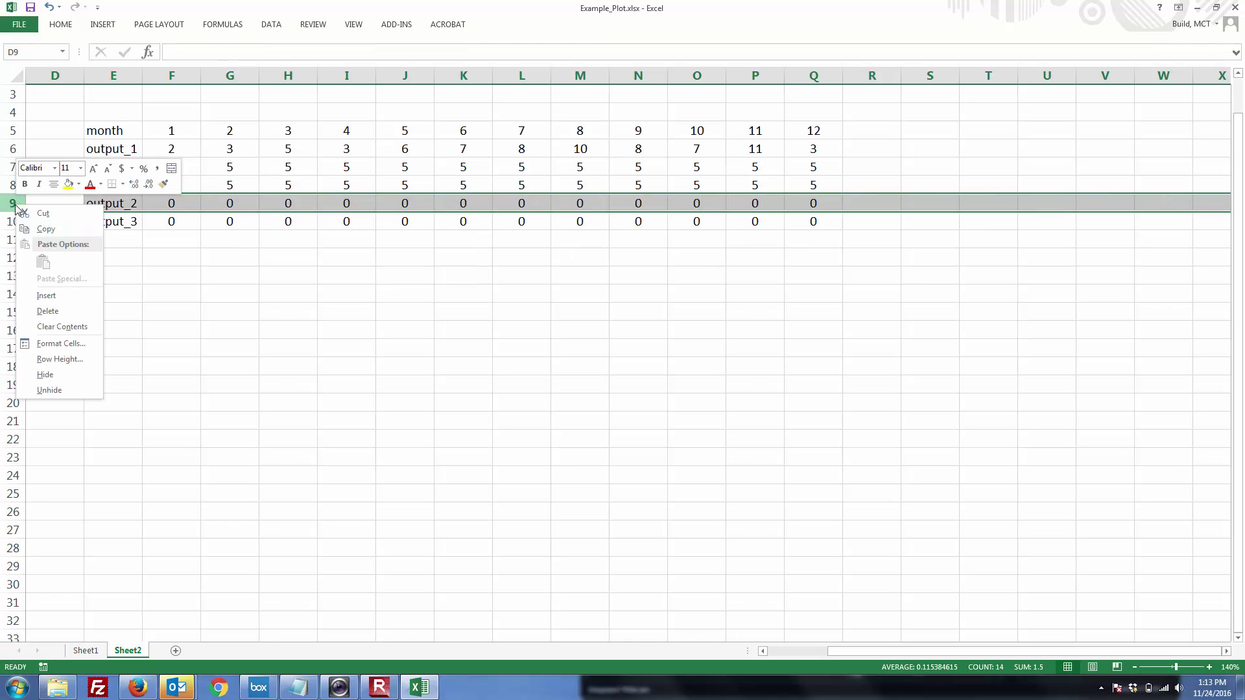
pyautogui.click(45, 297)
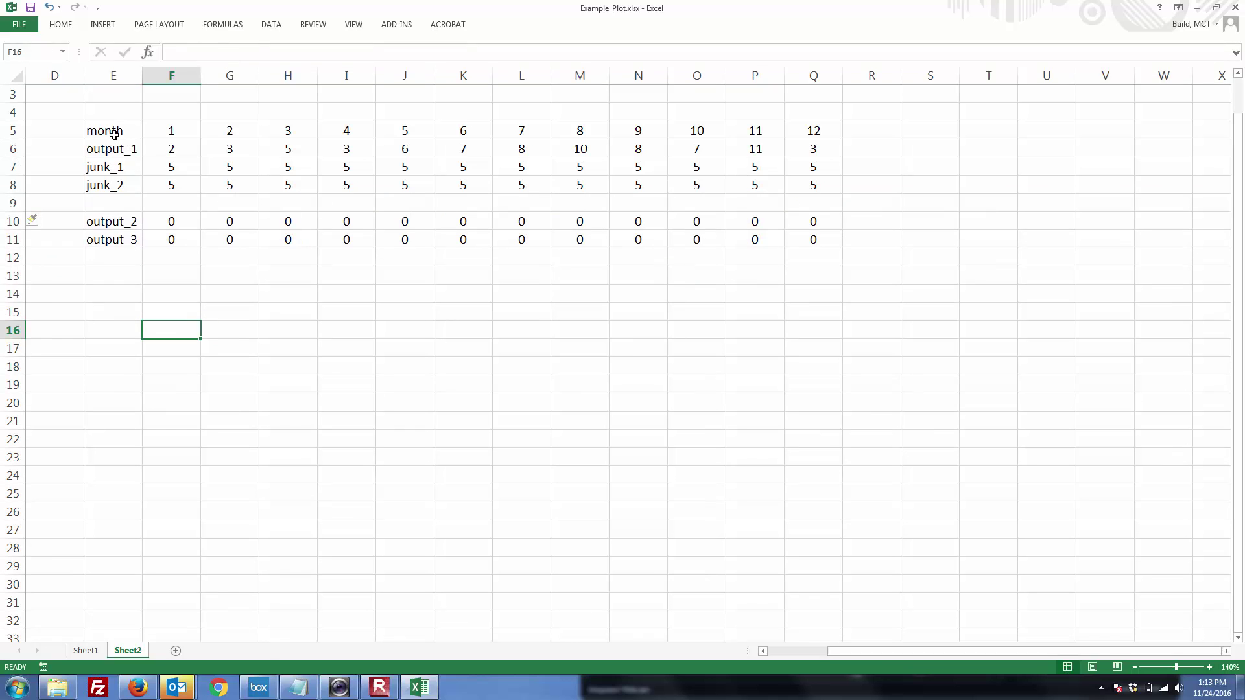
pyautogui.moveTo(157, 150); pyautogui.dragTo(789, 149)
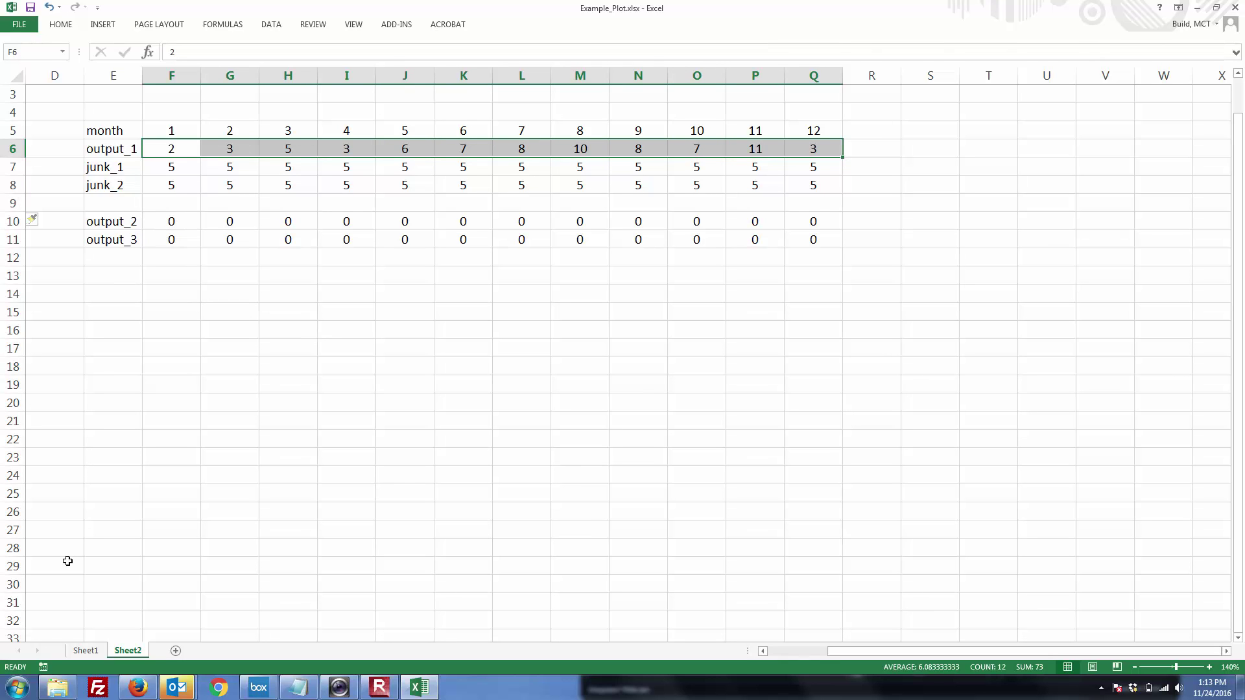
# Copy the factor values from column A on Sheet1, then return to Sheet2
pyautogui.click(86, 650)
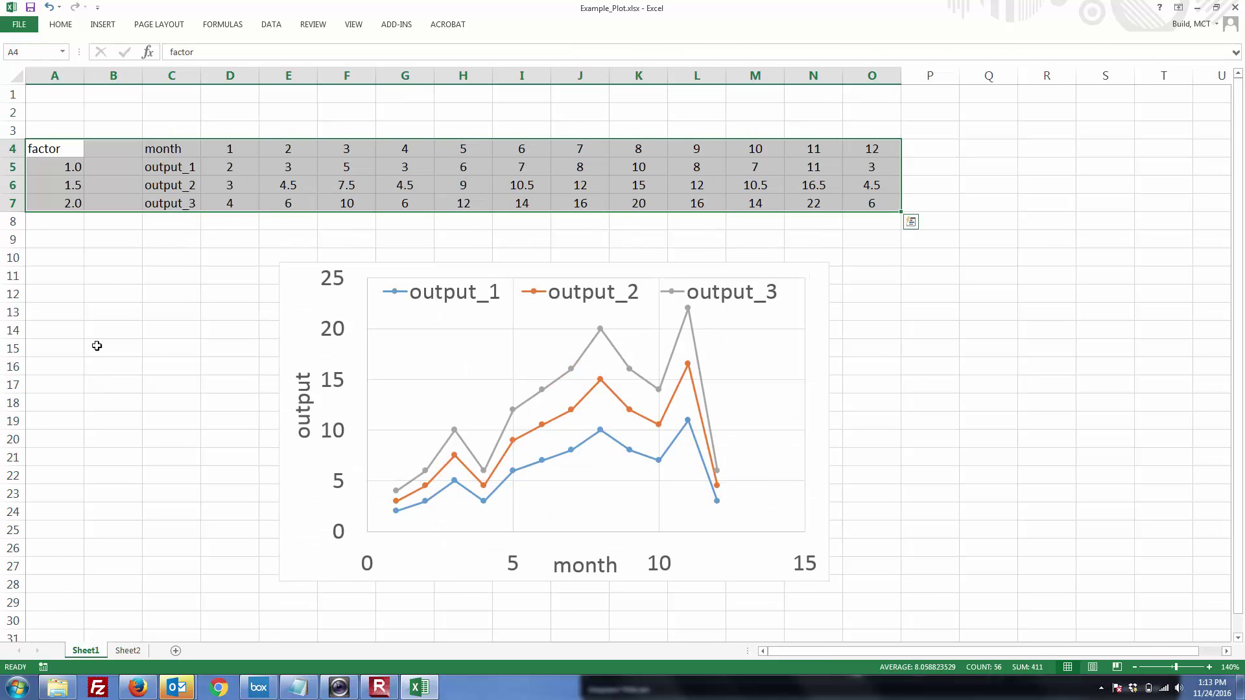
pyautogui.click(66, 148)
pyautogui.moveTo(66, 182); pyautogui.dragTo(70, 203)
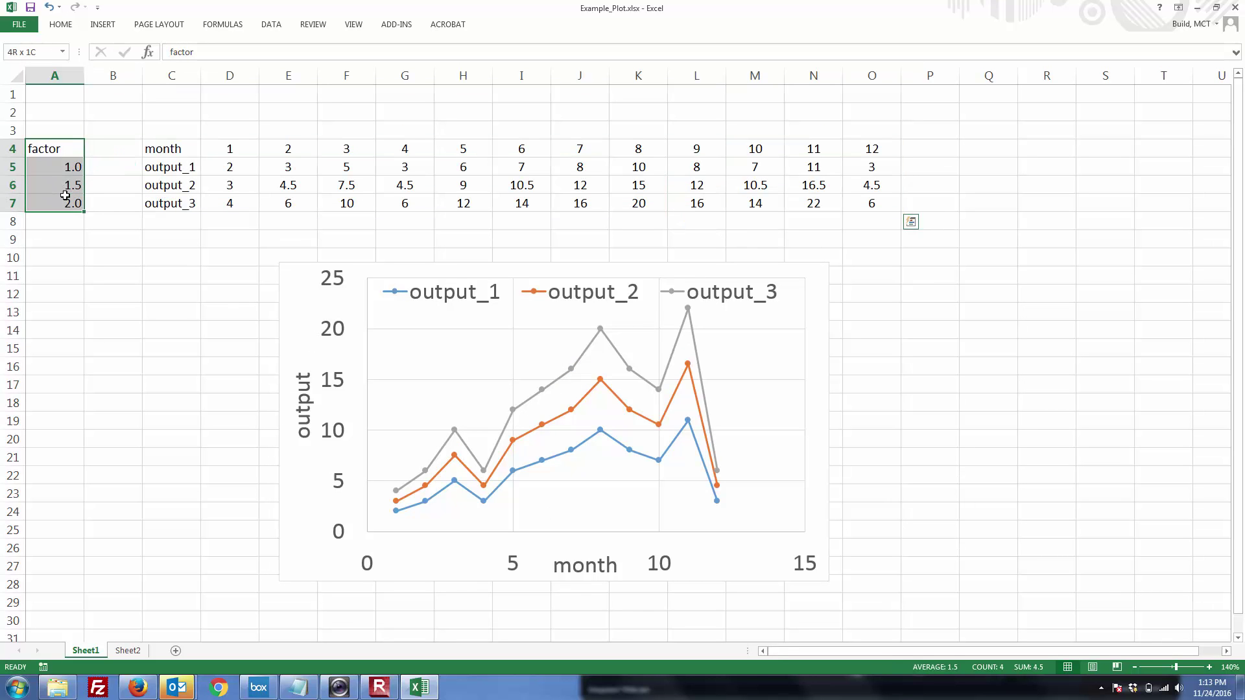
pyautogui.hotkey('ctrl', 'c')
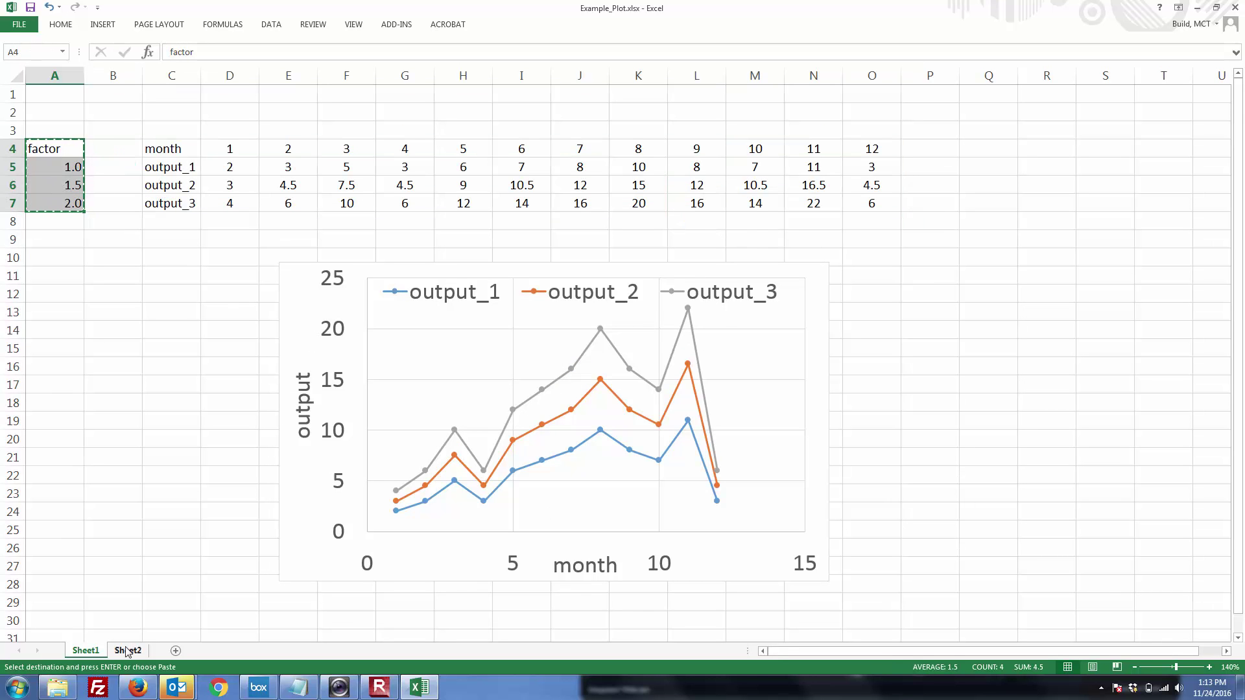
pyautogui.click(128, 651)
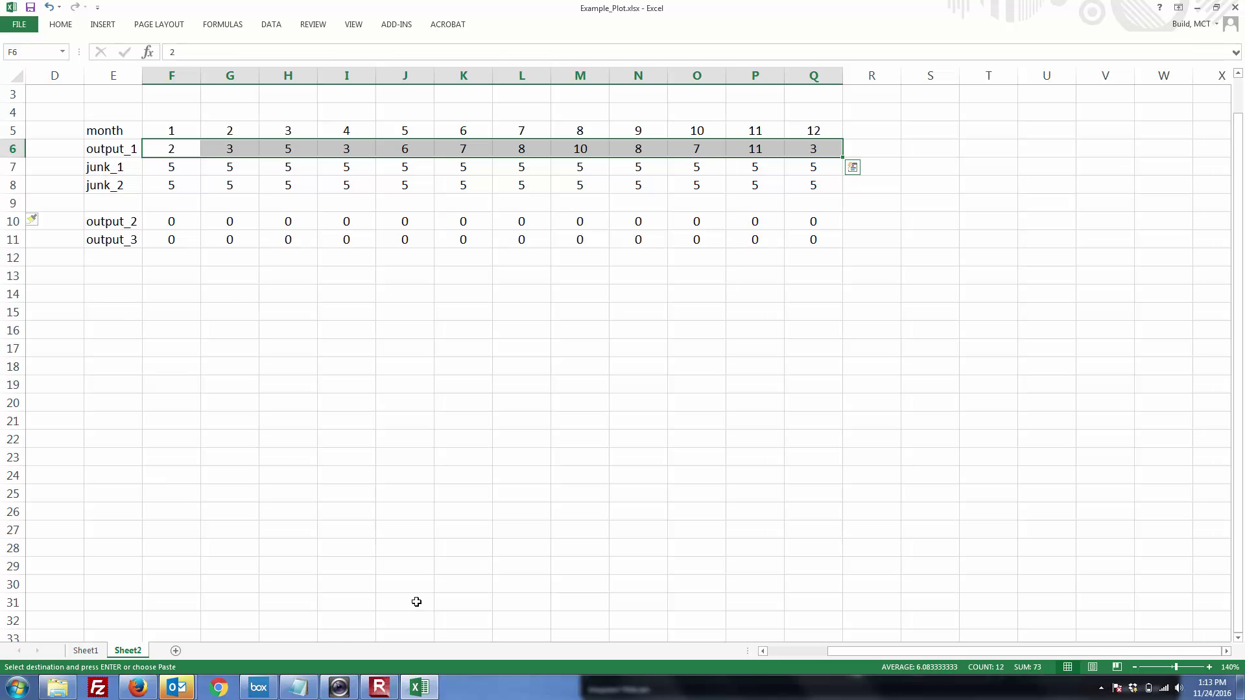
pyautogui.click(764, 652)
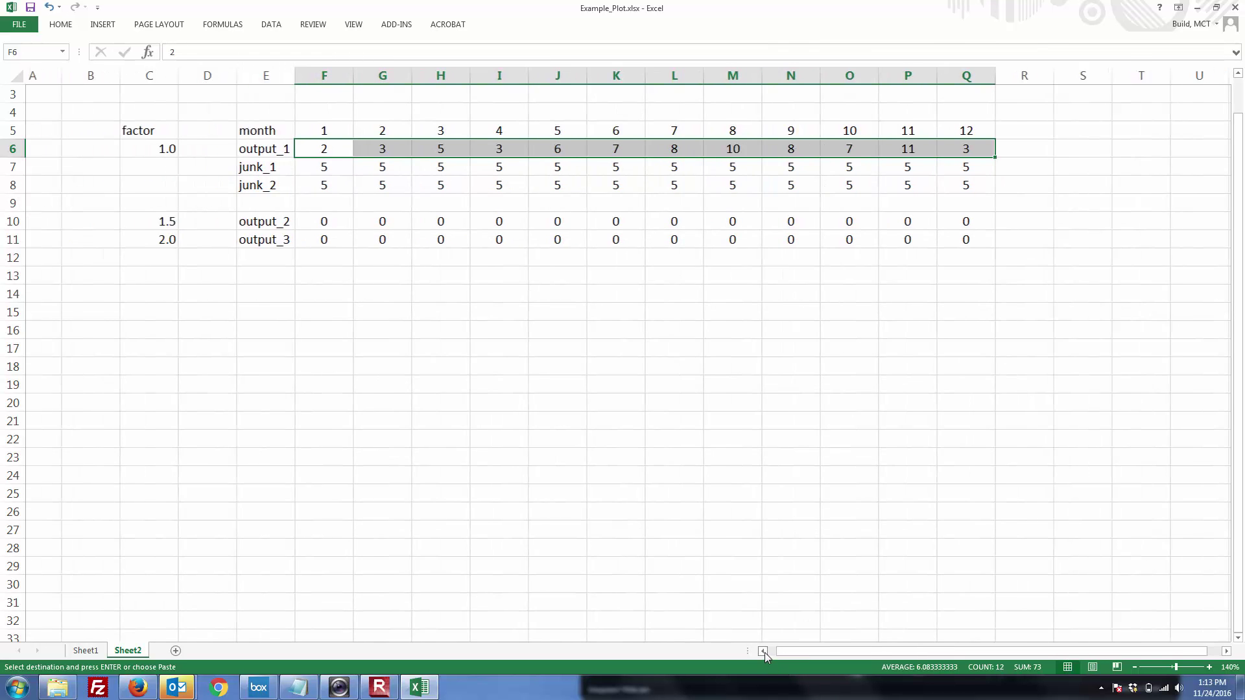
pyautogui.click(553, 553)
pyautogui.click(428, 382)
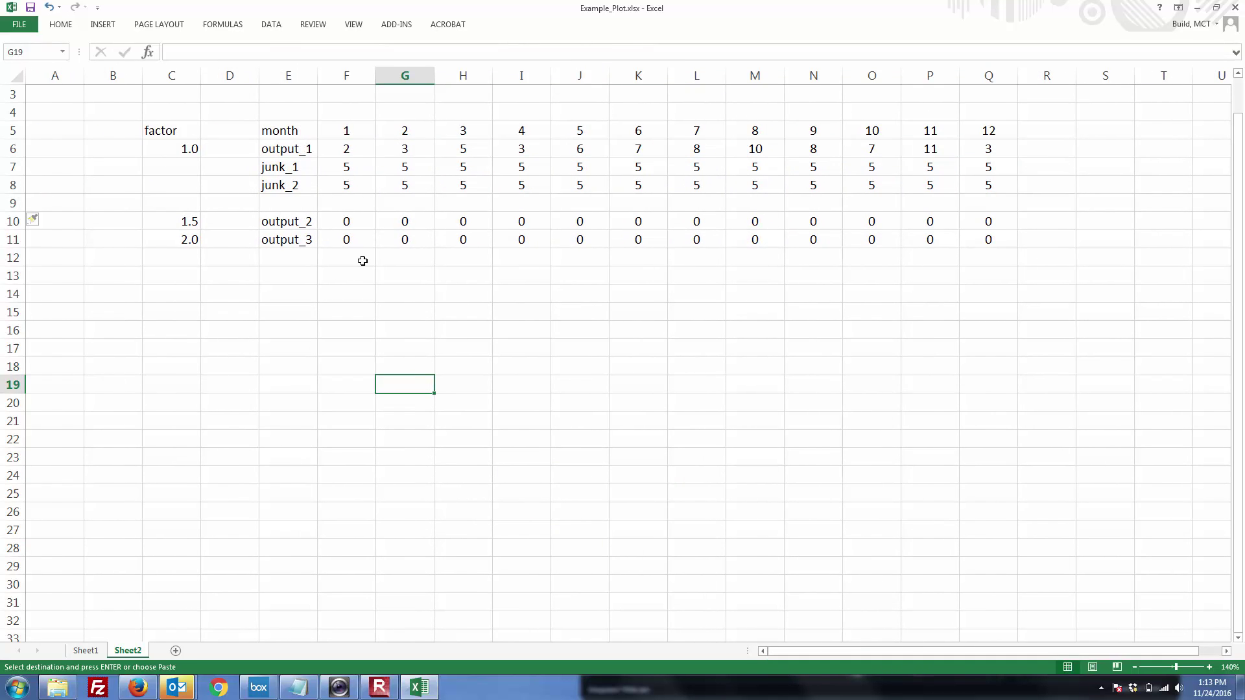
# Point F10 and F11 at the $C10 and $C11 factors and fill them across to column Q
pyautogui.doubleClick(348, 222)
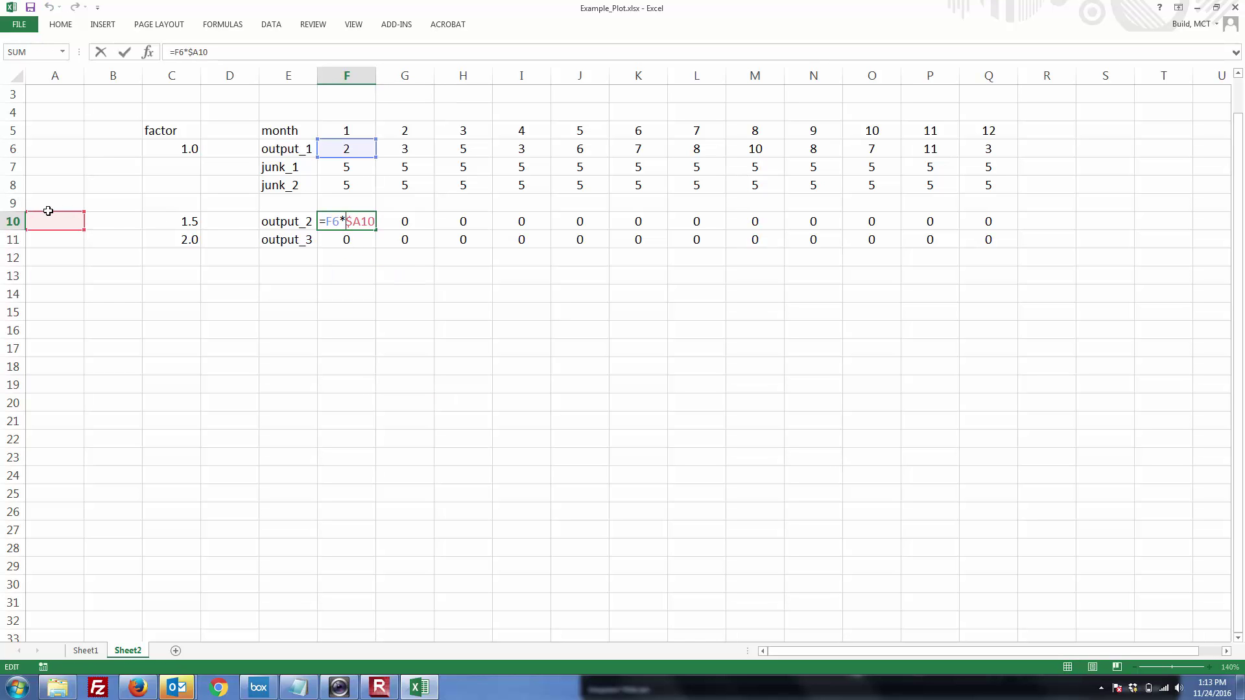
pyautogui.moveTo(48, 211); pyautogui.dragTo(154, 216)
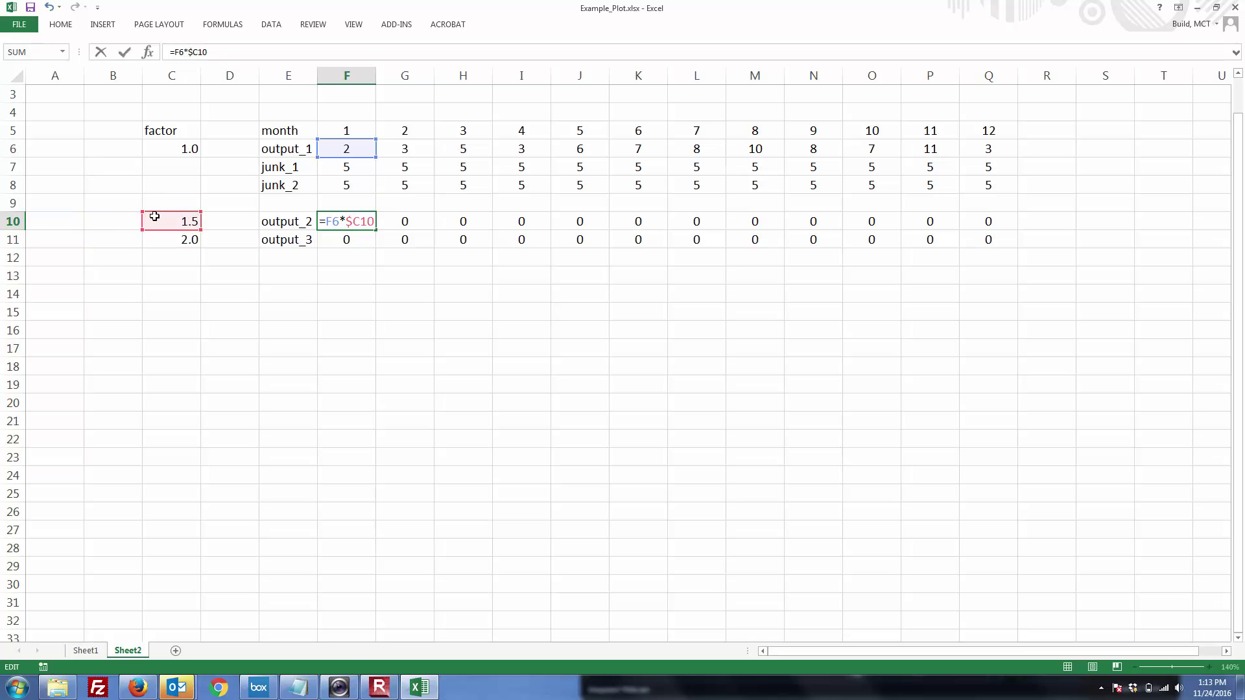
pyautogui.press('Return')
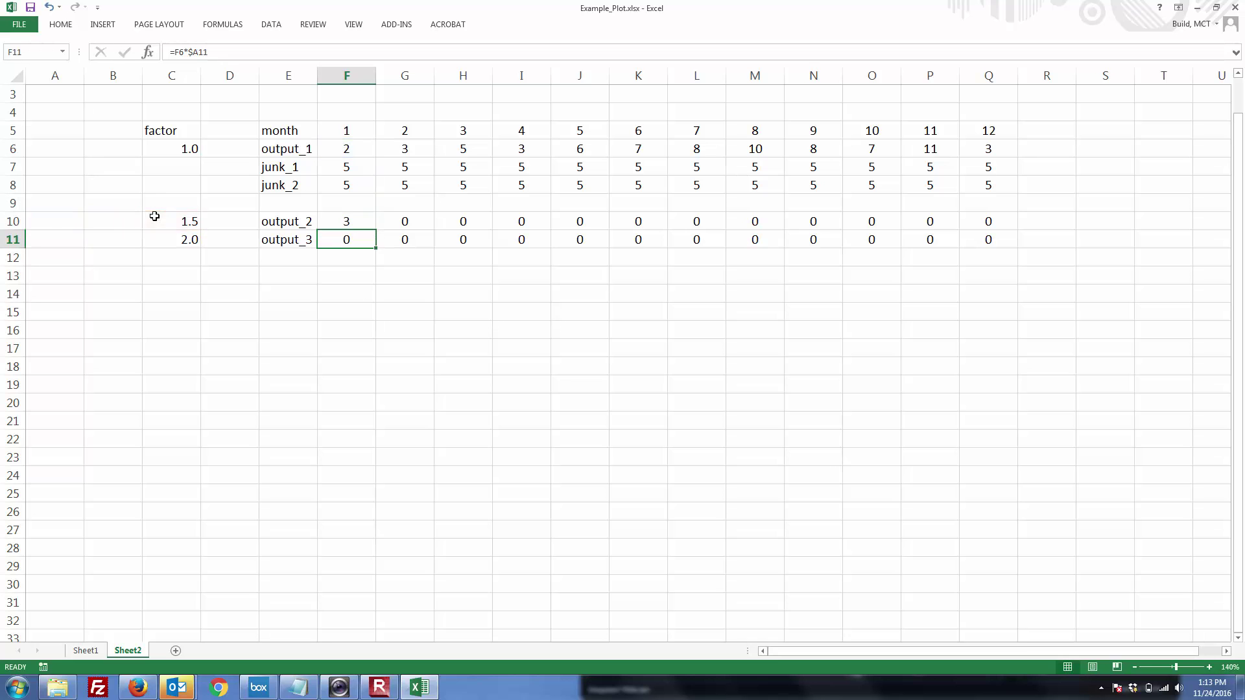
pyautogui.doubleClick(349, 241)
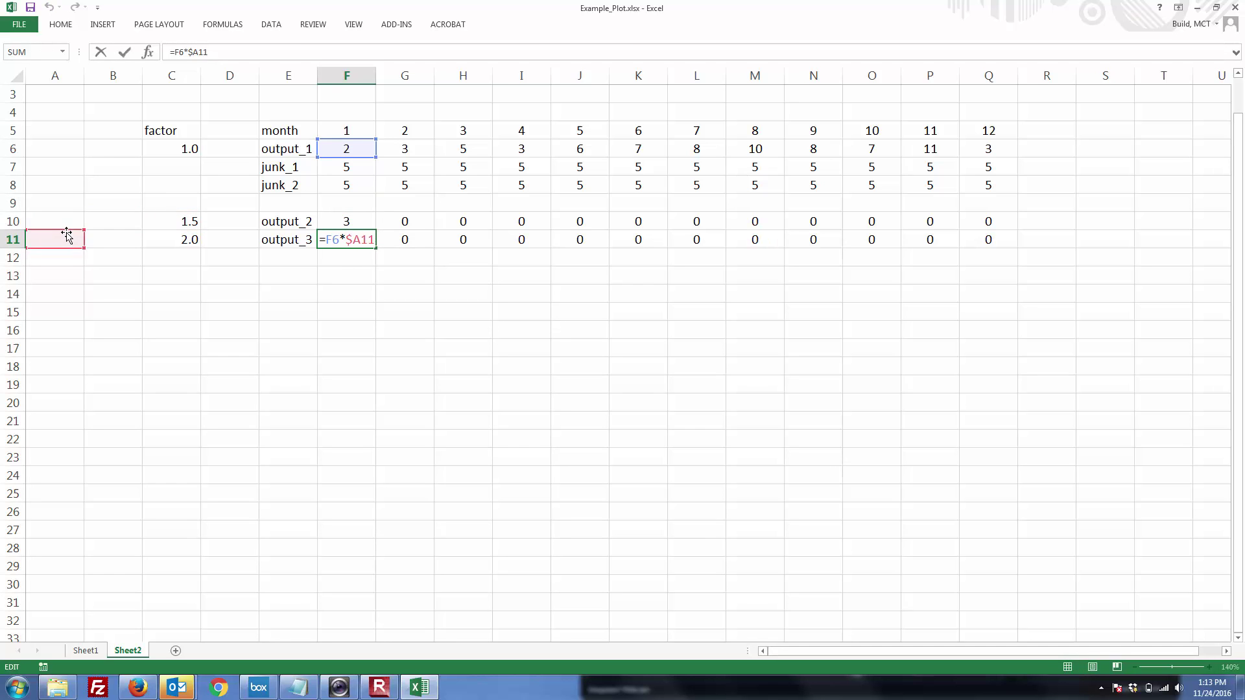
pyautogui.moveTo(67, 235); pyautogui.dragTo(193, 237)
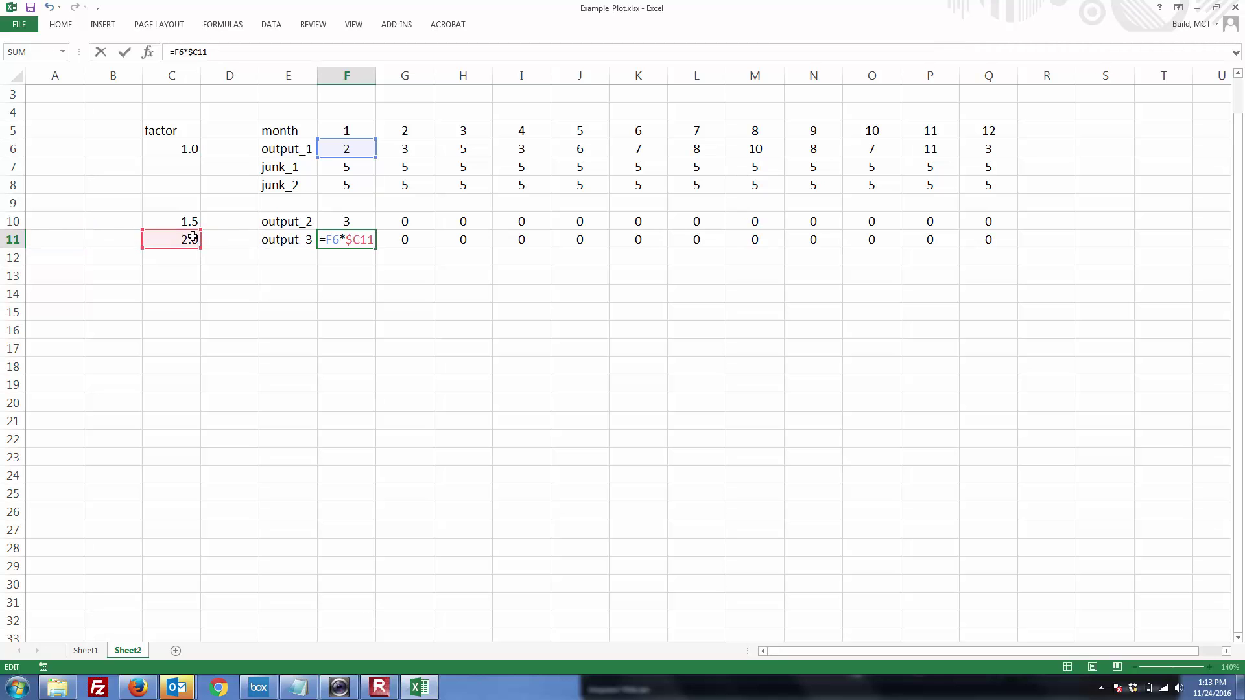
pyautogui.press('Return')
pyautogui.click(363, 229)
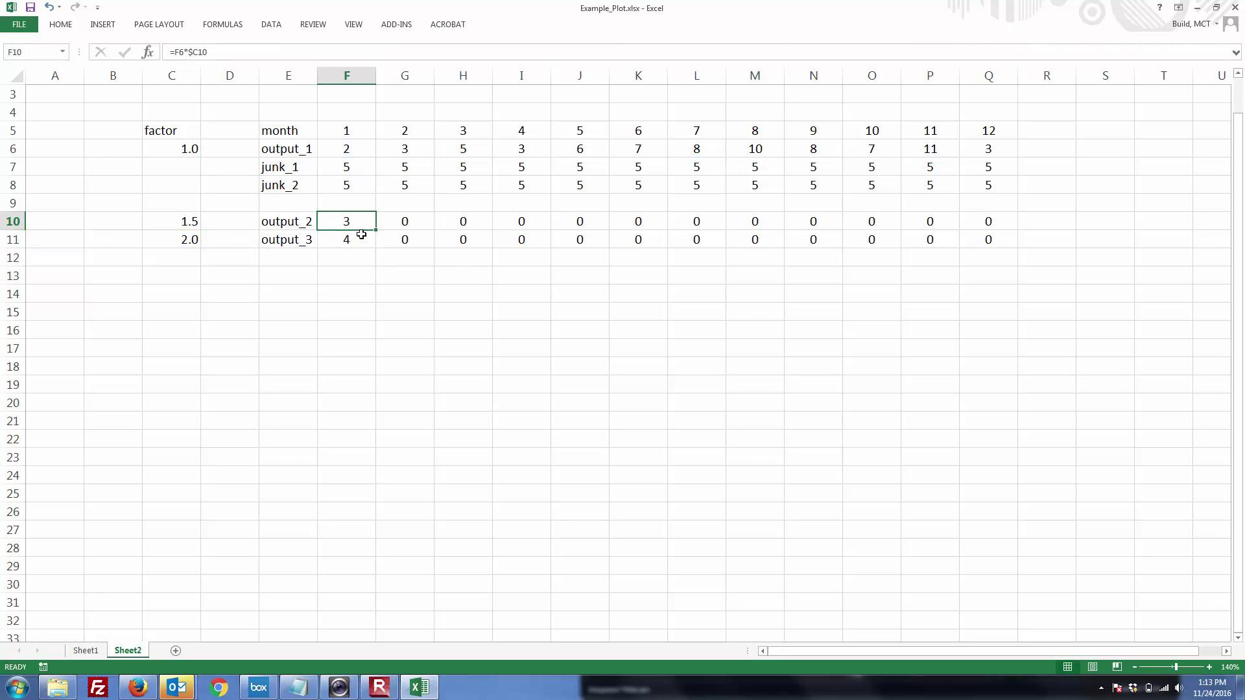
pyautogui.moveTo(361, 234); pyautogui.dragTo(997, 245)
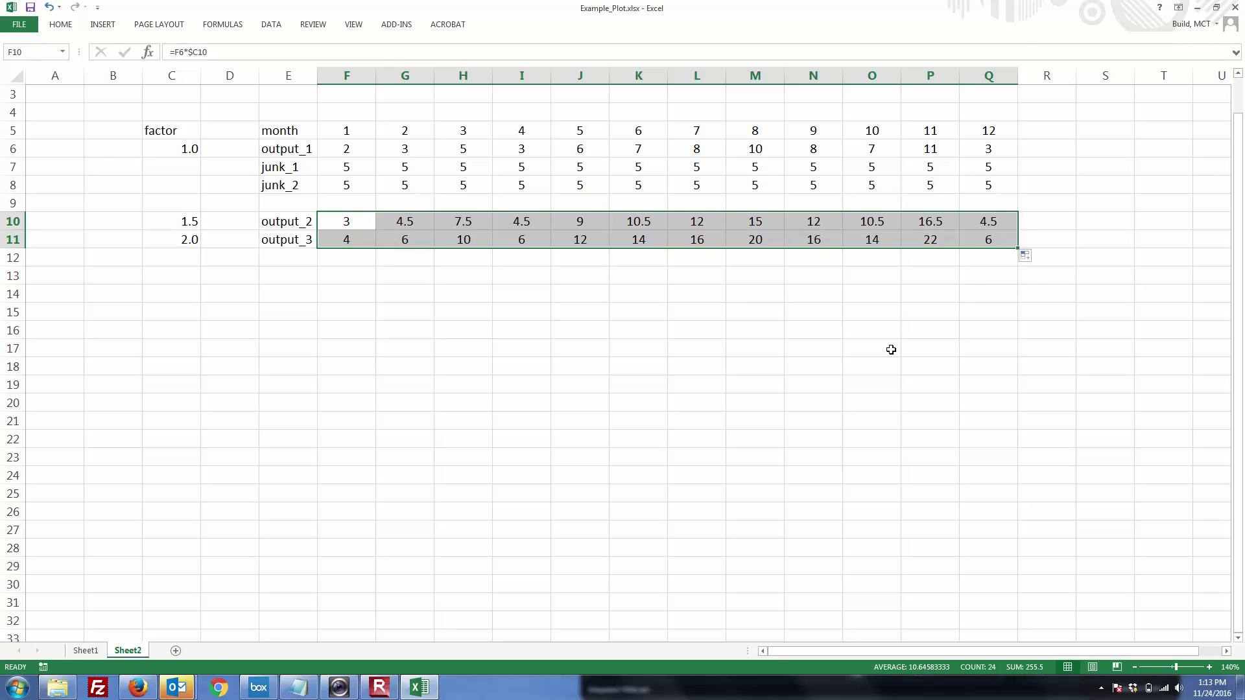
pyautogui.click(891, 350)
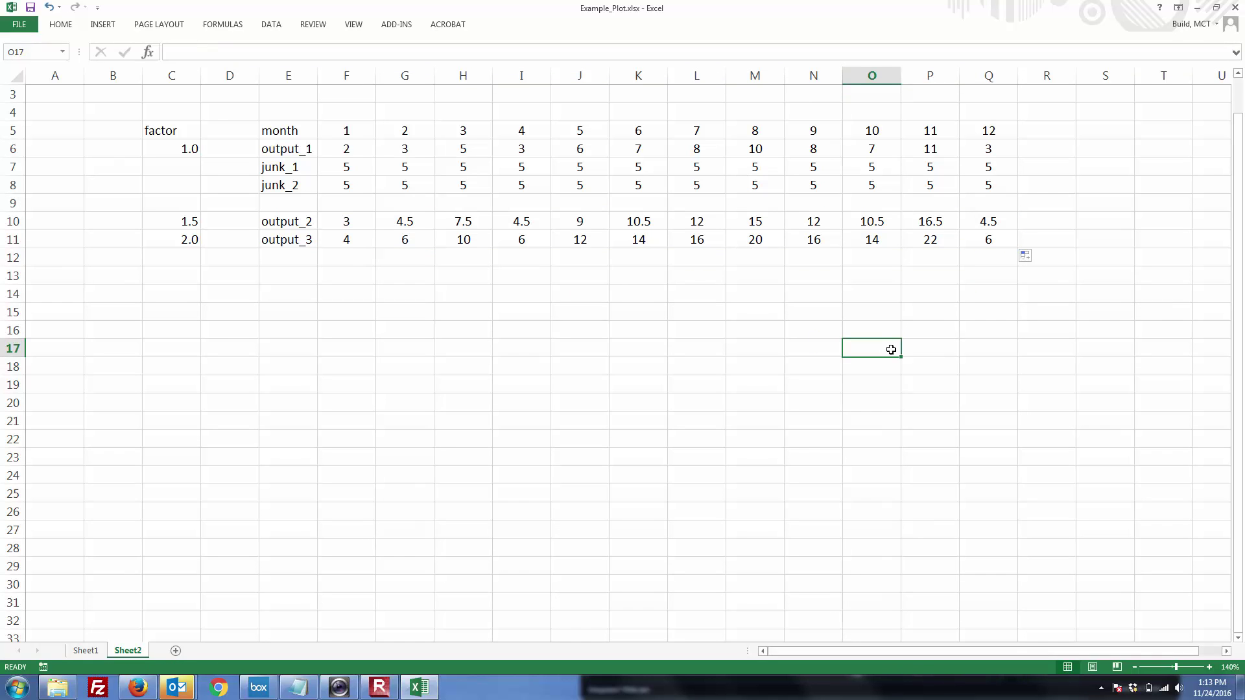
# Check the output_2 and output_3 formulas in F10:H10, F11:H11 and K11
pyautogui.doubleClick(352, 224)
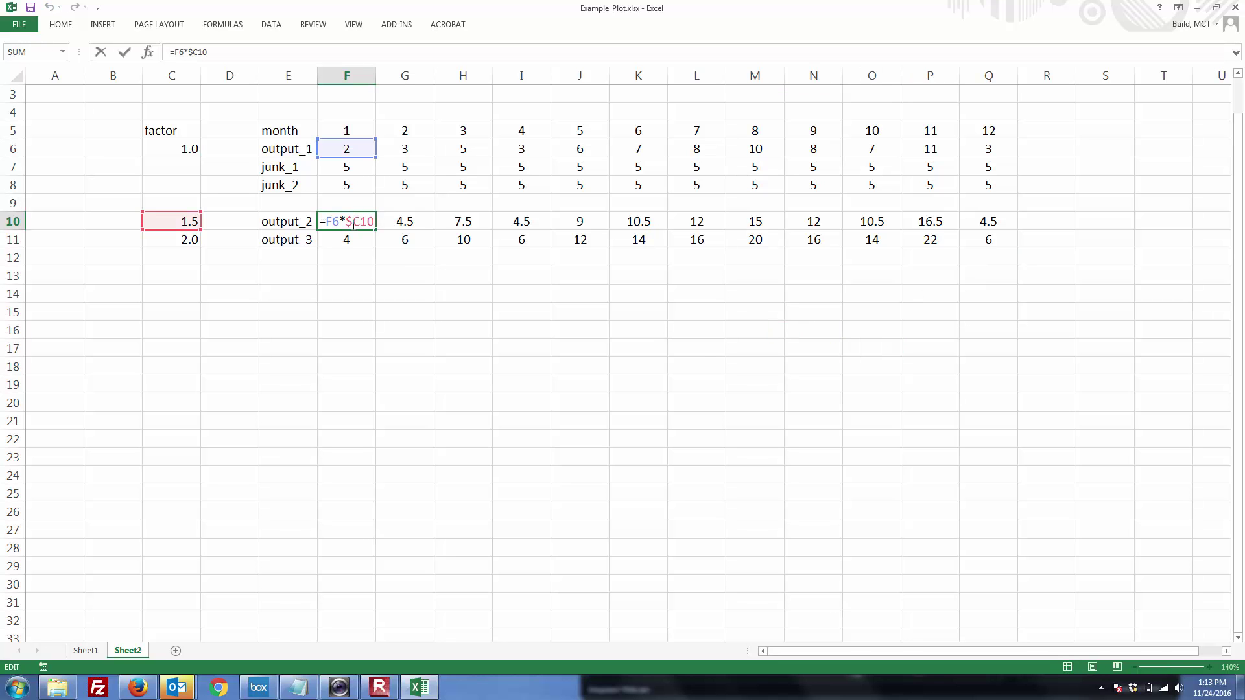
pyautogui.press('Tab')
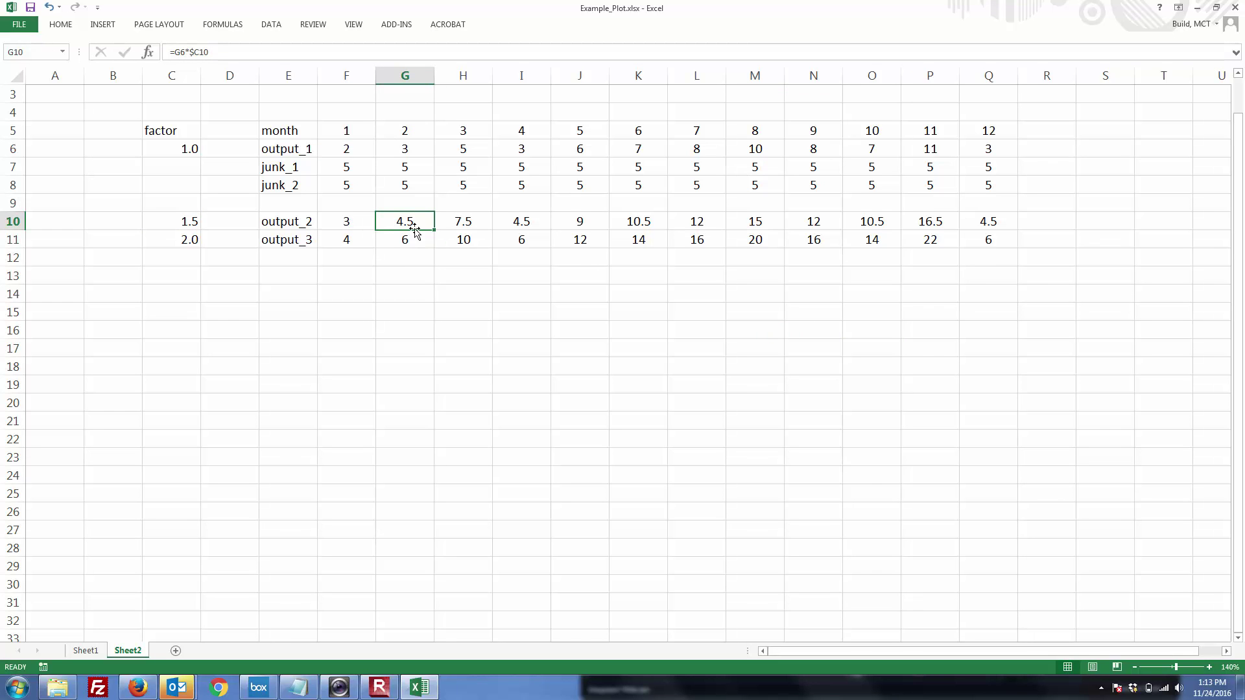
pyautogui.doubleClick(413, 222)
pyautogui.press('Tab')
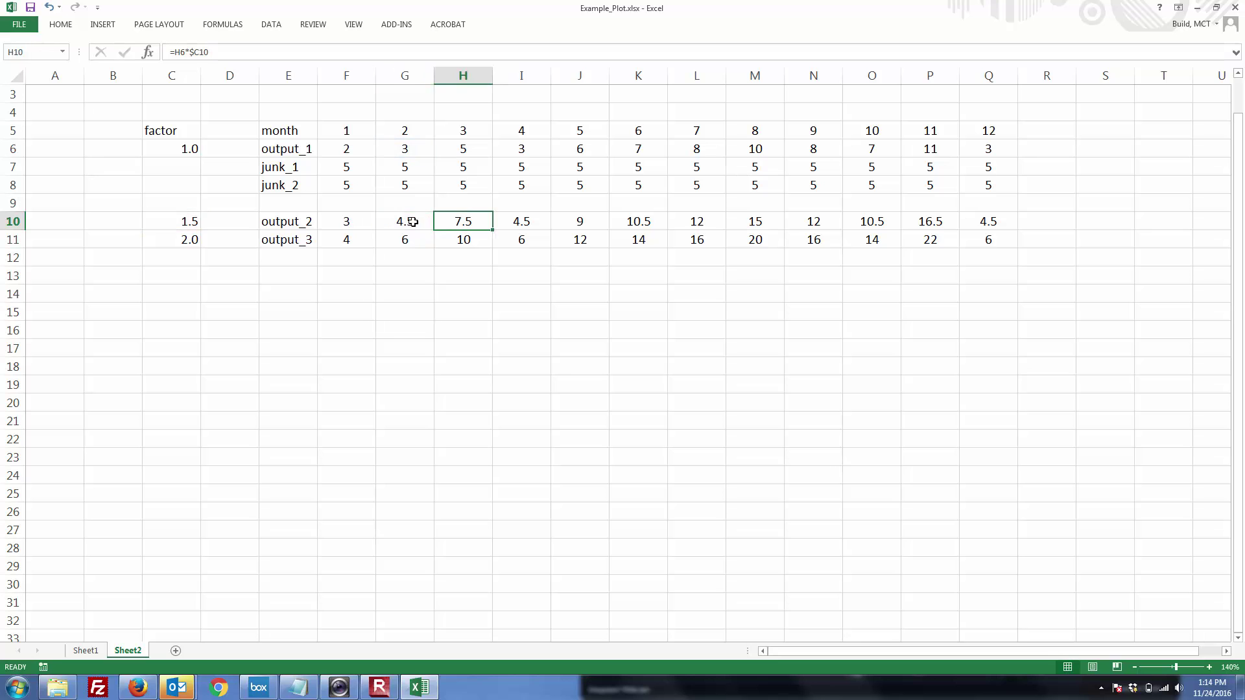
pyautogui.doubleClick(446, 224)
pyautogui.press('Tab')
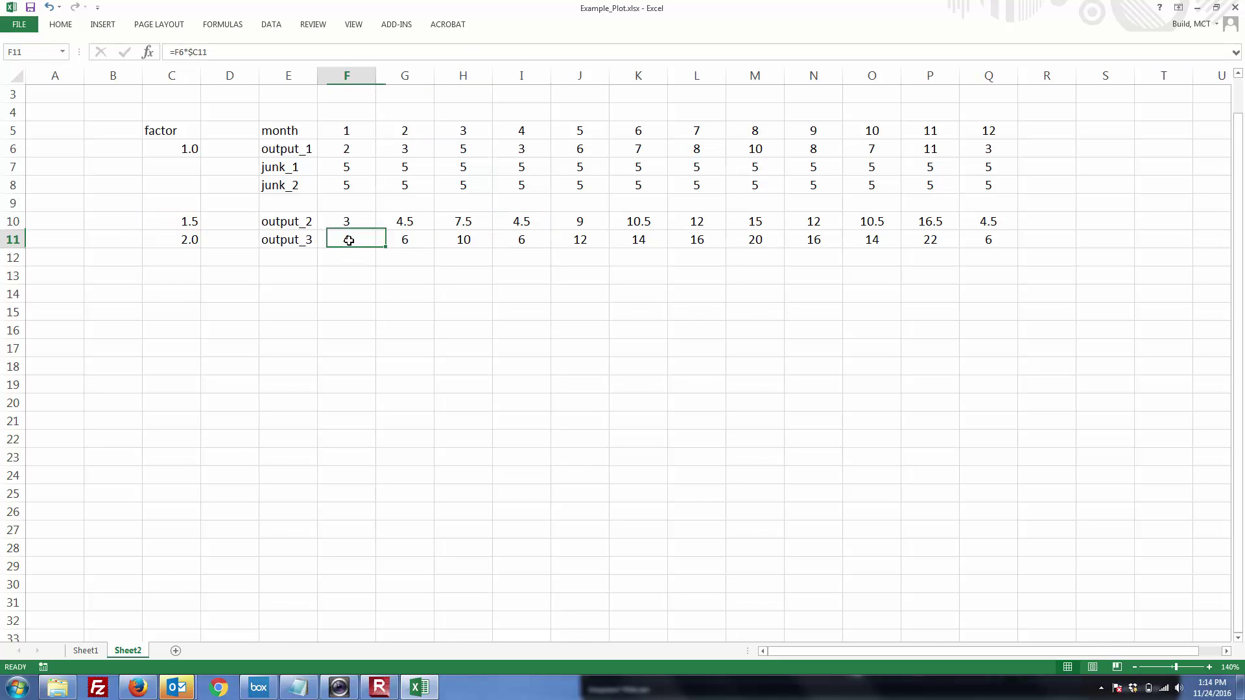
pyautogui.doubleClick(349, 241)
pyautogui.press('Tab')
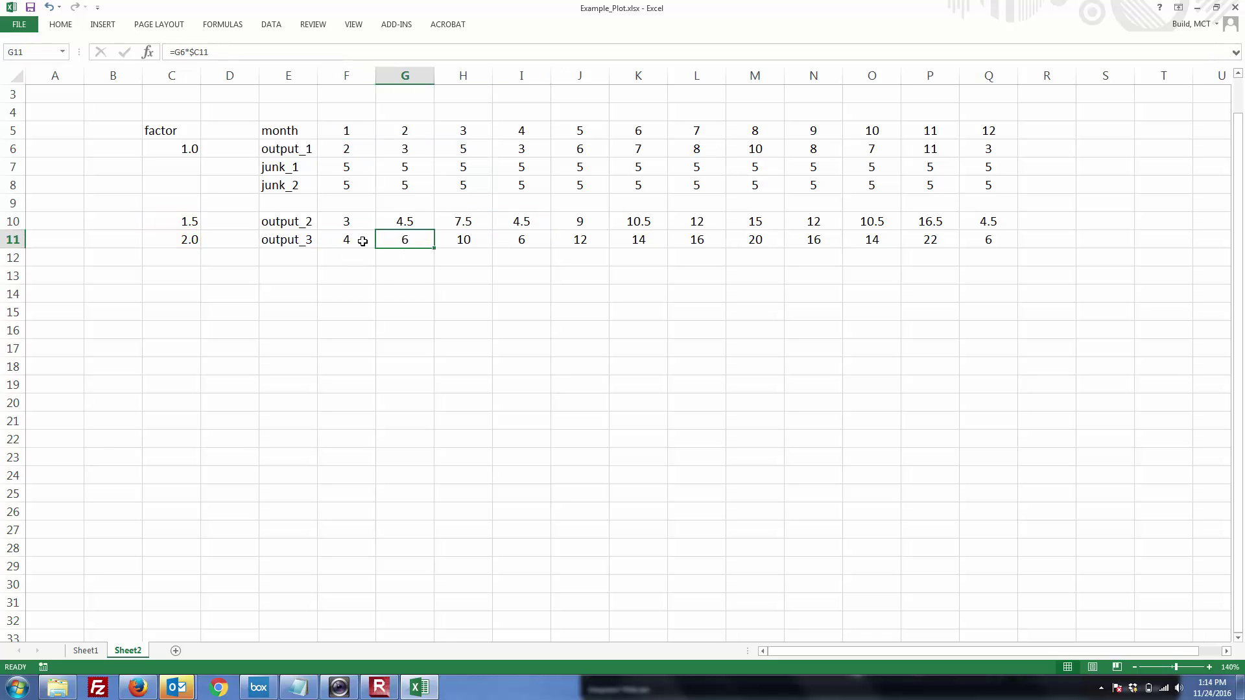
pyautogui.doubleClick(398, 241)
pyautogui.press('Tab')
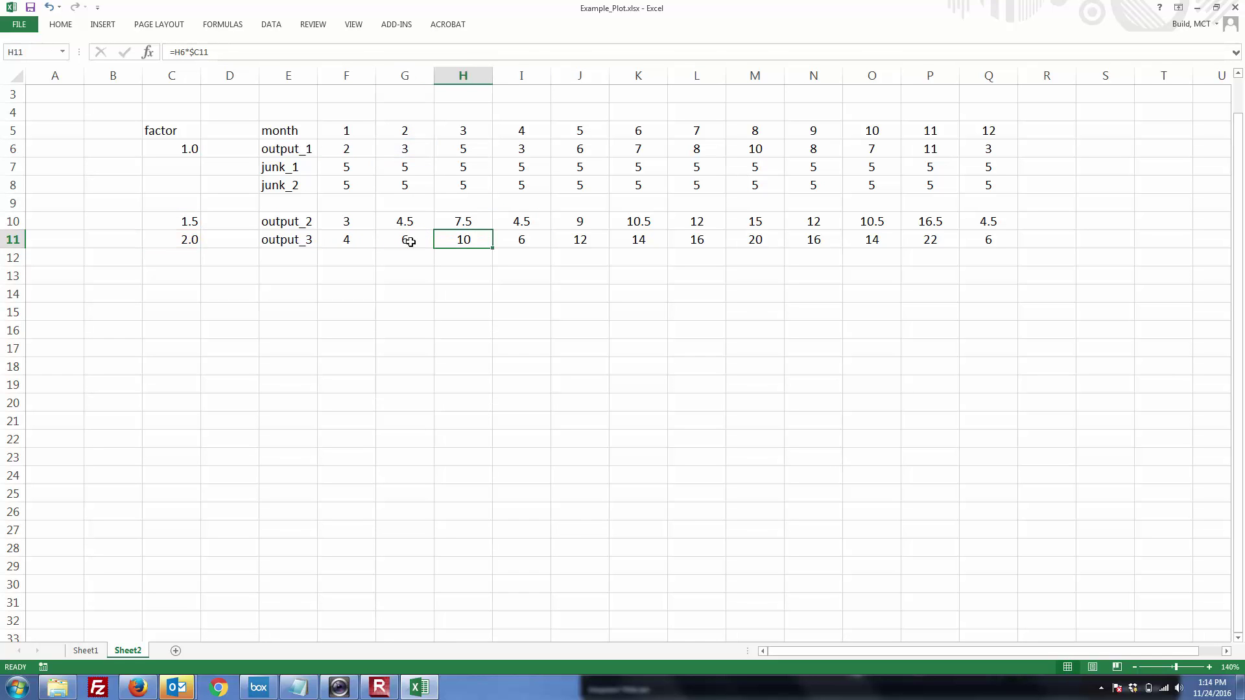
pyautogui.doubleClick(449, 241)
pyautogui.press('Tab')
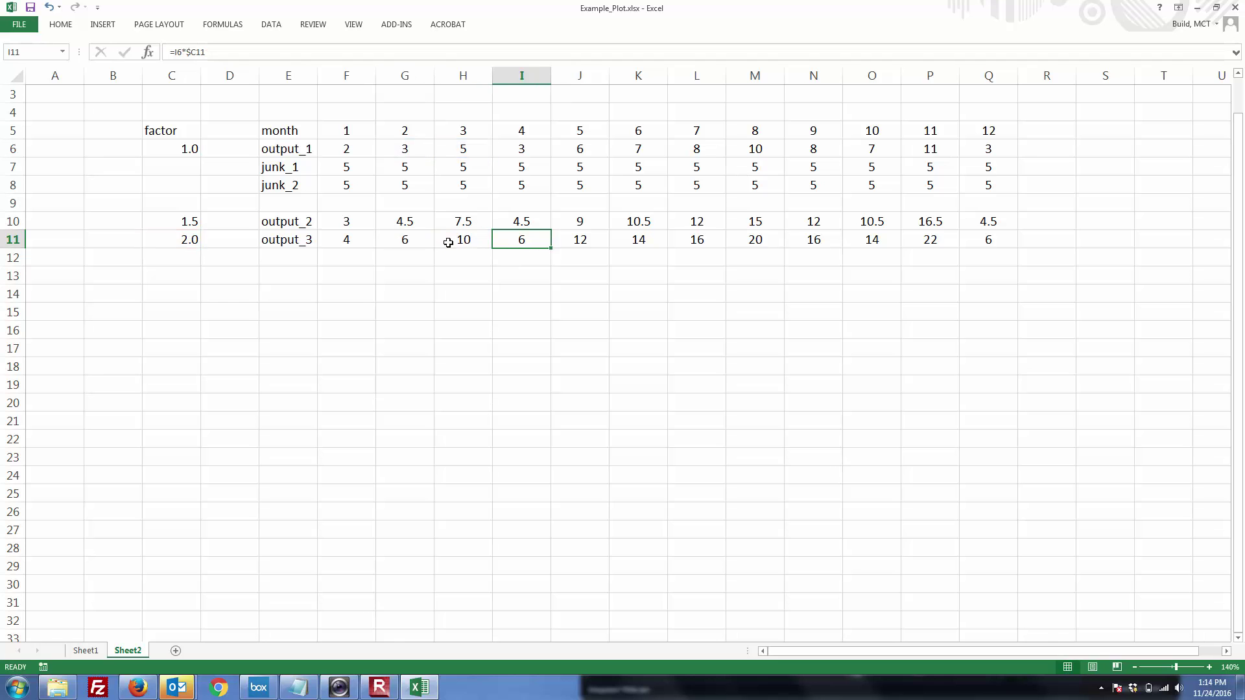
pyautogui.doubleClick(644, 238)
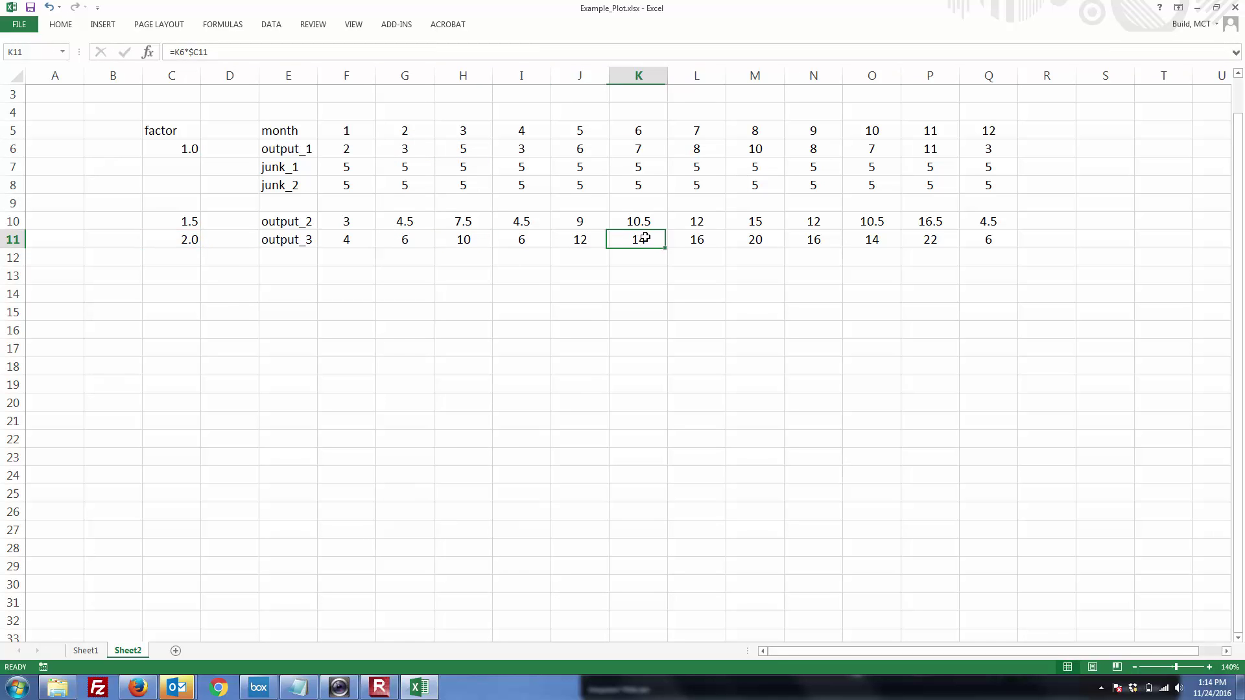
# Rename Sheet2 to 'Skip' and Sheet1 to 'Straight', then return to the Skip sheet
pyautogui.press('Return')
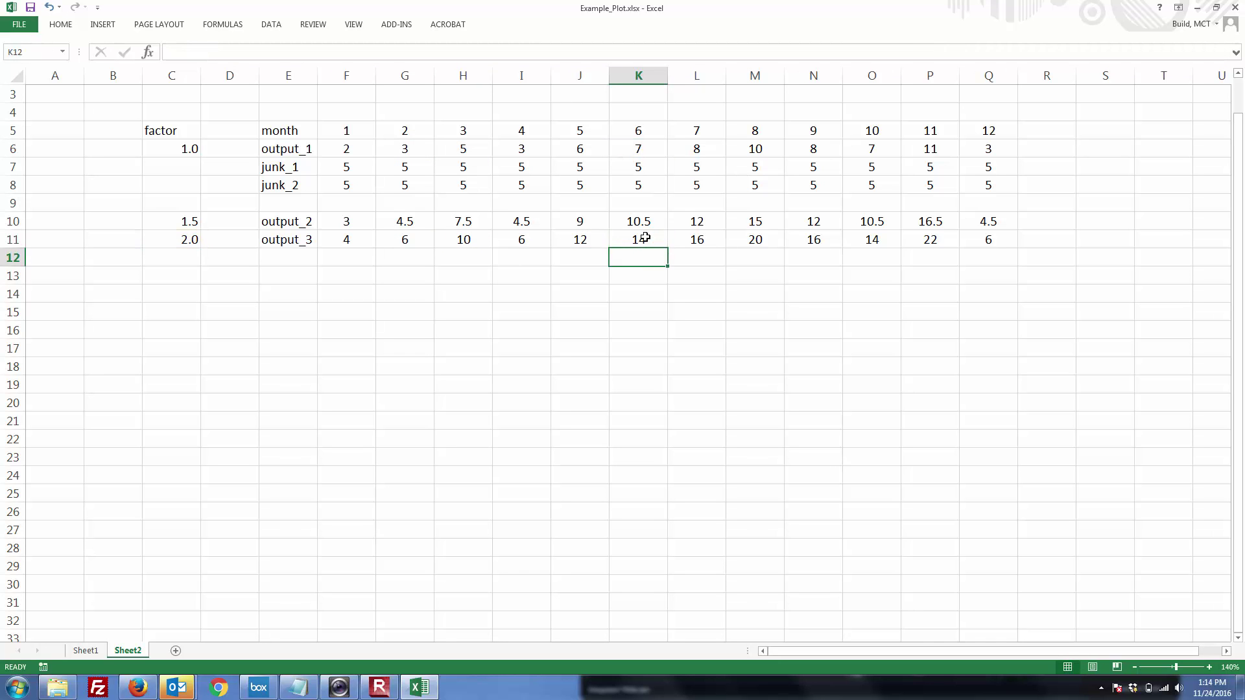
pyautogui.click(132, 652)
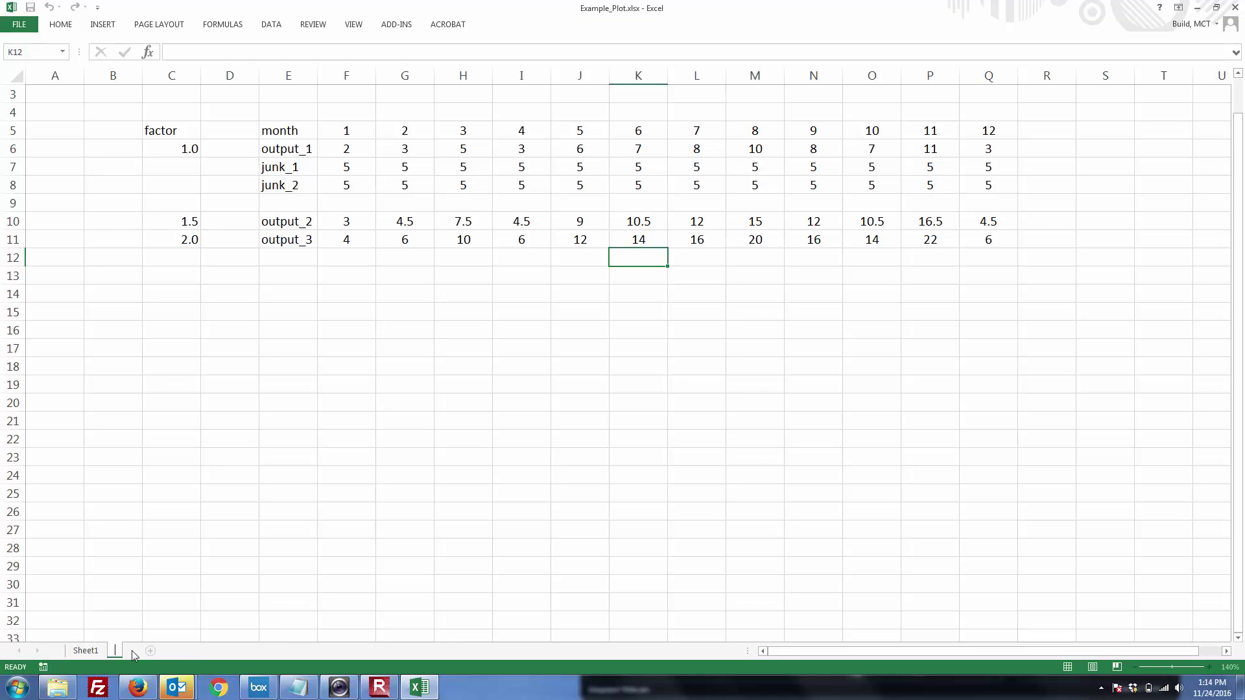
pyautogui.write('Skip')
pyautogui.press('Return')
pyautogui.click(78, 651)
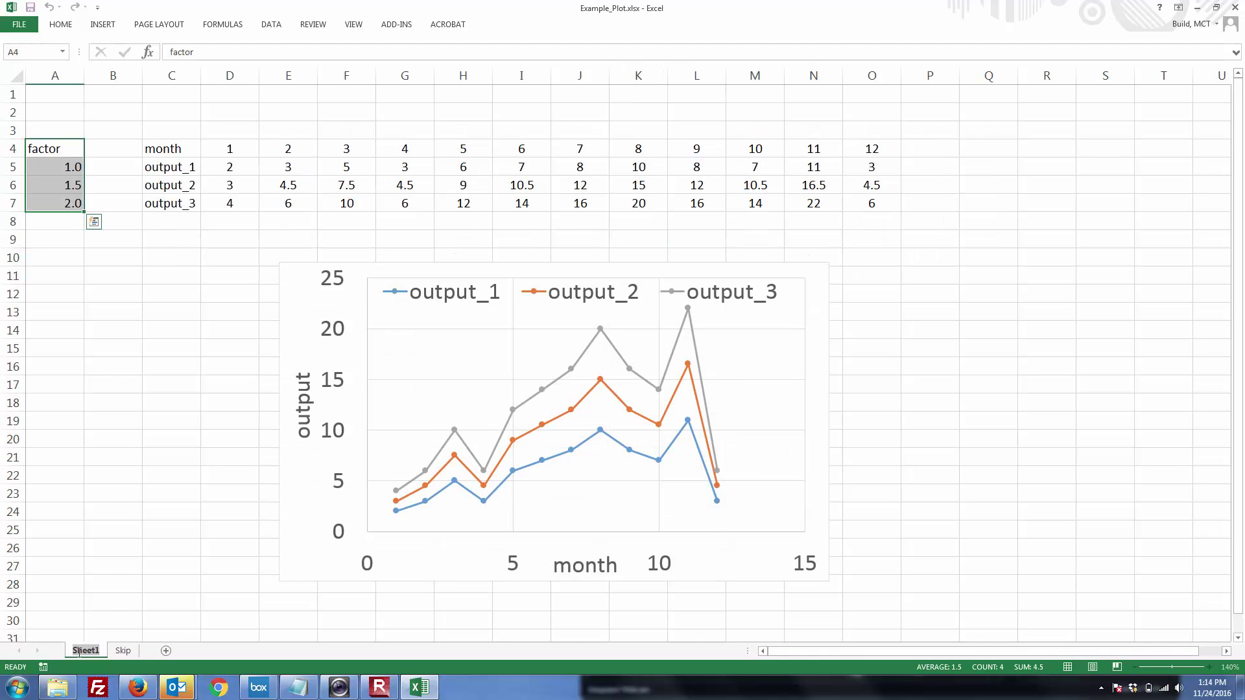
pyautogui.write('Sh')
pyautogui.write('raight')
pyautogui.press('Return')
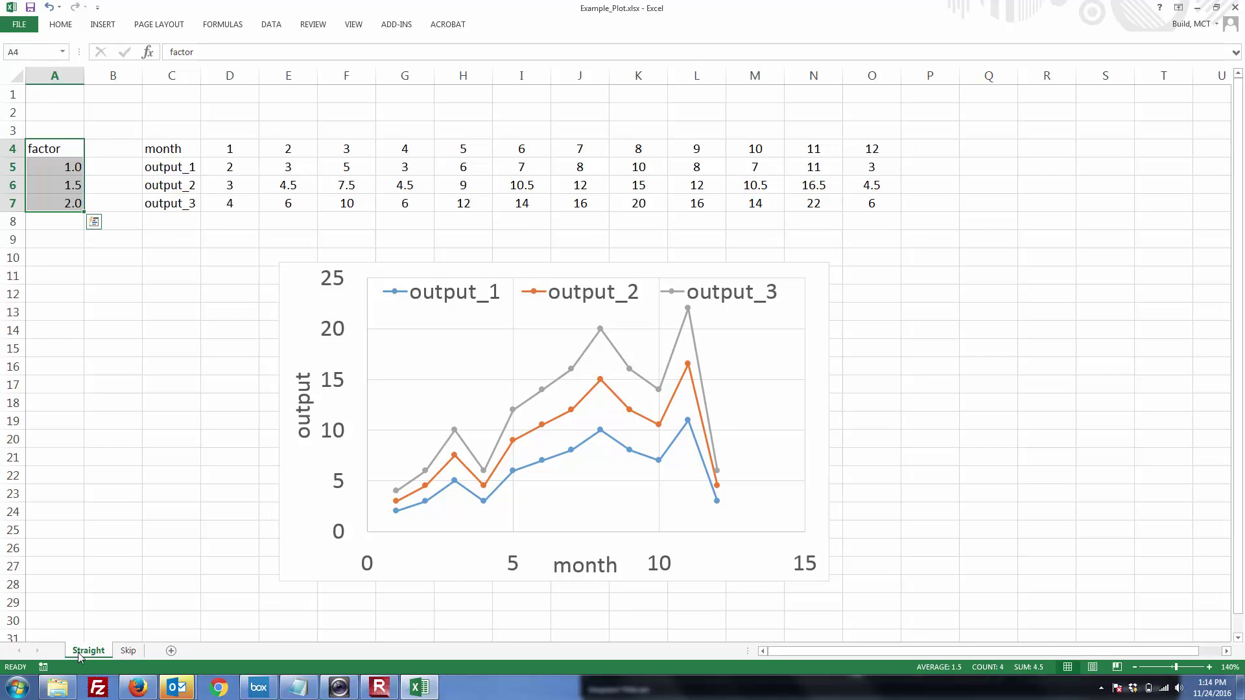
pyautogui.click(128, 650)
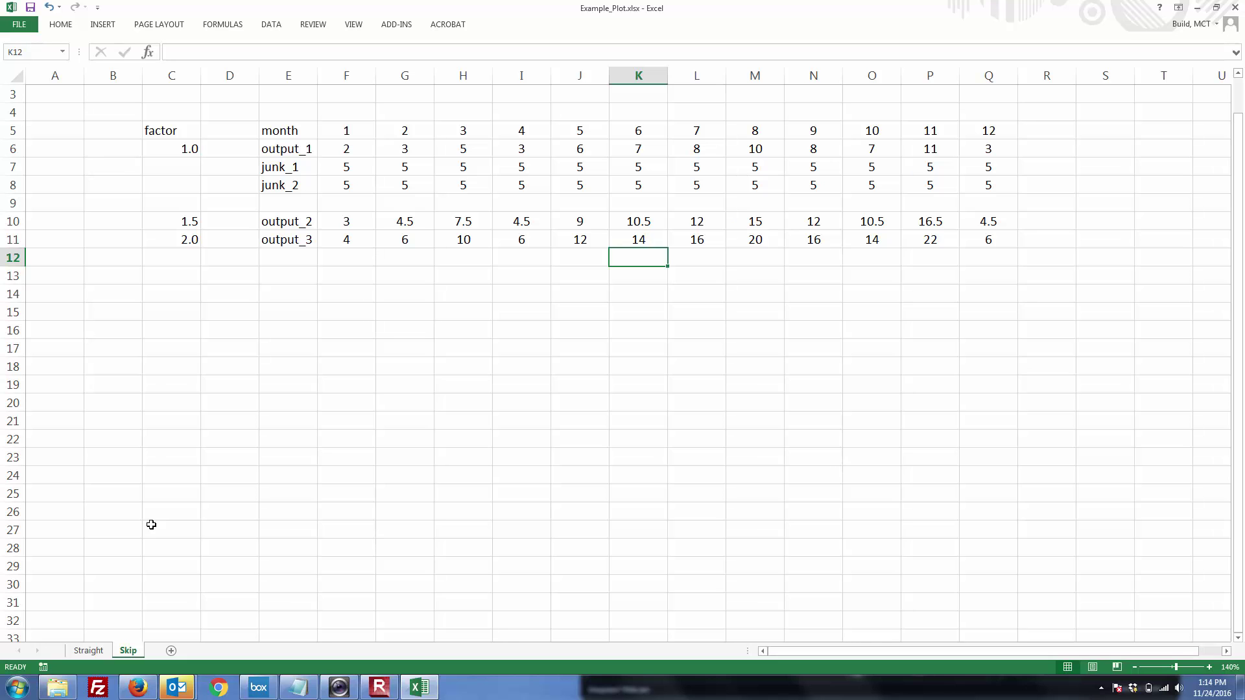
# Select E5:Q8 on the Skip sheet, covering the month, output_1, junk_1 and junk_2 rows
pyautogui.click(293, 474)
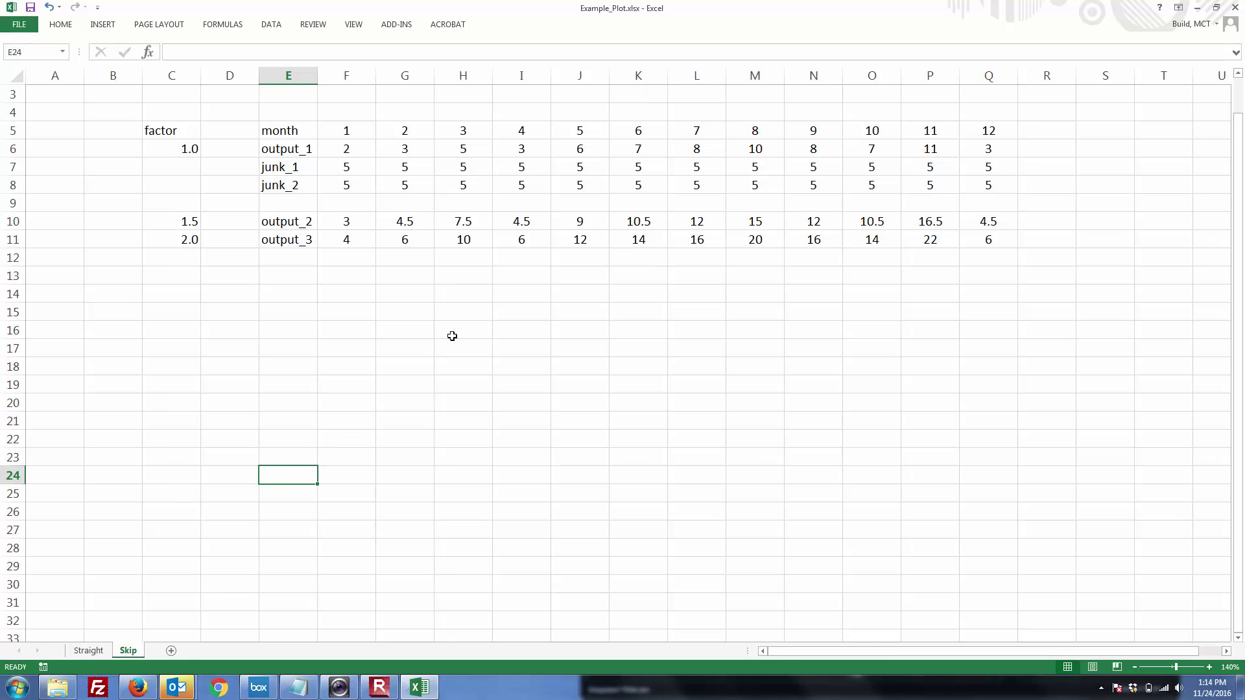
pyautogui.moveTo(300, 131); pyautogui.dragTo(971, 184)
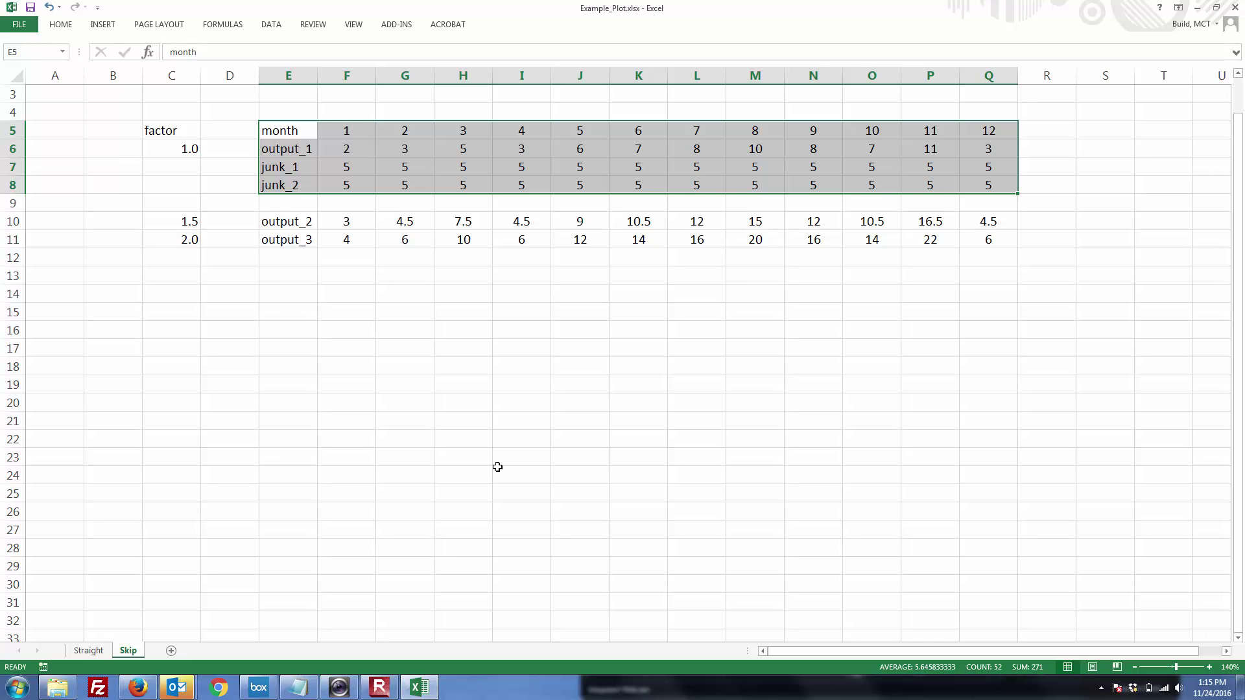
# Insert a scatter chart with straight lines and markers from the selected rows
pyautogui.click(101, 24)
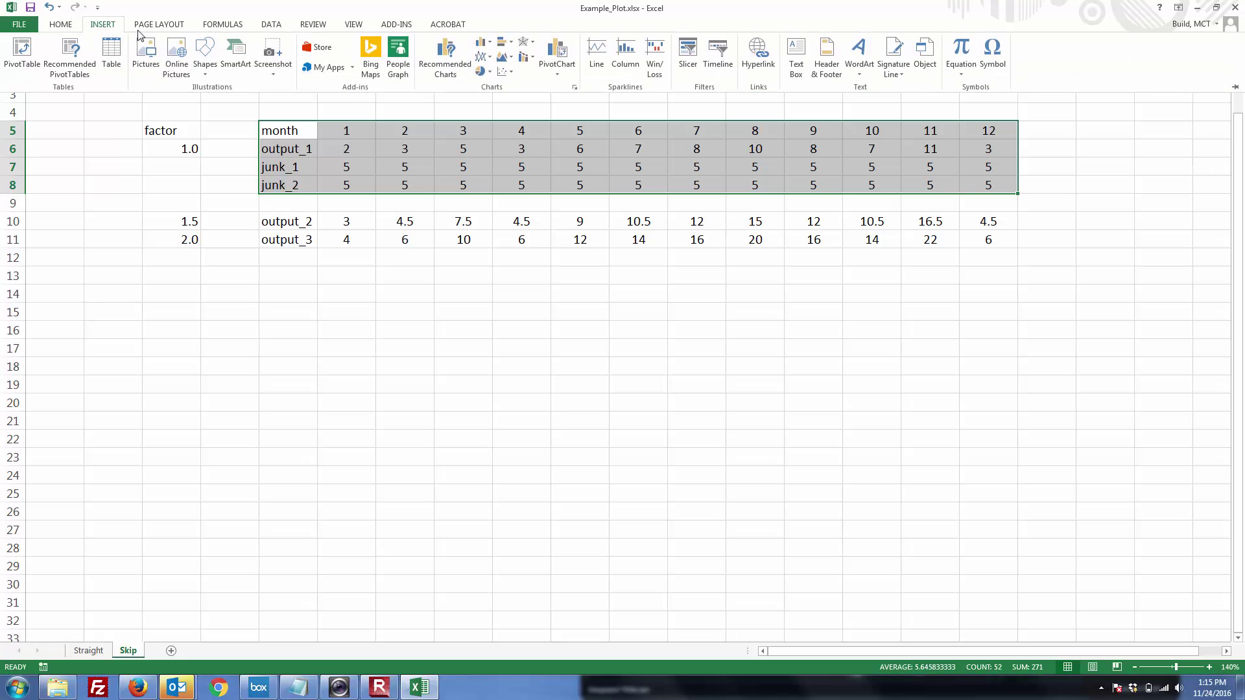
pyautogui.click(509, 73)
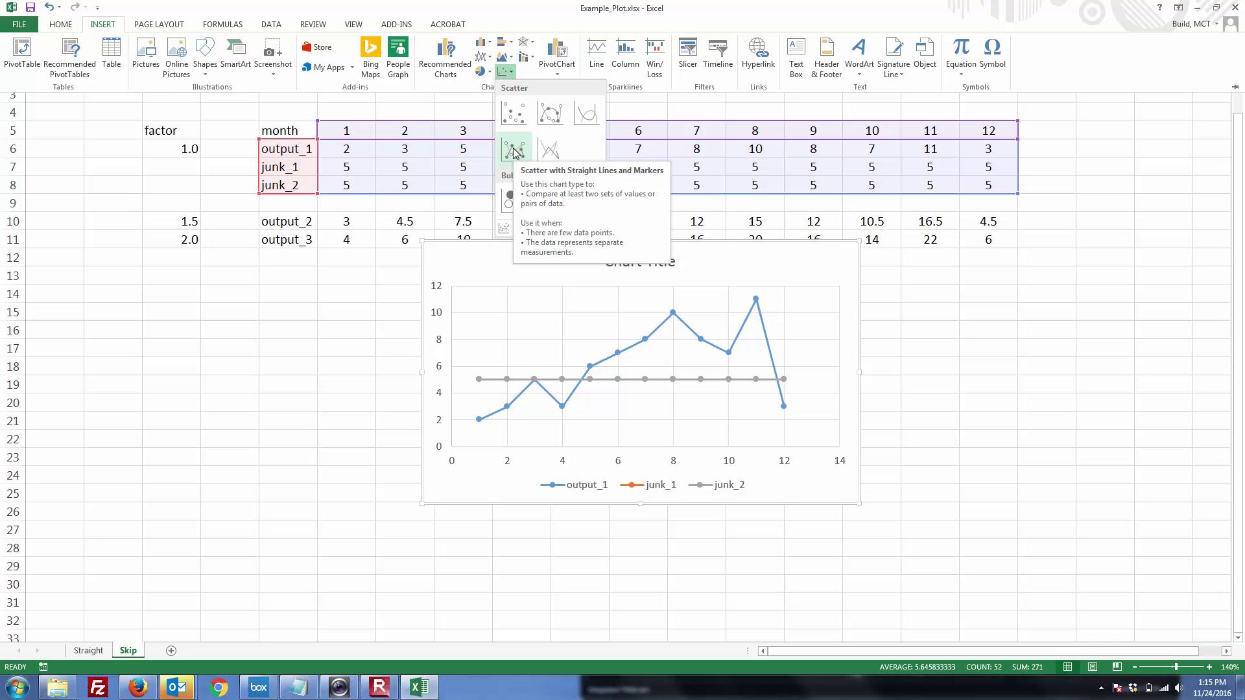
pyautogui.click(513, 150)
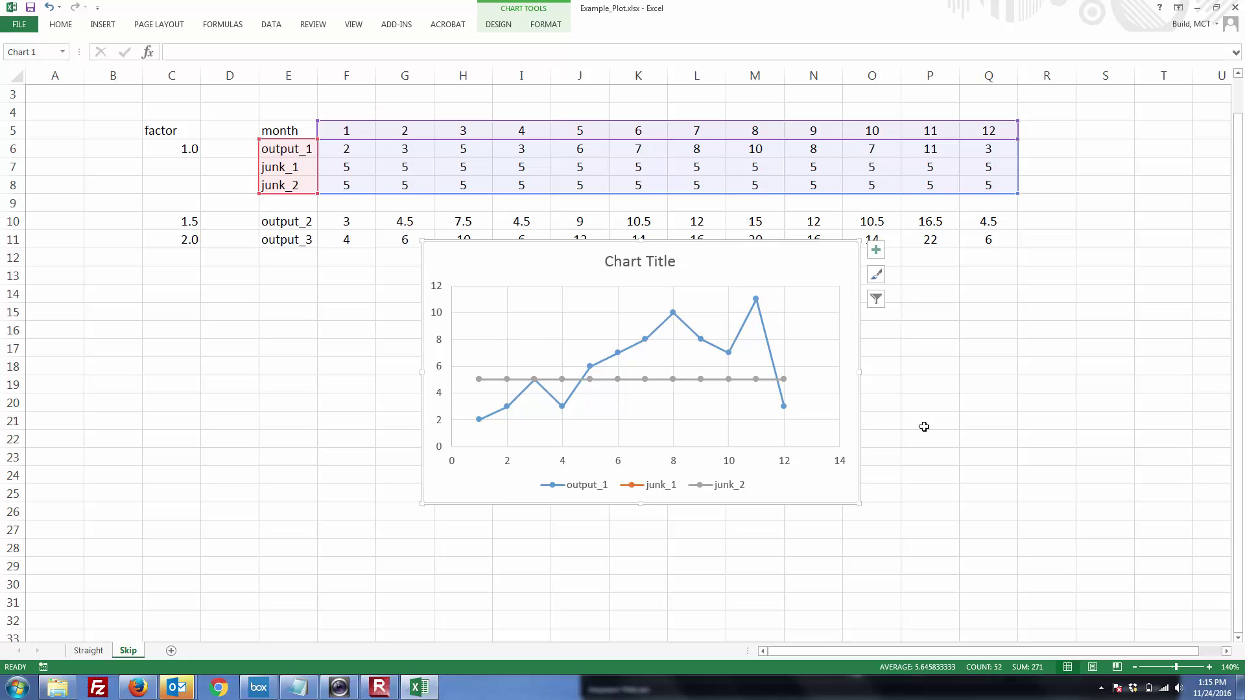
pyautogui.click(903, 419)
# Fill the junk_2 row with 6 from F8 through column Q and move the chart below the data
pyautogui.click(356, 189)
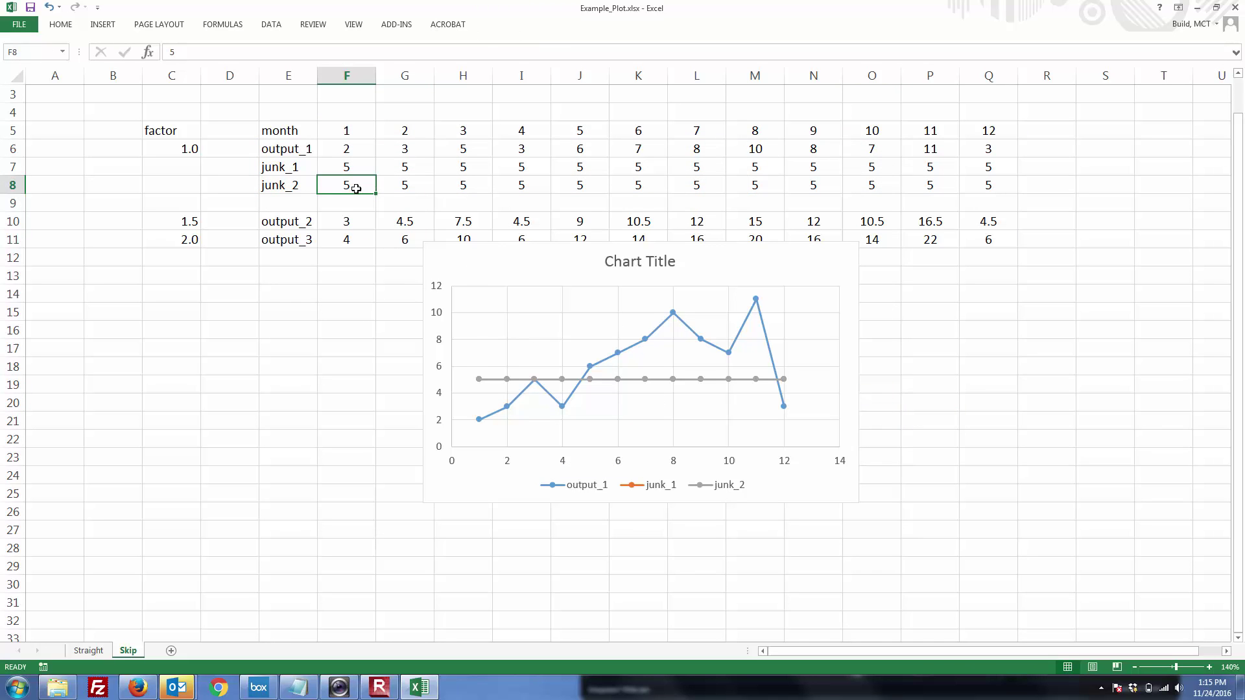
pyautogui.write('6')
pyautogui.press('Tab')
pyautogui.click(356, 189)
pyautogui.moveTo(375, 195); pyautogui.dragTo(989, 190)
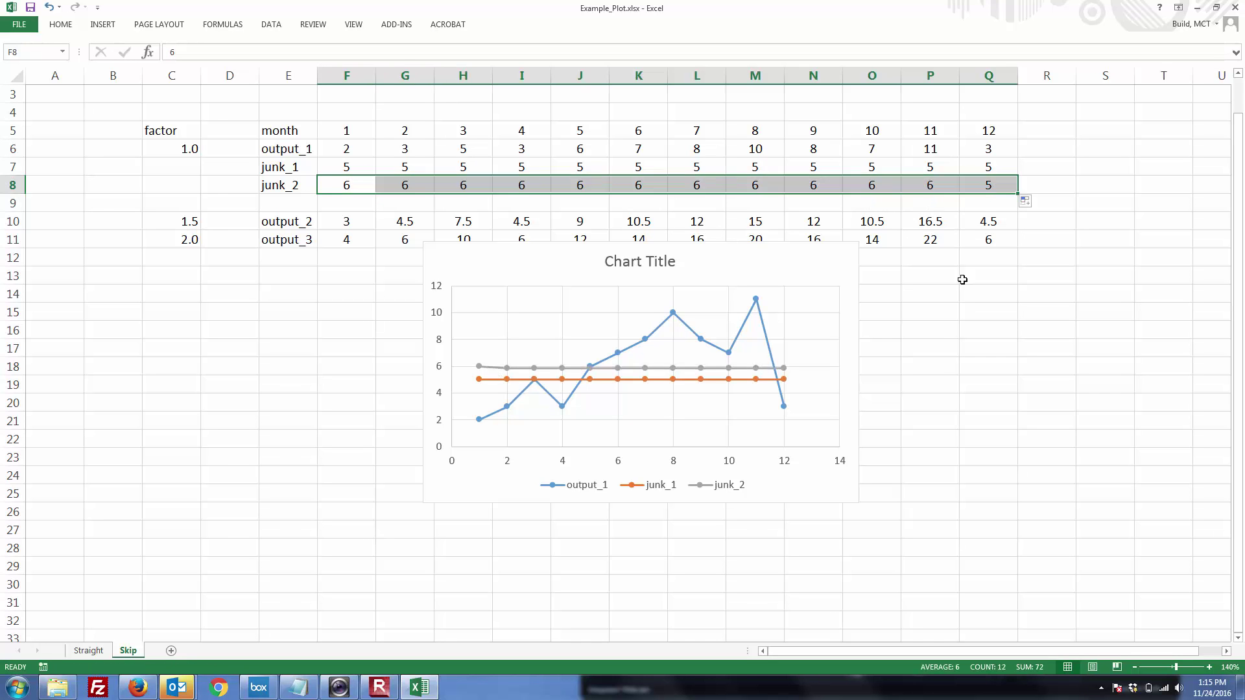
pyautogui.click(952, 367)
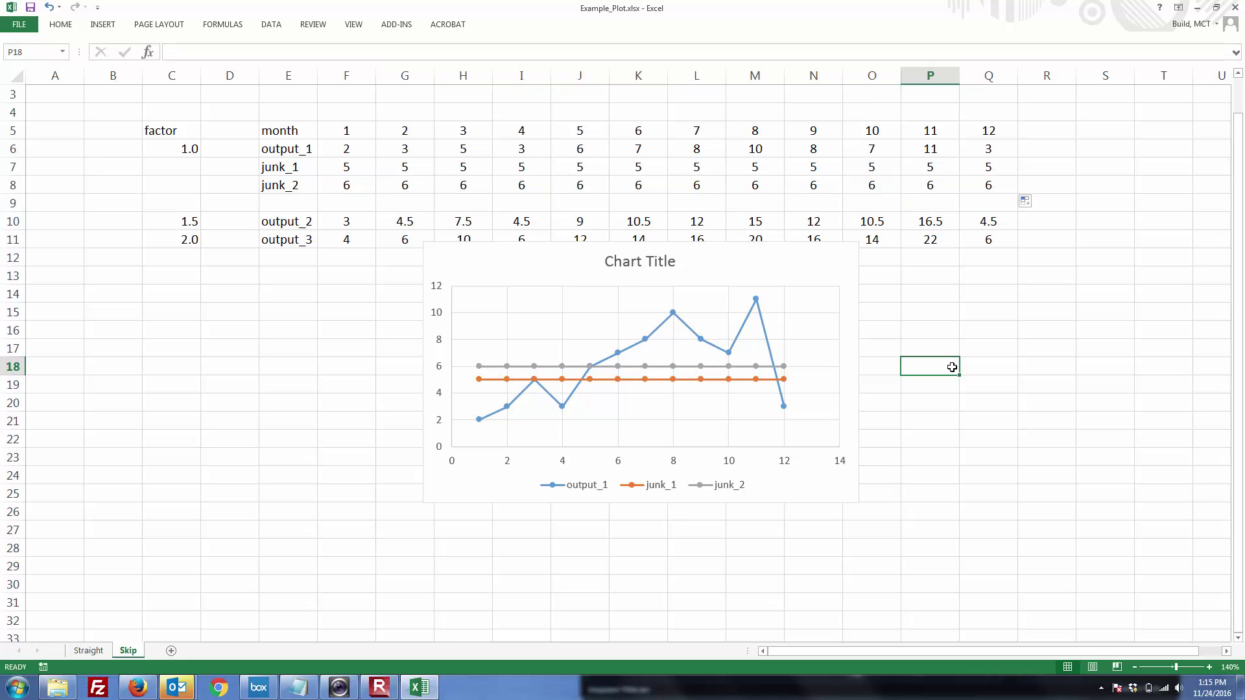
pyautogui.moveTo(781, 273); pyautogui.dragTo(768, 337)
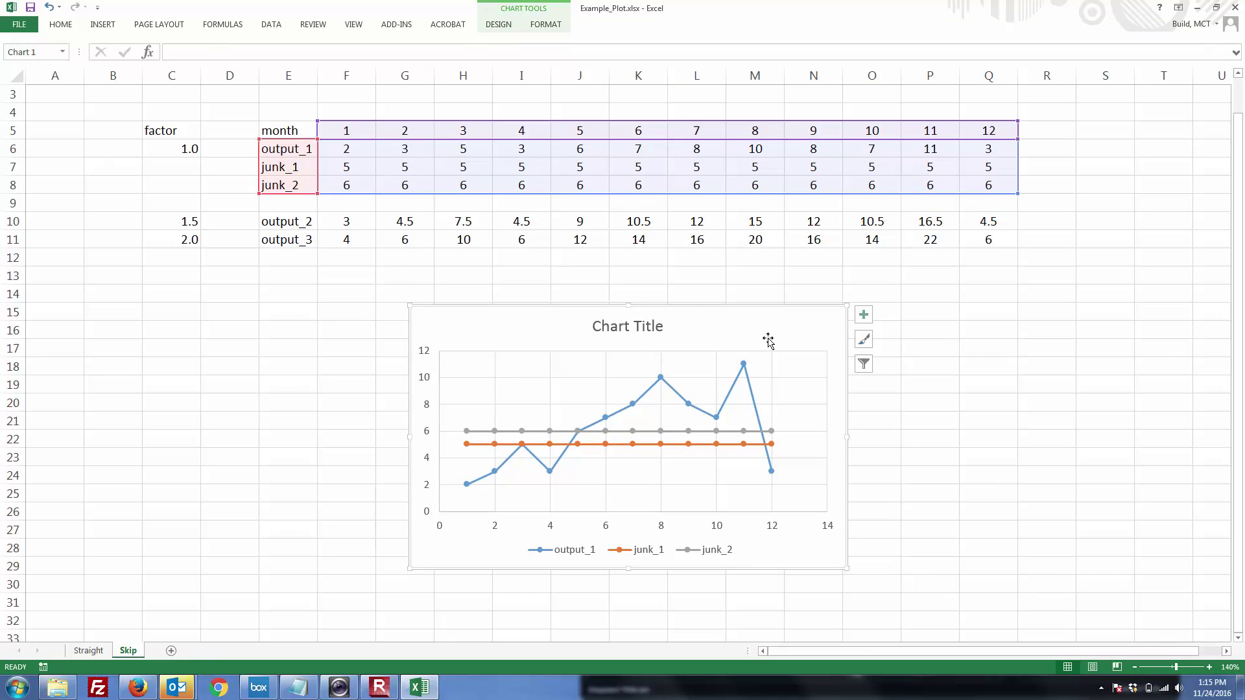
# Repoint the junk_2 series to the output_3 row and the junk_1 series to the output_2 row
pyautogui.click(510, 434)
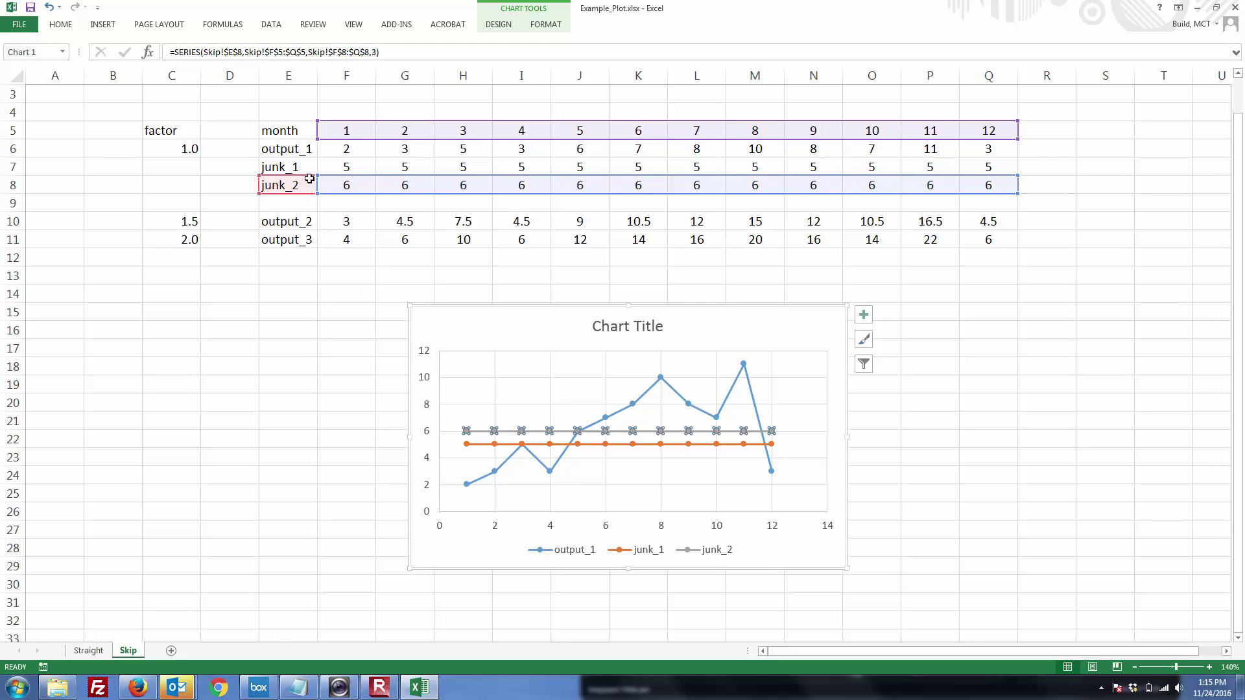
pyautogui.moveTo(315, 184); pyautogui.dragTo(314, 240)
pyautogui.moveTo(356, 174); pyautogui.dragTo(351, 239)
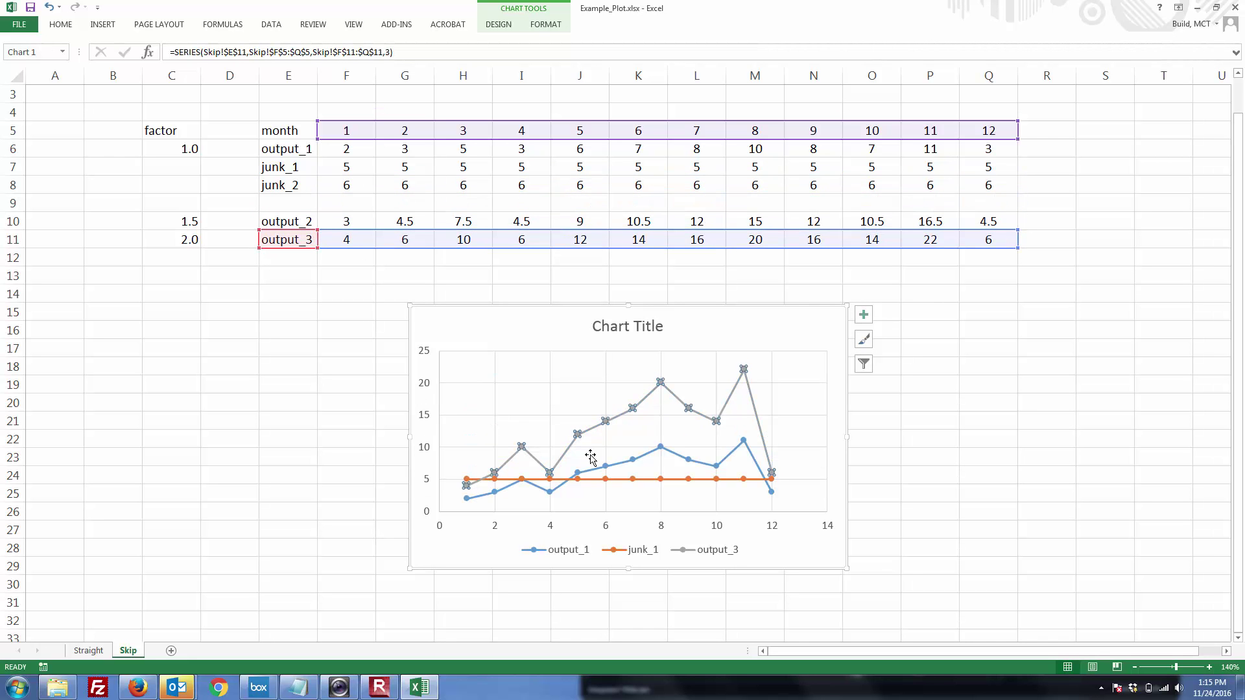
pyautogui.click(614, 480)
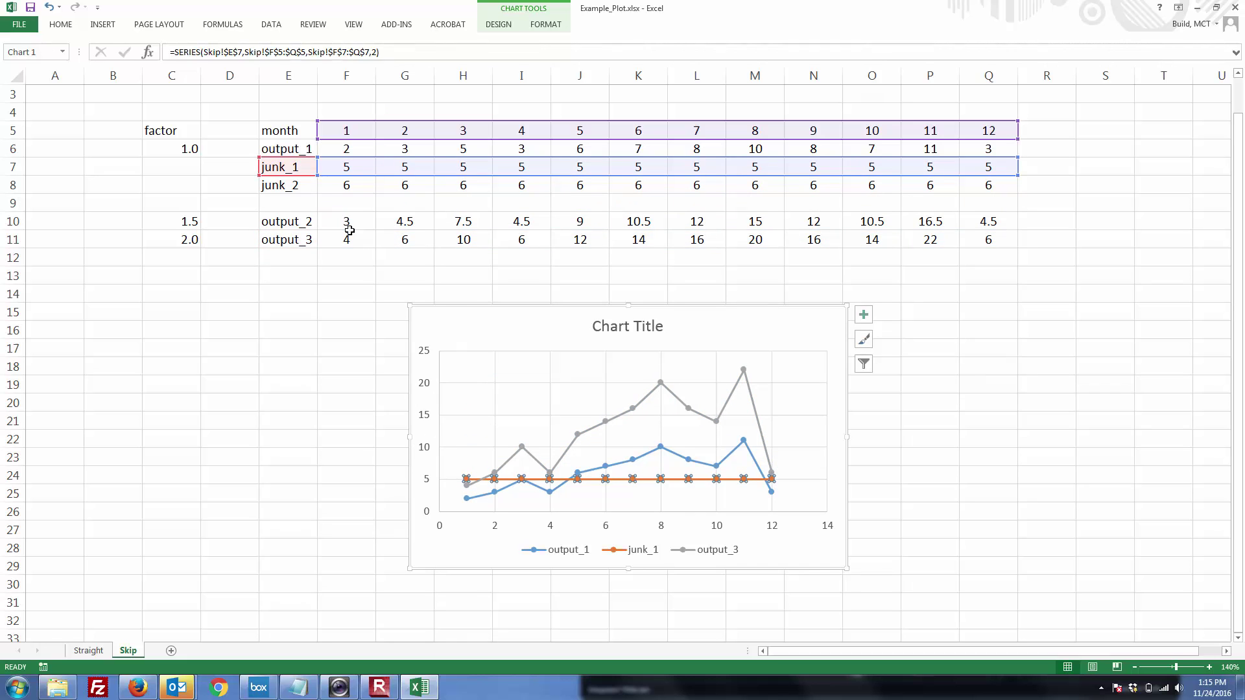
pyautogui.moveTo(304, 160); pyautogui.dragTo(303, 222)
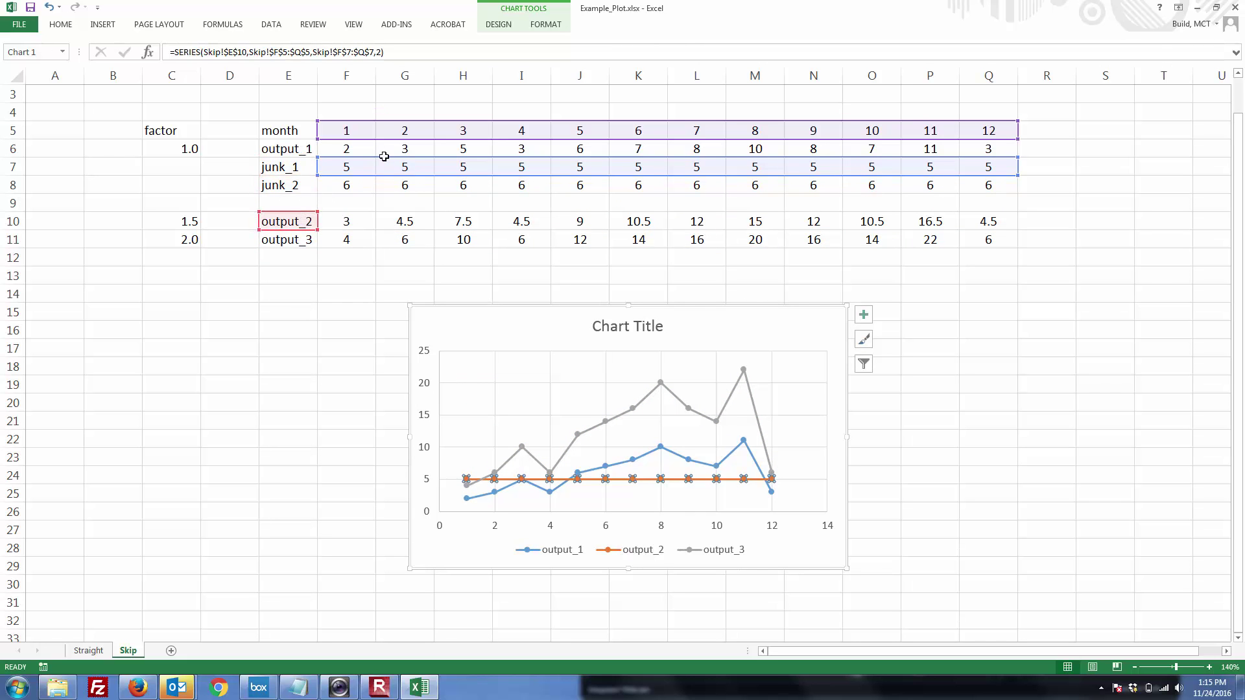
pyautogui.moveTo(384, 156); pyautogui.dragTo(386, 225)
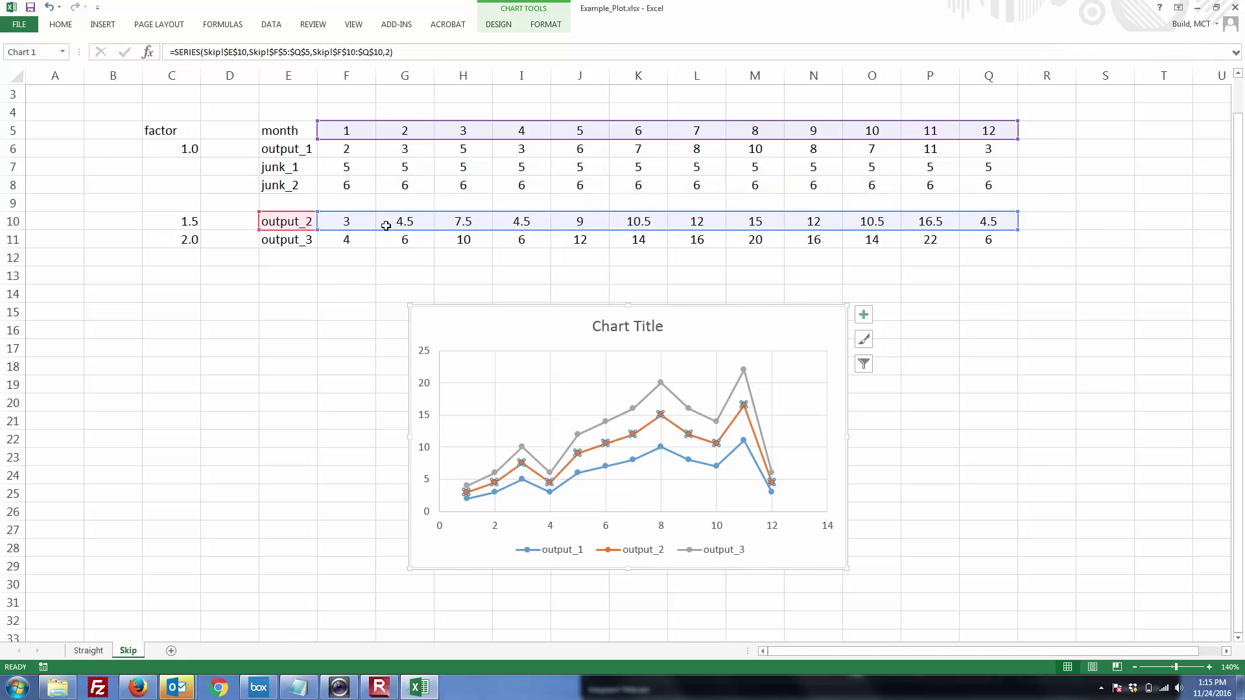
pyautogui.click(360, 374)
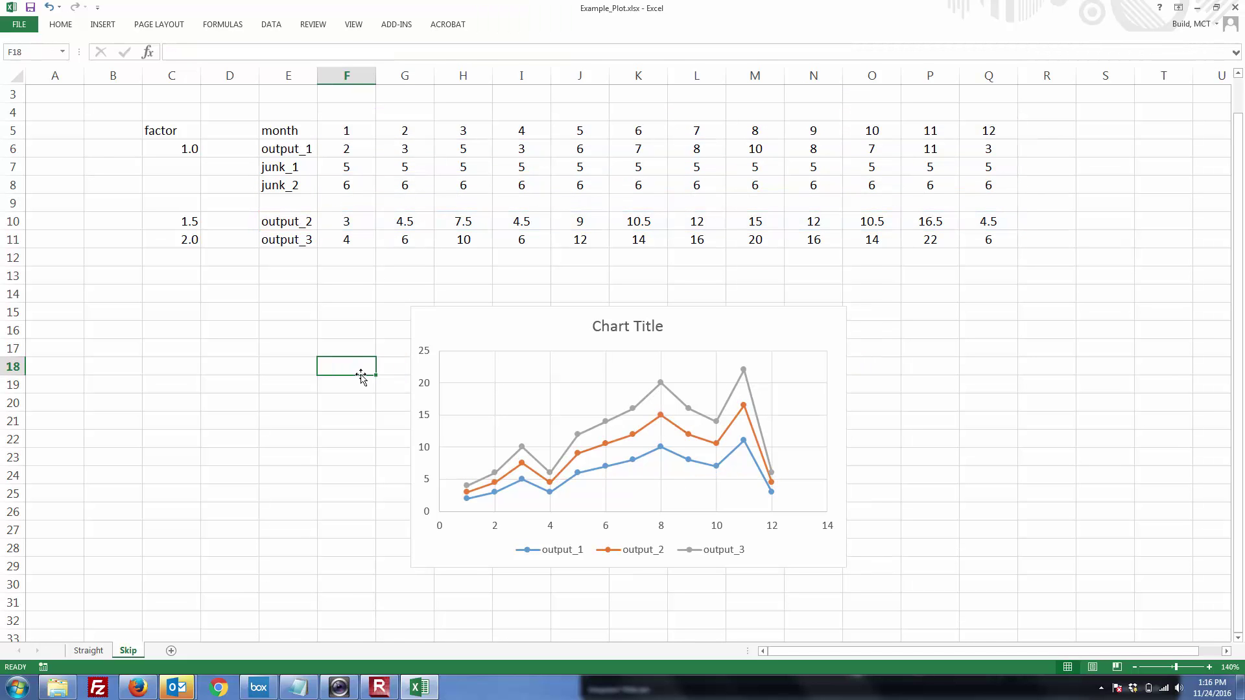
pyautogui.click(100, 656)
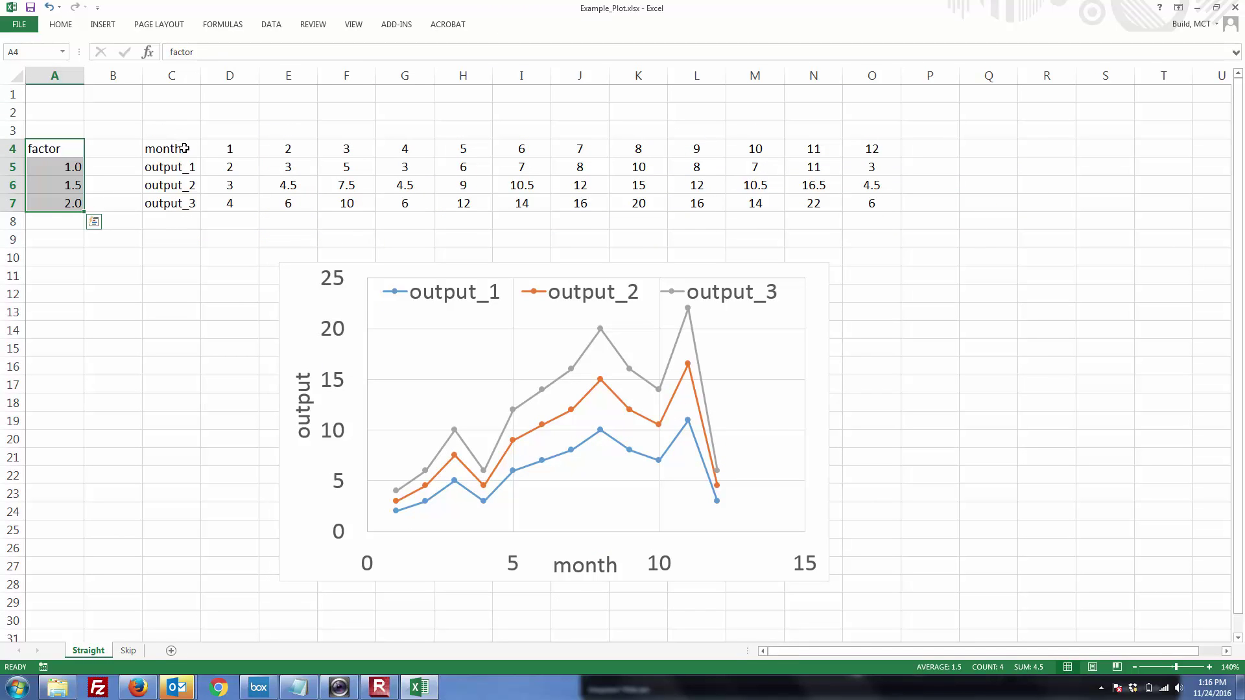
pyautogui.moveTo(185, 148); pyautogui.dragTo(709, 137)
pyautogui.moveTo(835, 156); pyautogui.dragTo(876, 154)
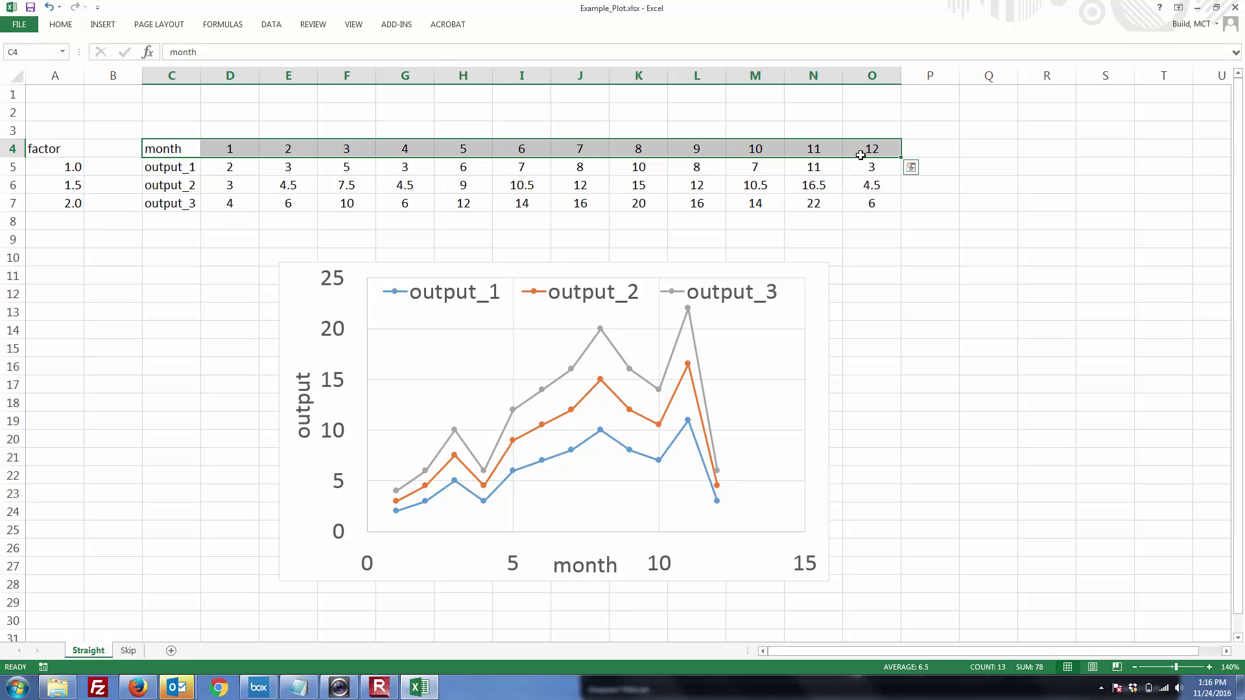
pyautogui.moveTo(184, 169); pyautogui.dragTo(858, 203)
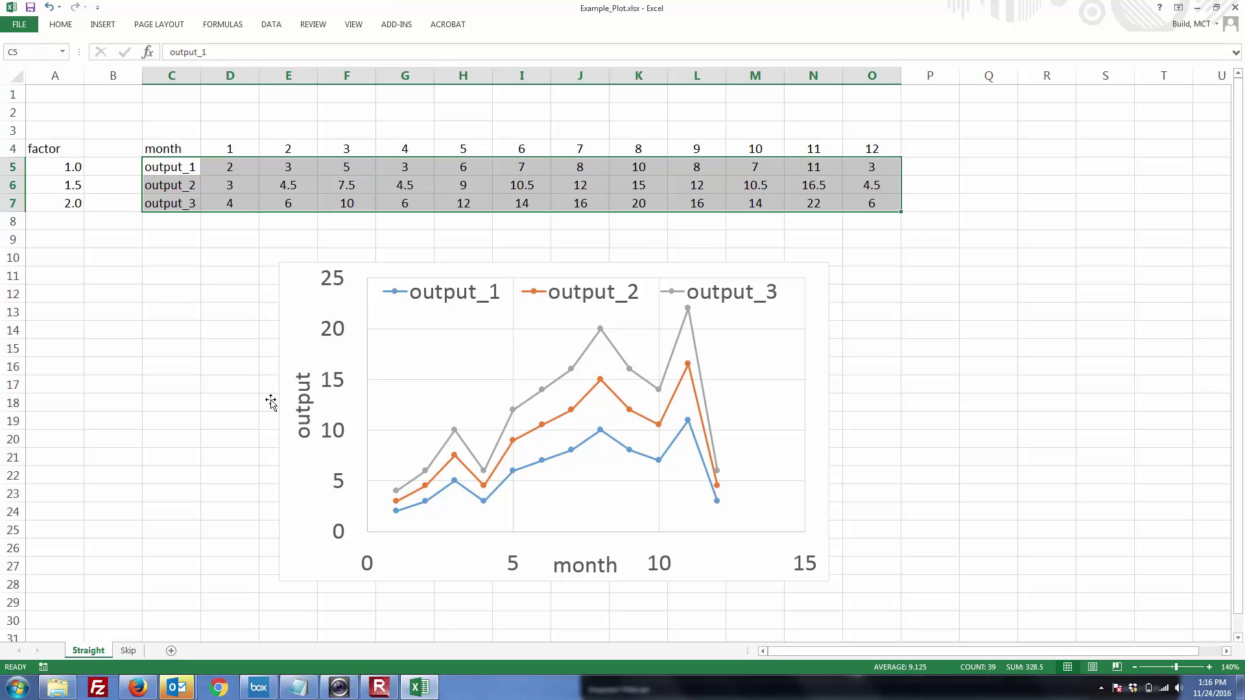
pyautogui.click(159, 604)
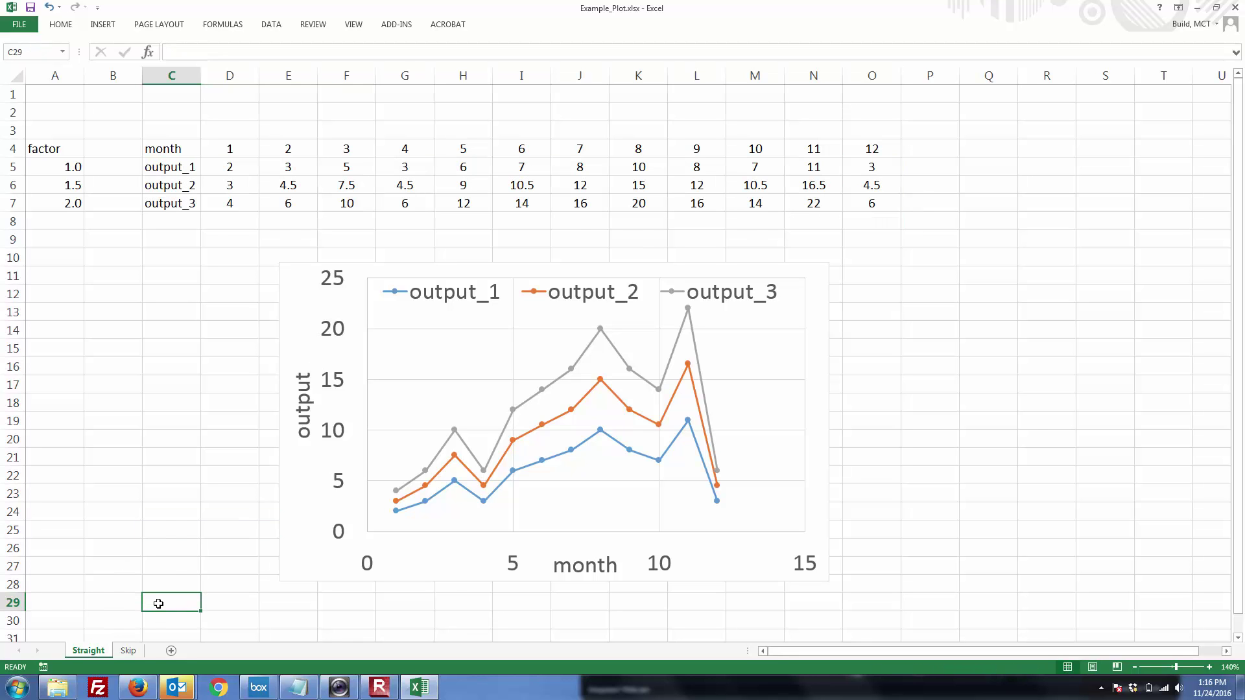
pyautogui.click(129, 655)
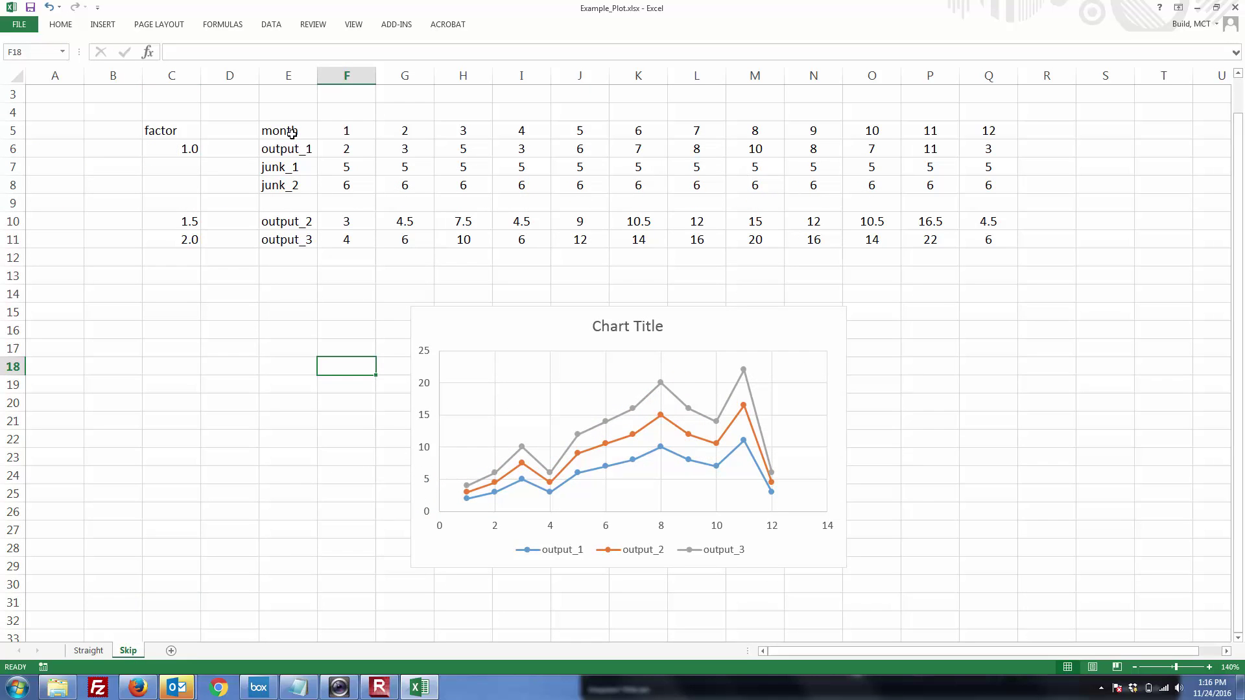
pyautogui.moveTo(292, 132); pyautogui.dragTo(971, 190)
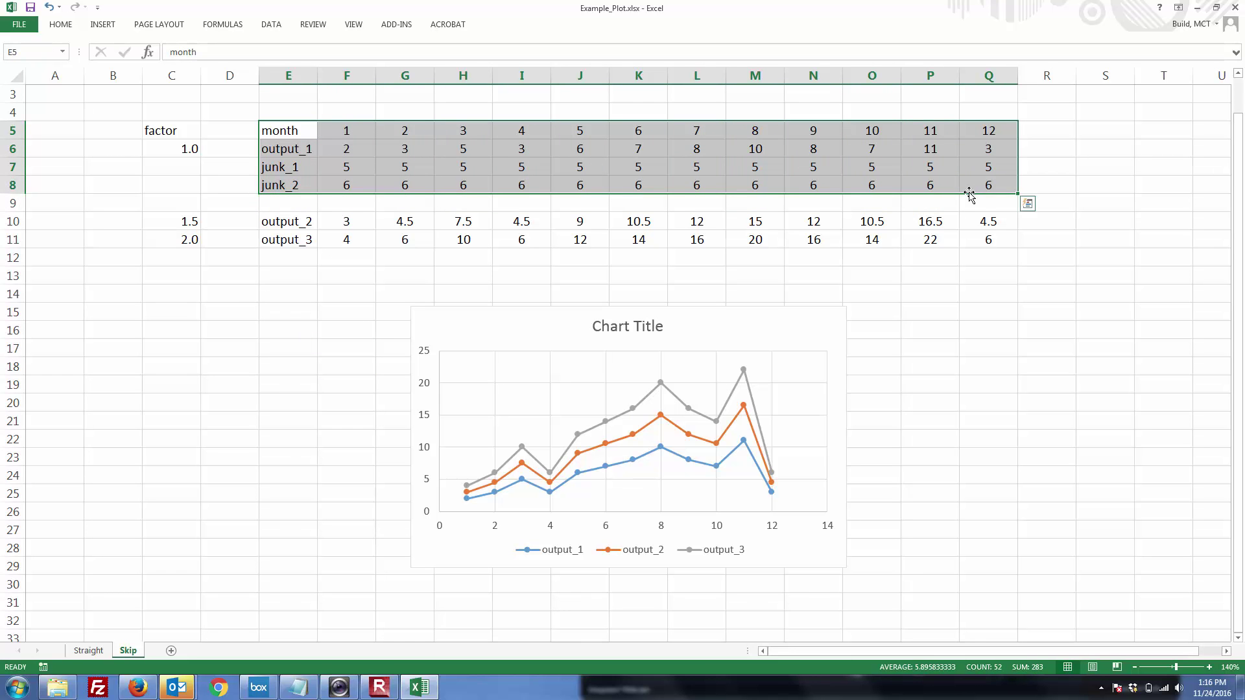
pyautogui.click(935, 290)
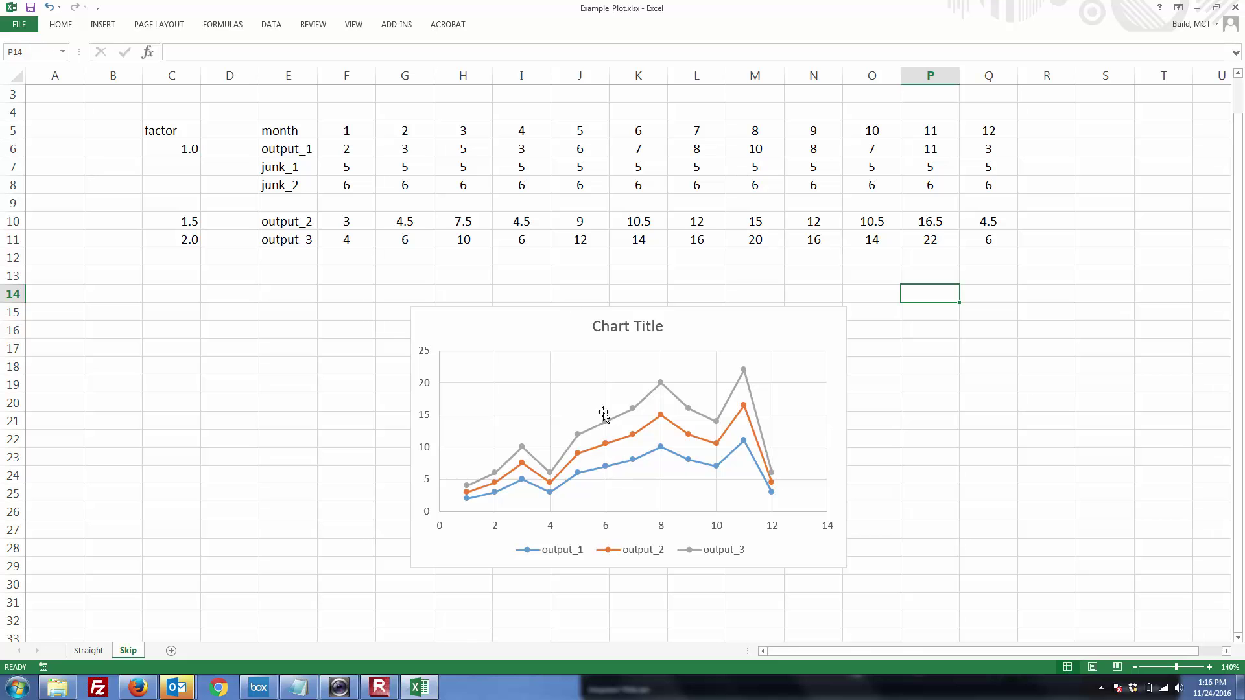
pyautogui.click(531, 223)
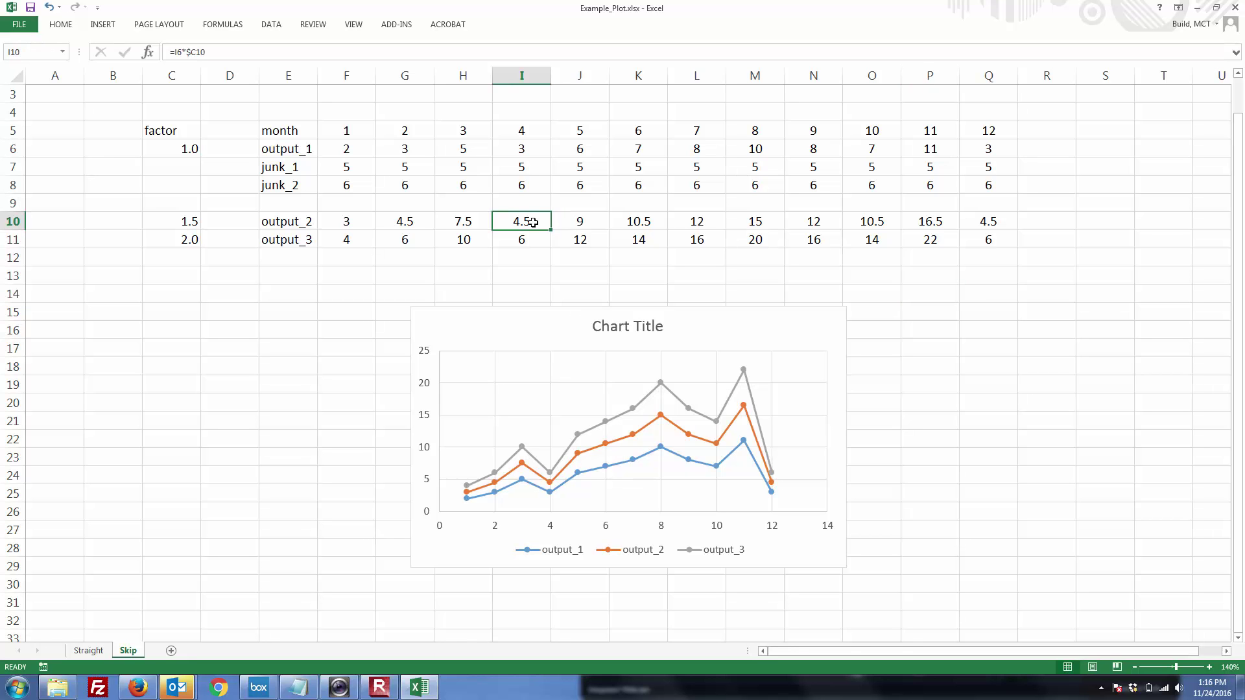
pyautogui.click(598, 448)
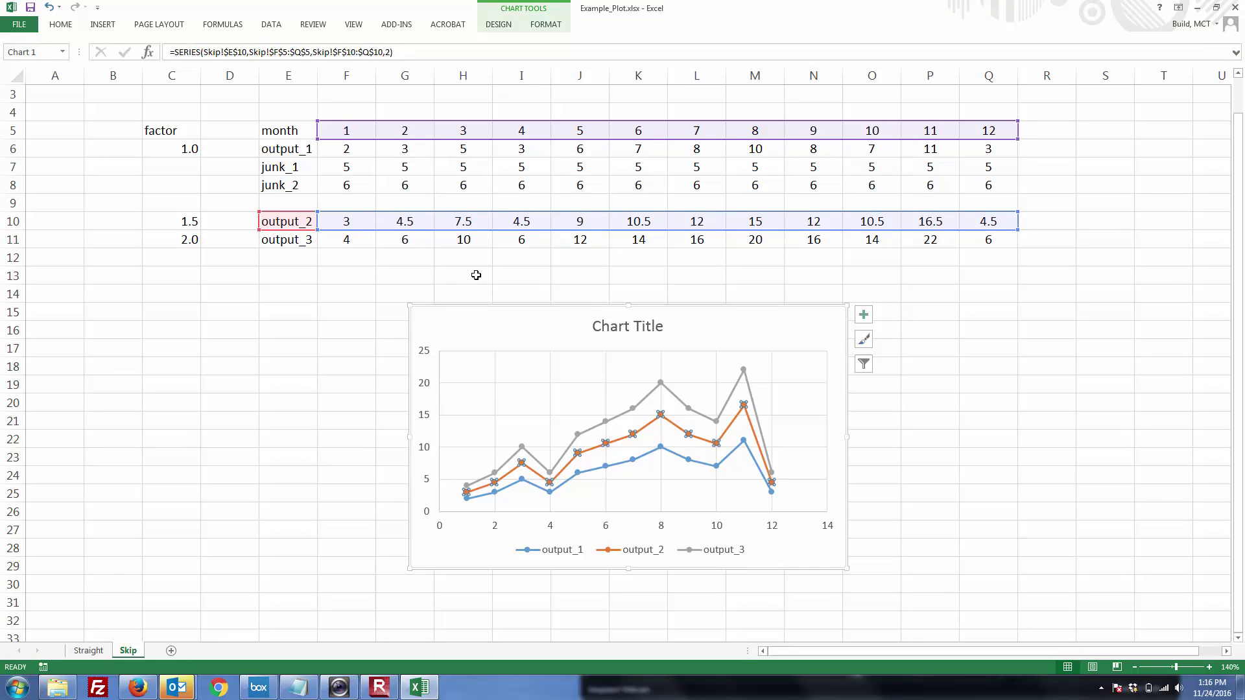
pyautogui.click(339, 685)
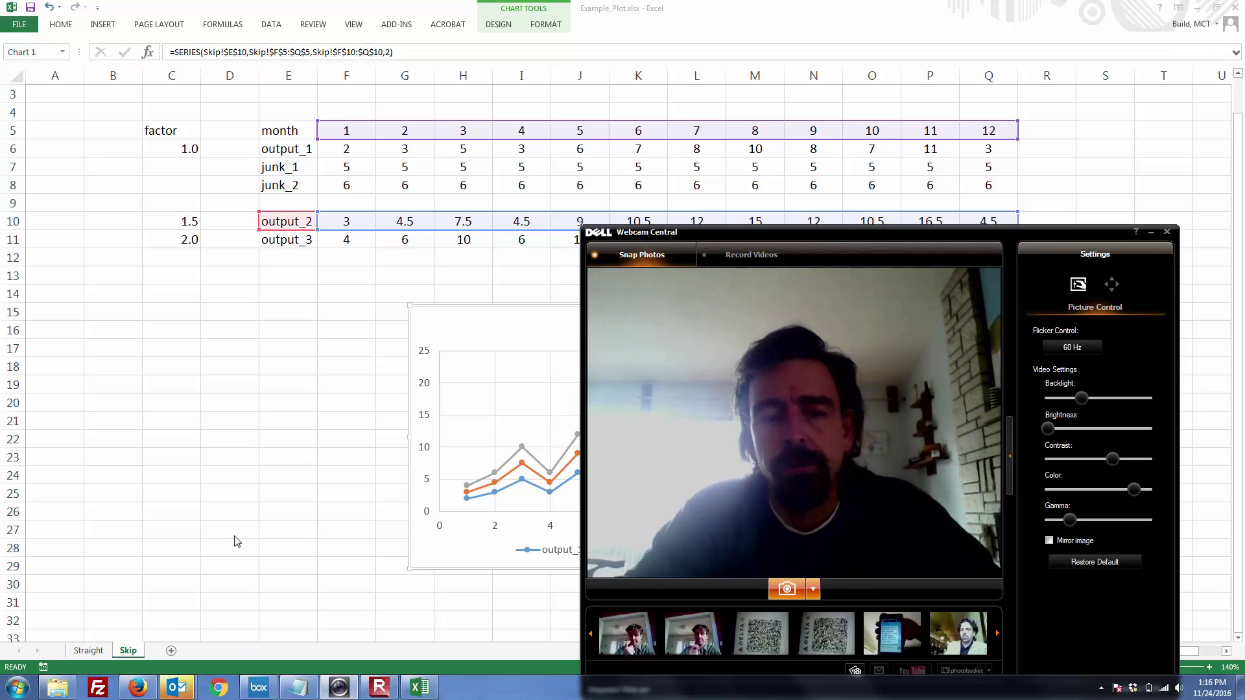
# Select the whole Skip chart in Excel and launch Word 2013 from the Start menu
pyautogui.hotkey('alt', 'Tab')
pyautogui.click(551, 306)
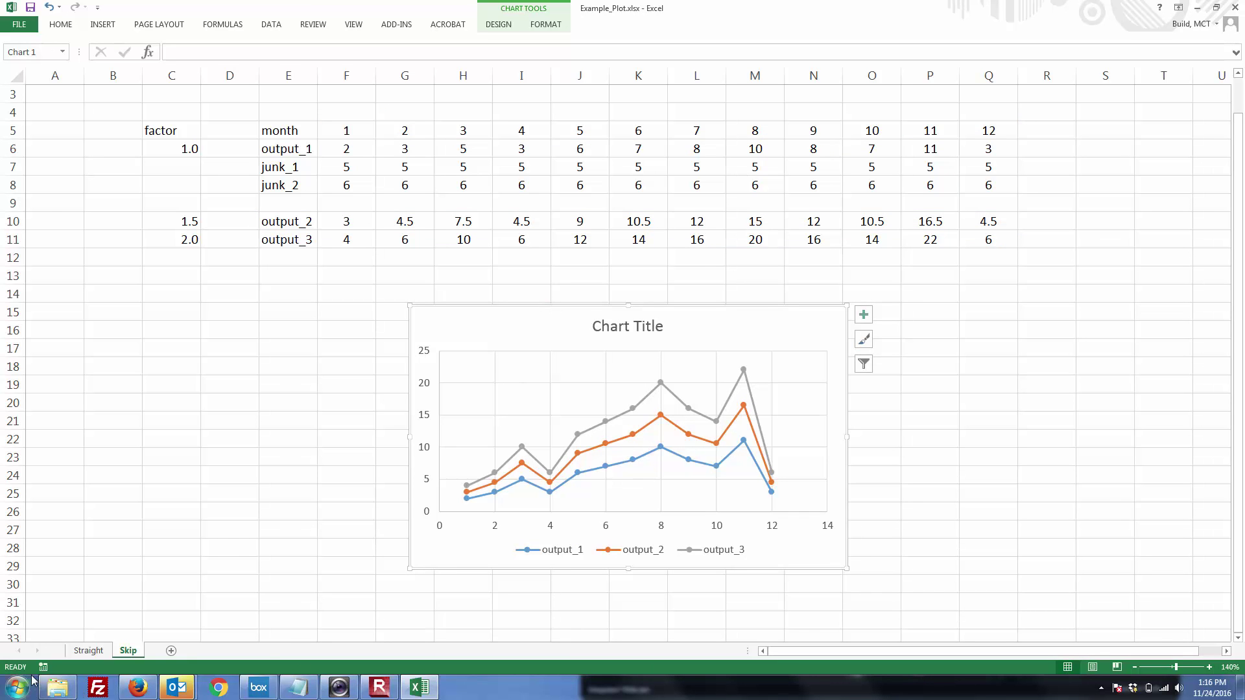
pyautogui.click(15, 689)
pyautogui.click(116, 209)
pyautogui.click(26, 689)
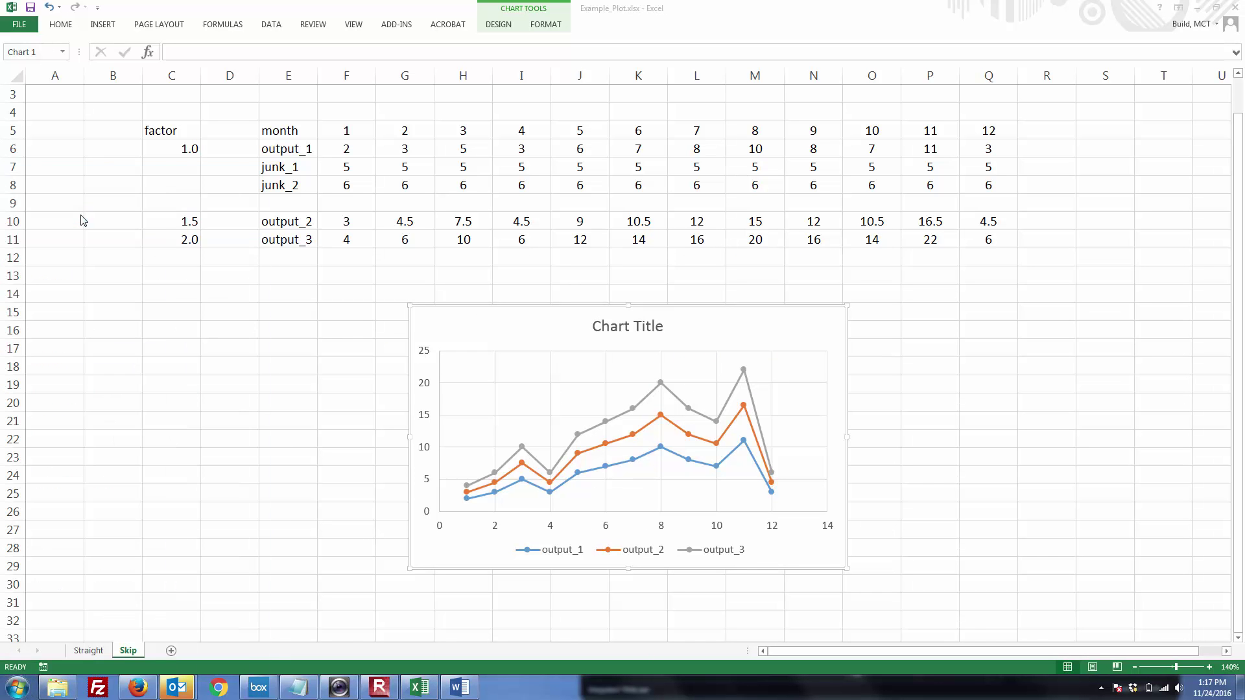
pyautogui.click(81, 216)
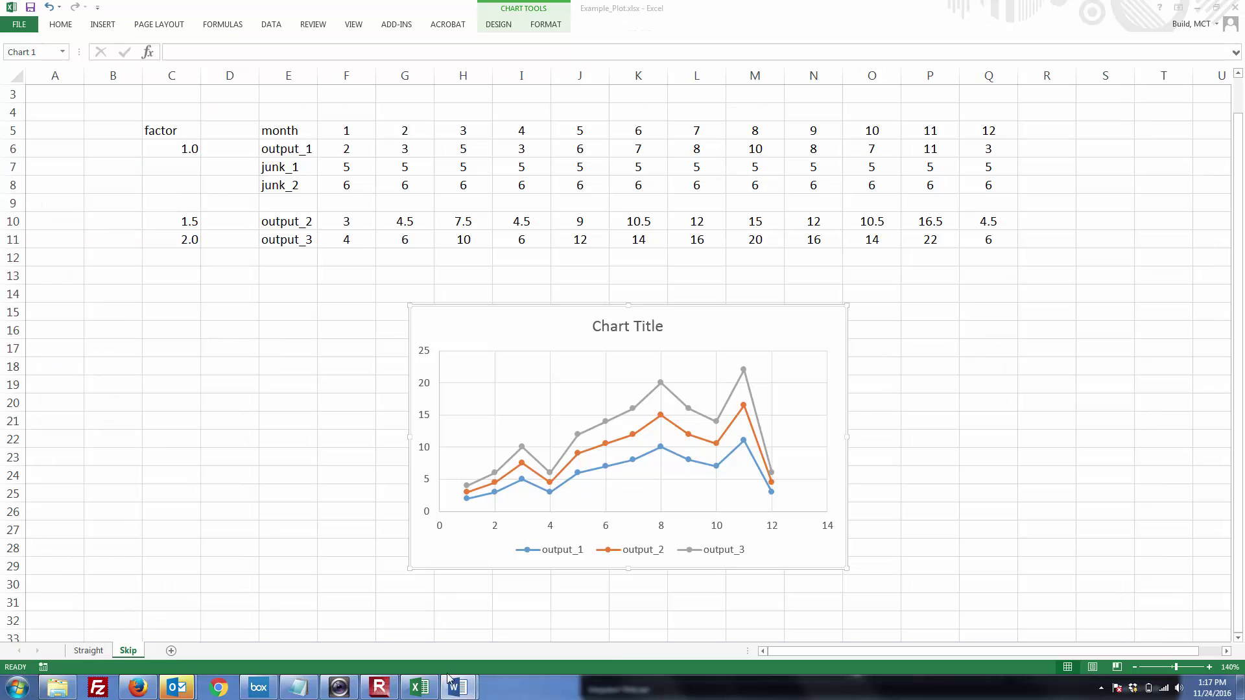
# Paste the chart into Document1 as a Picture (Enhanced Metafile) via Paste Special
pyautogui.moveTo(456, 686)
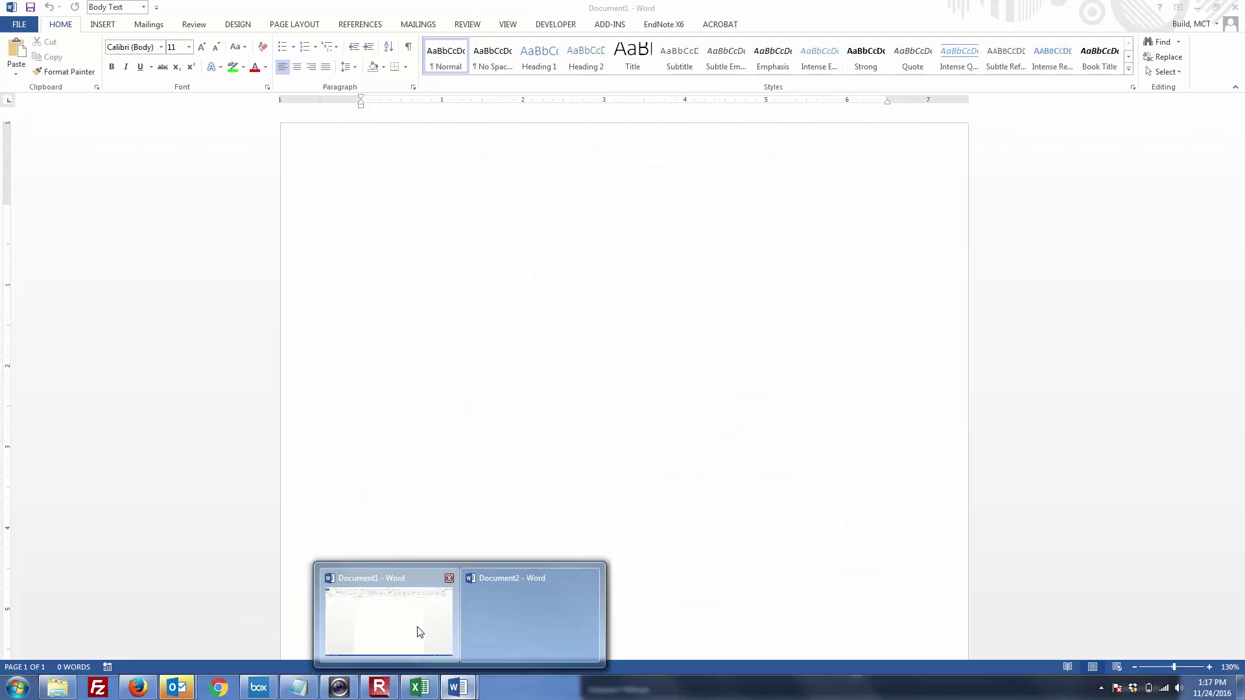
pyautogui.click(420, 632)
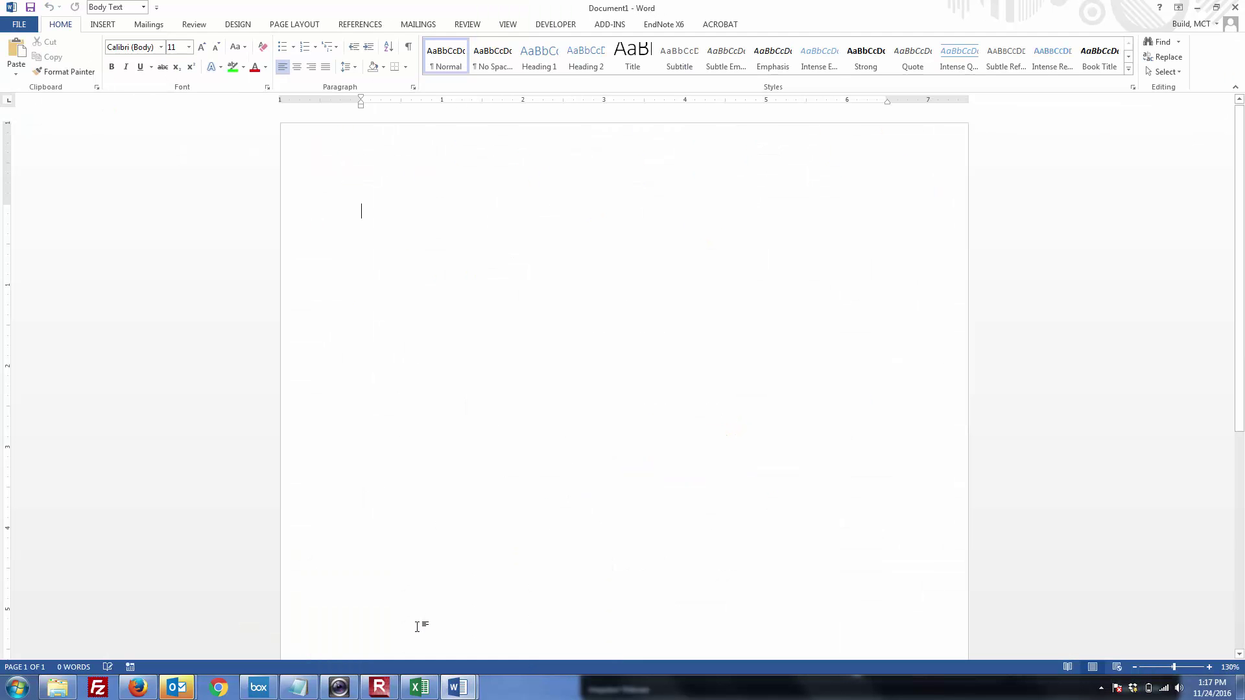
pyautogui.click(17, 71)
pyautogui.click(71, 131)
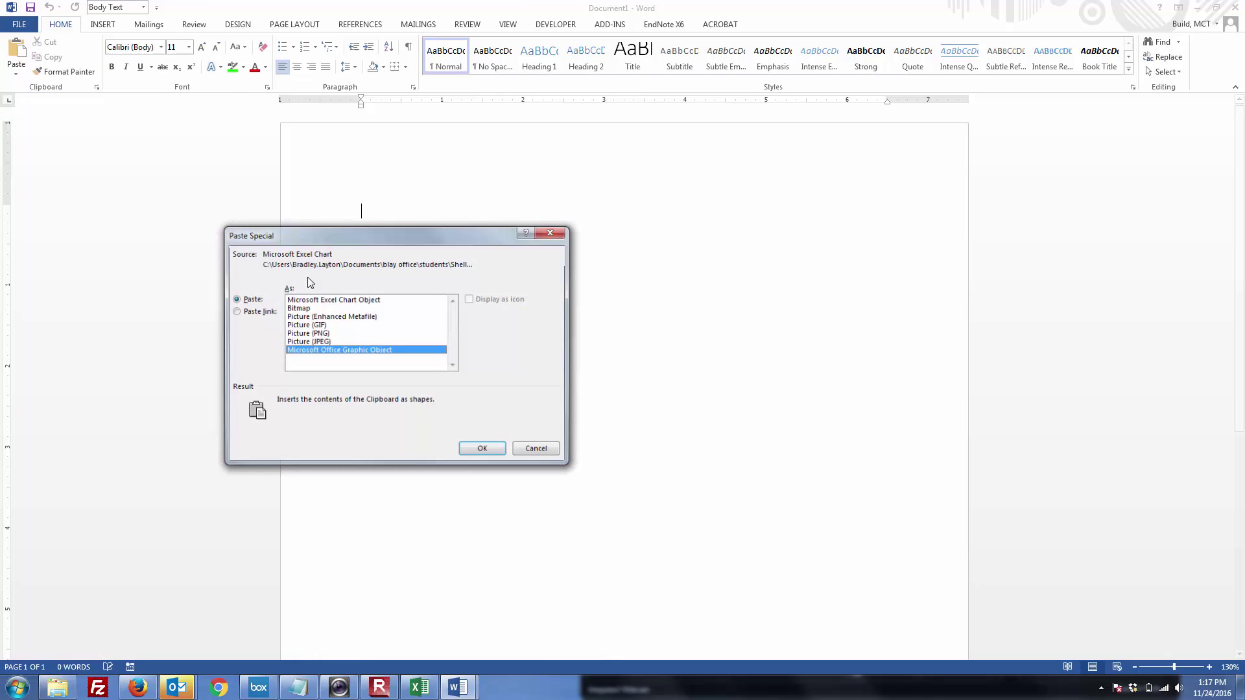
pyautogui.click(347, 317)
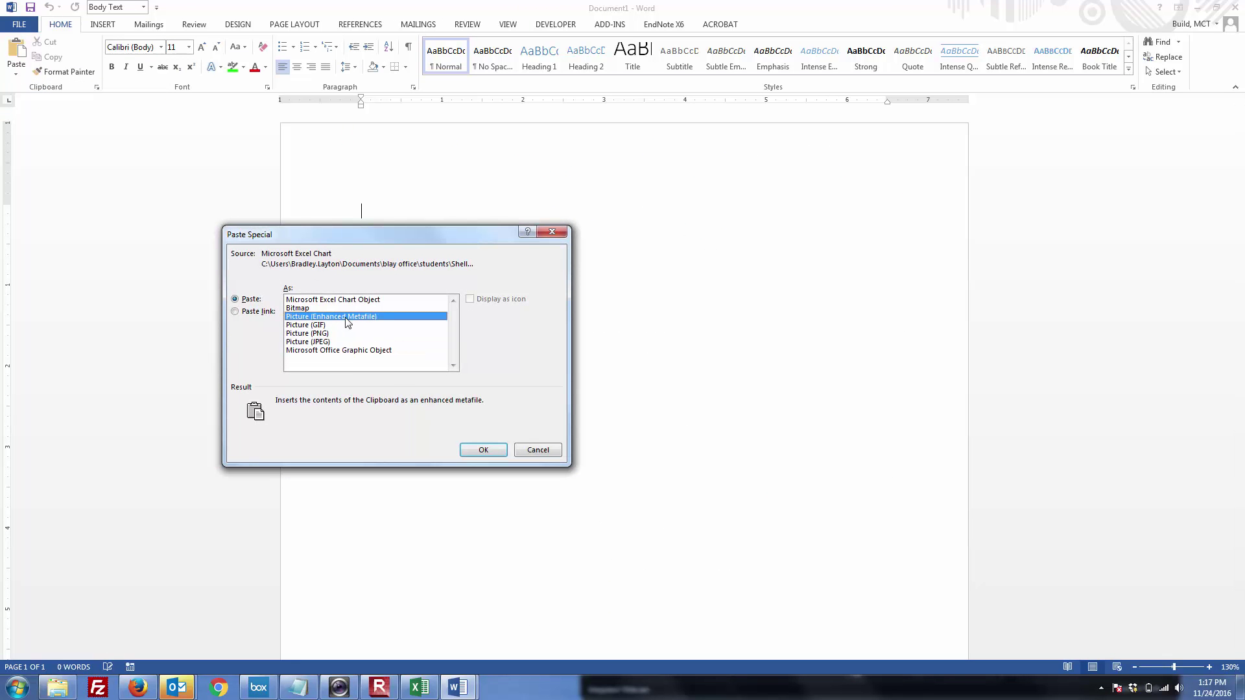
pyautogui.click(481, 450)
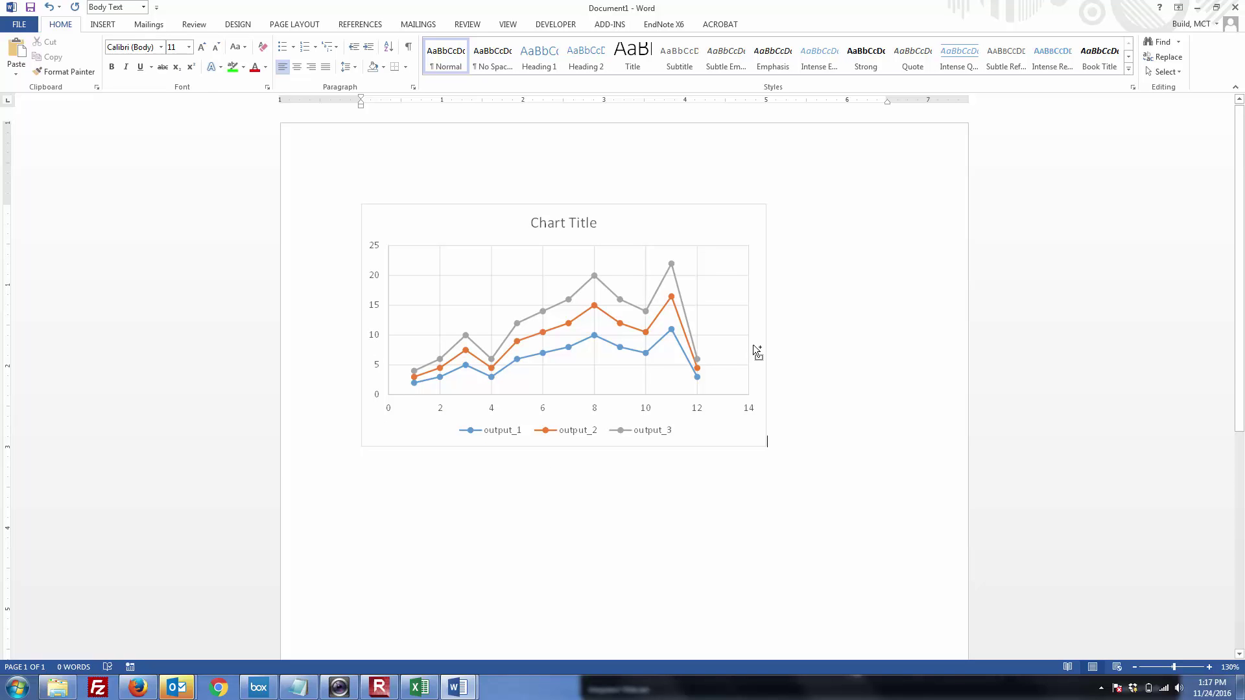
# Show paragraph marks and re-paste the chart with empty paragraphs above and below it
pyautogui.hotkey('ctrl', 'shift', '8')
pyautogui.press('Return')
pyautogui.click(692, 340)
pyautogui.press('Delete')
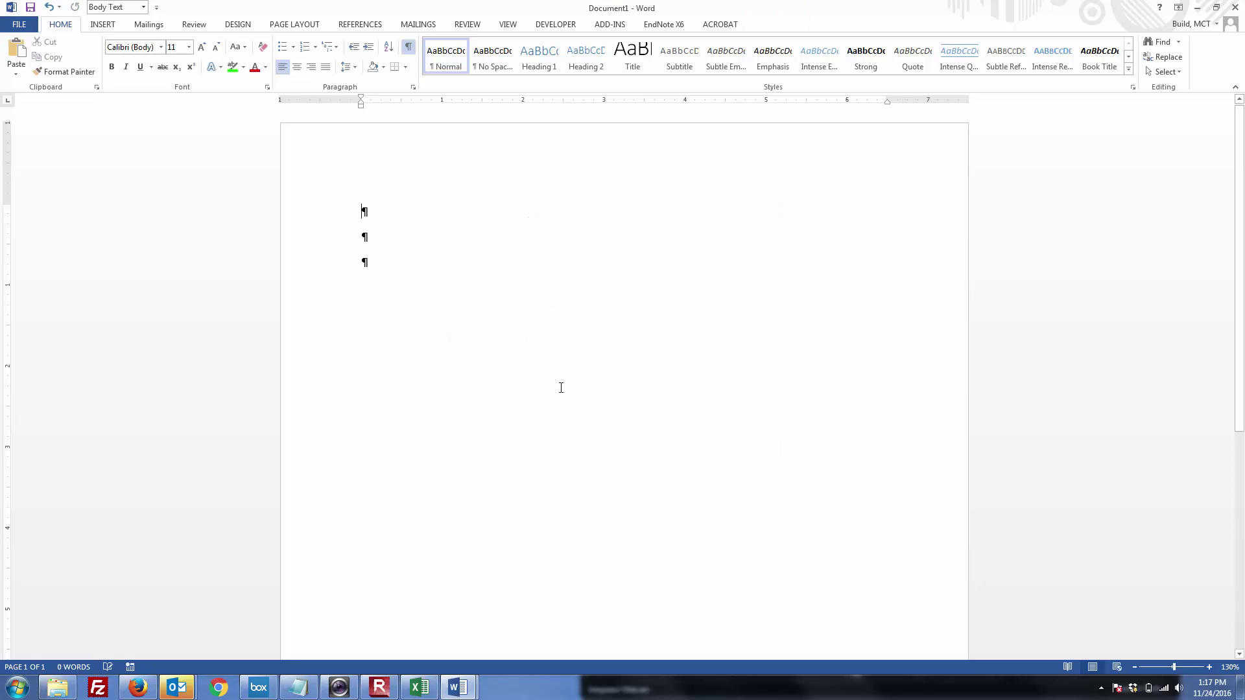
pyautogui.hotkey('ctrl', 'v')
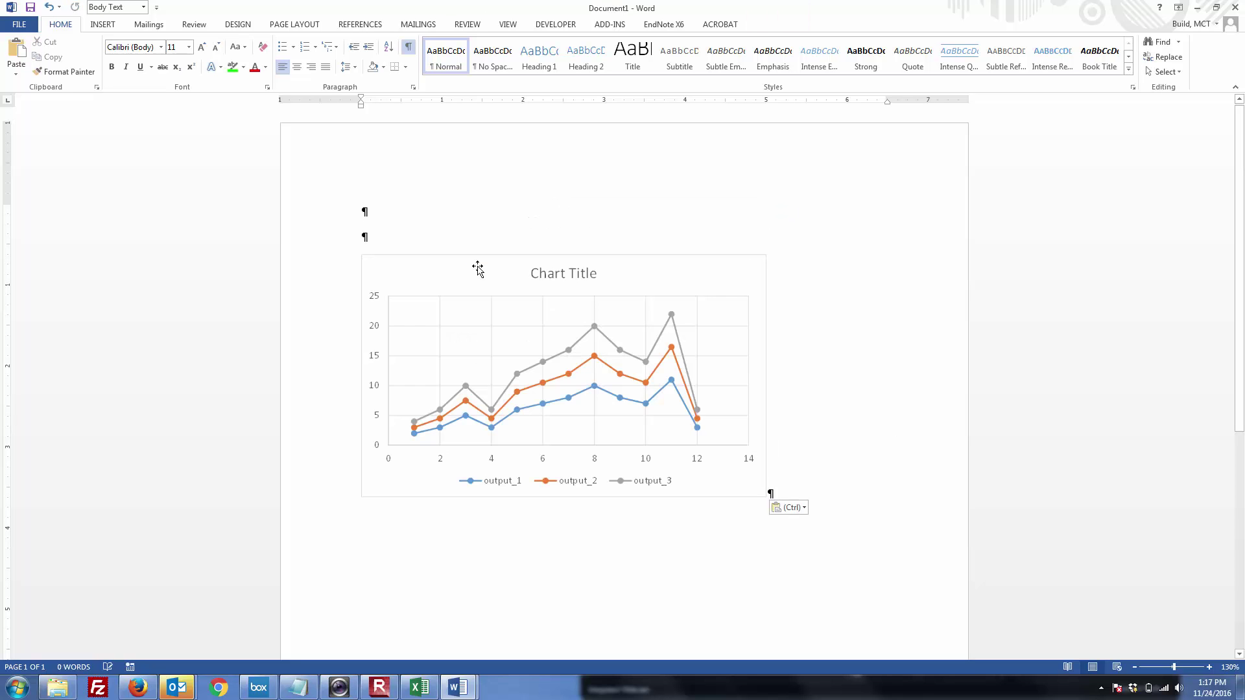
pyautogui.press('Return')
pyautogui.press('Return')
pyautogui.click(337, 689)
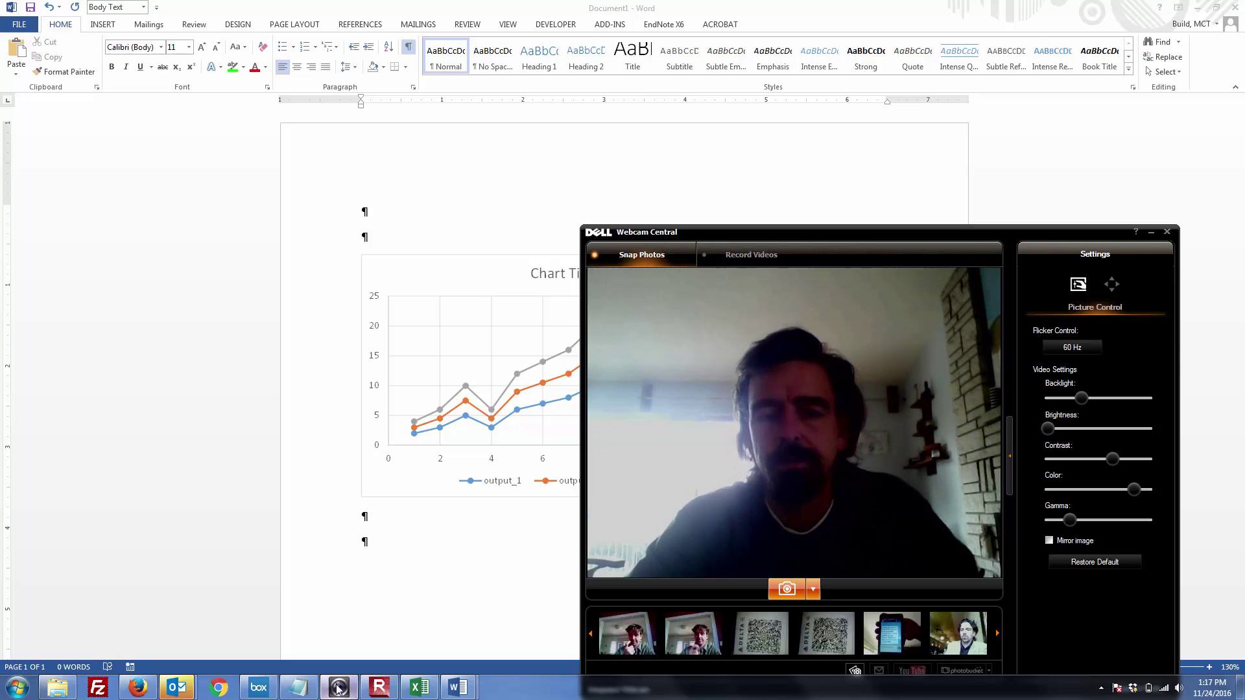
pyautogui.moveTo(176, 687)
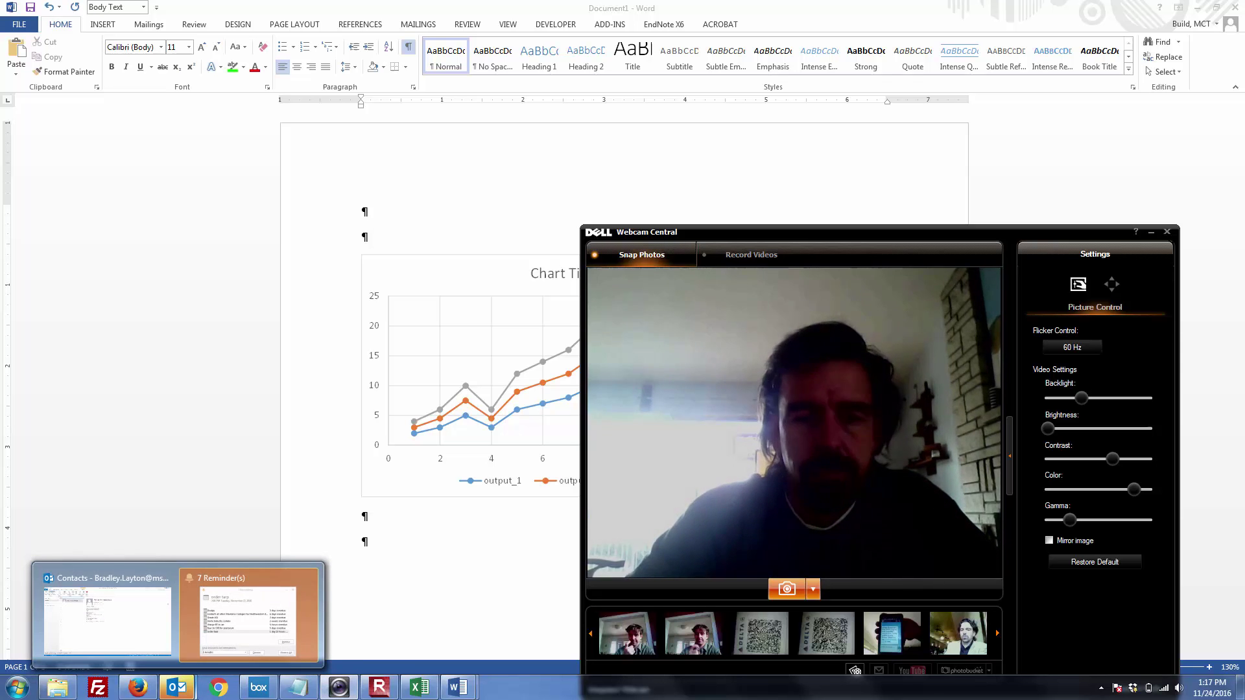